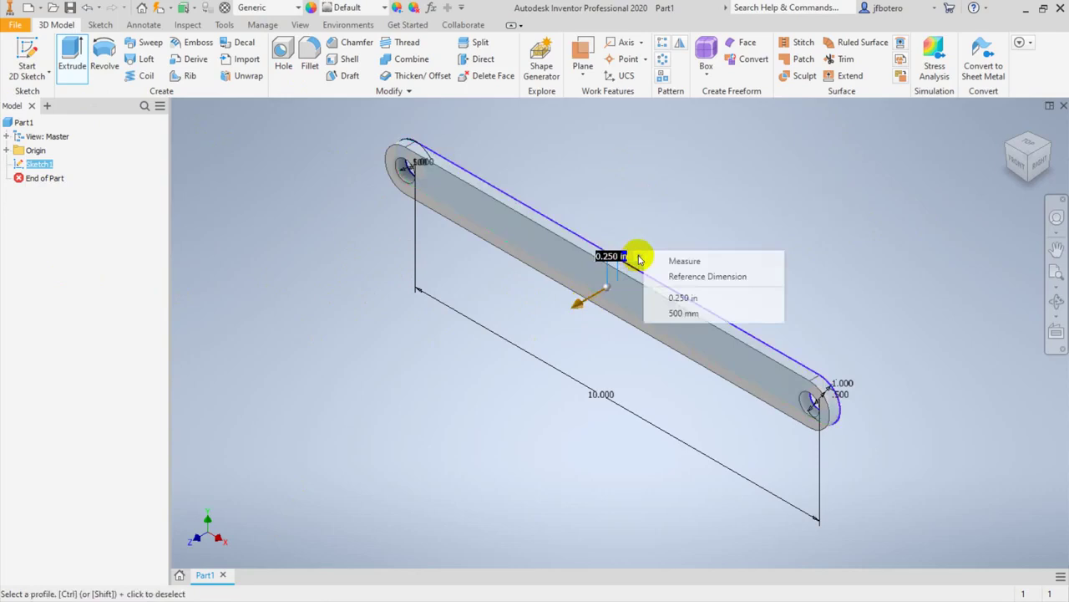
Step: Extrude the link profile with its two end holes to a thickness of 0.250 in
click(723, 234)
key(Return)
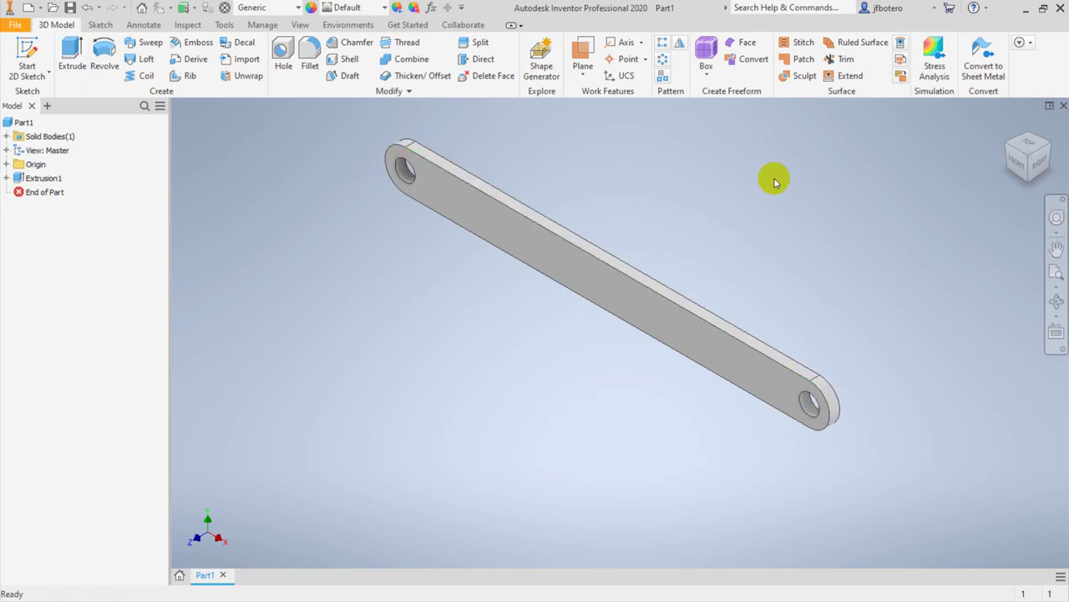
Step: Enter the Stress Analysis environment and create a Single Point static analysis study with Bonded contacts for the link
key(F2)
scroll(1011, 124, down, 2)
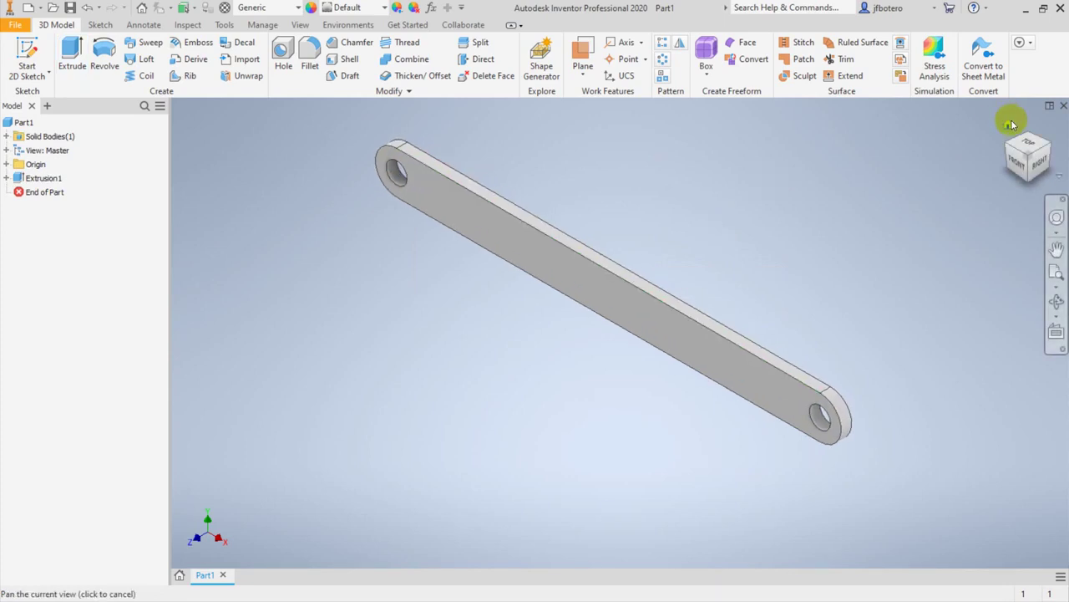
key(Escape)
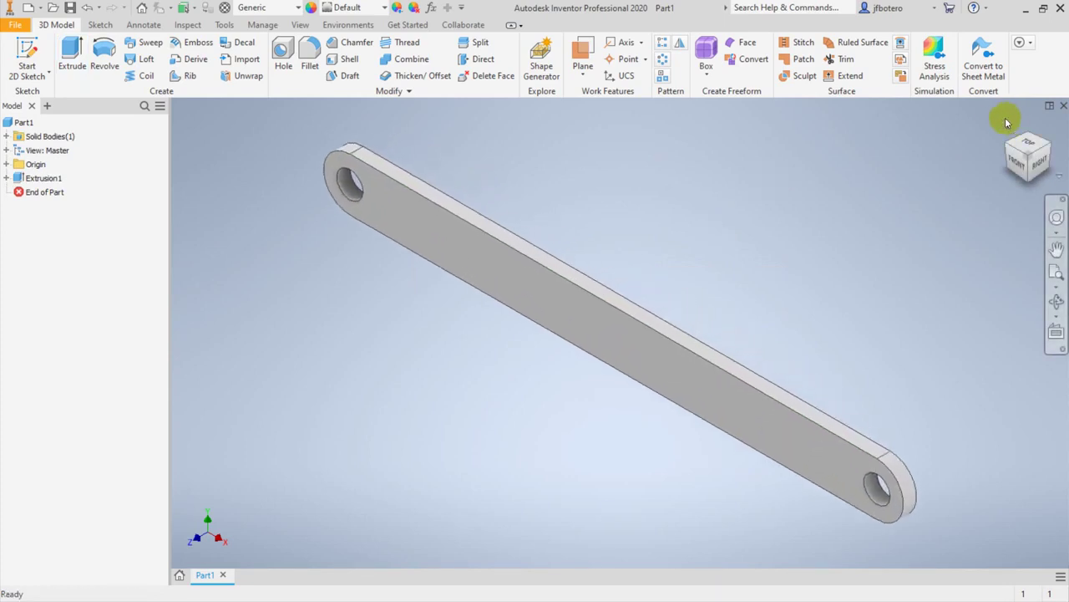
key(F2)
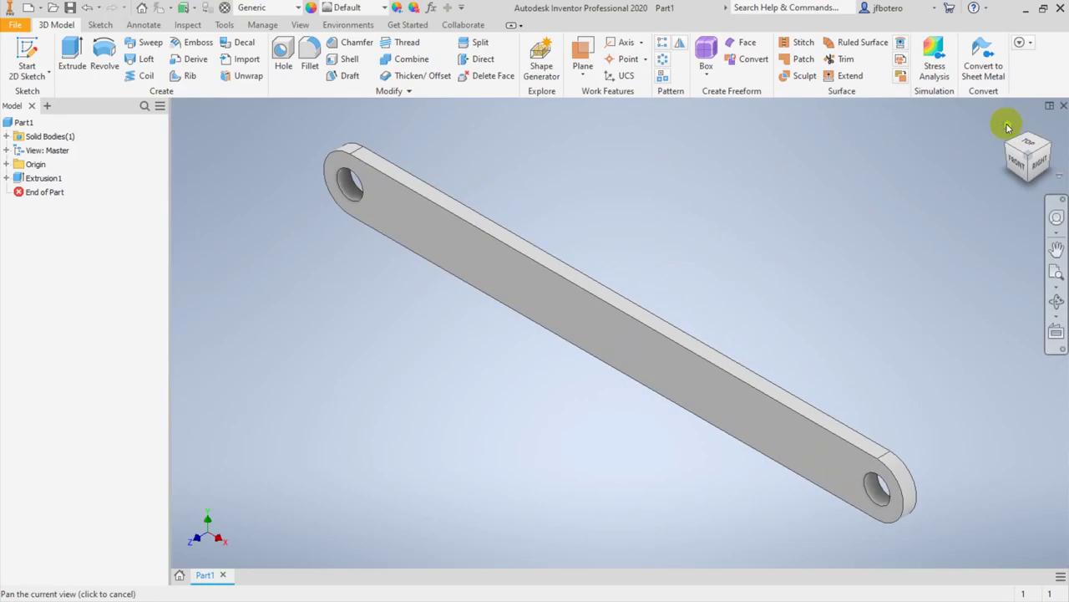
key(Escape)
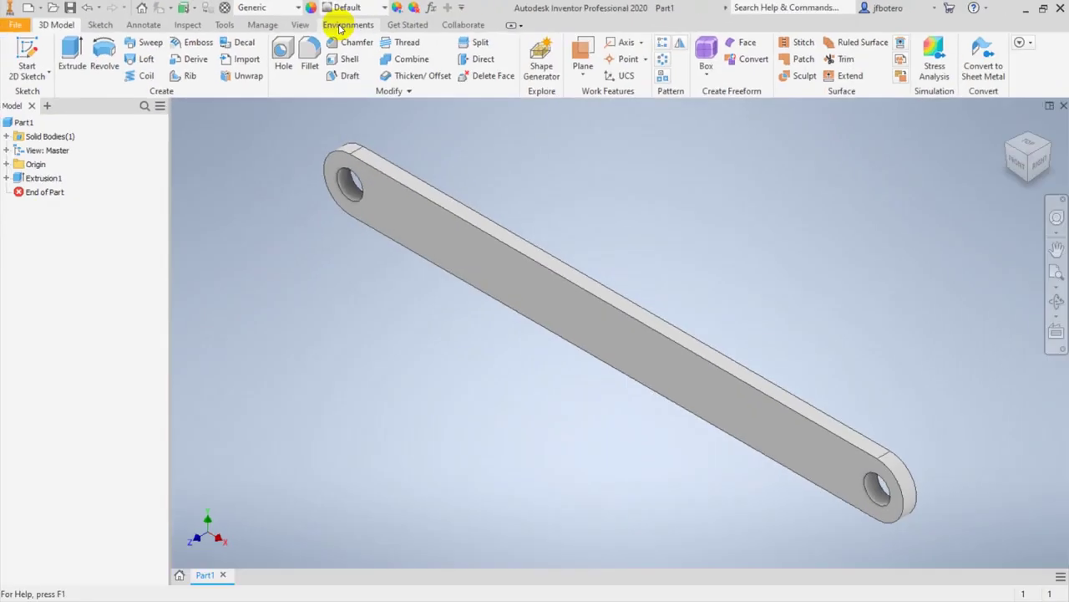
click(537, 57)
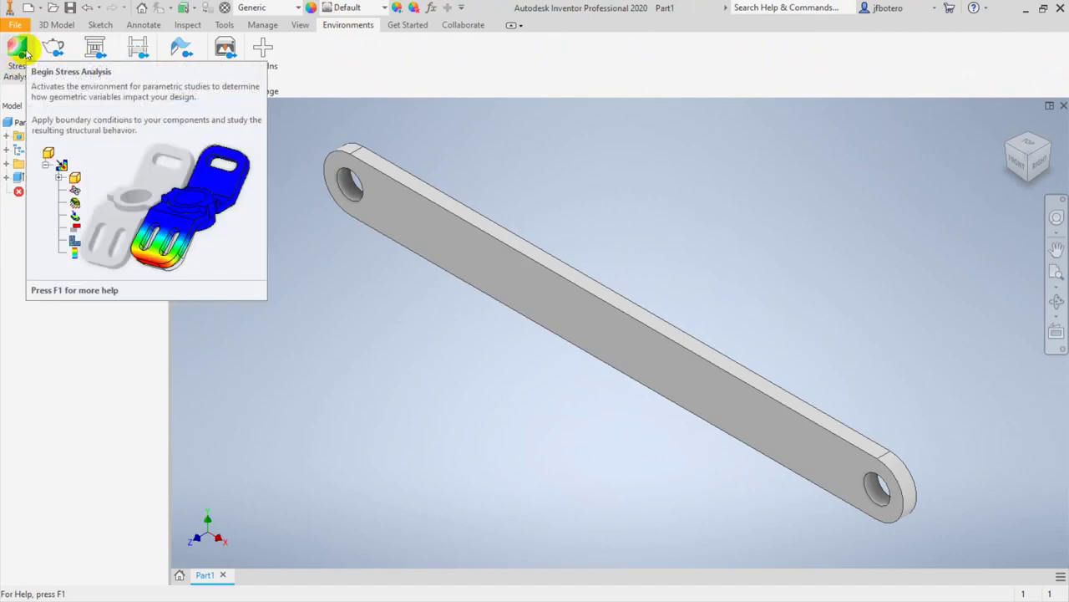
click(21, 52)
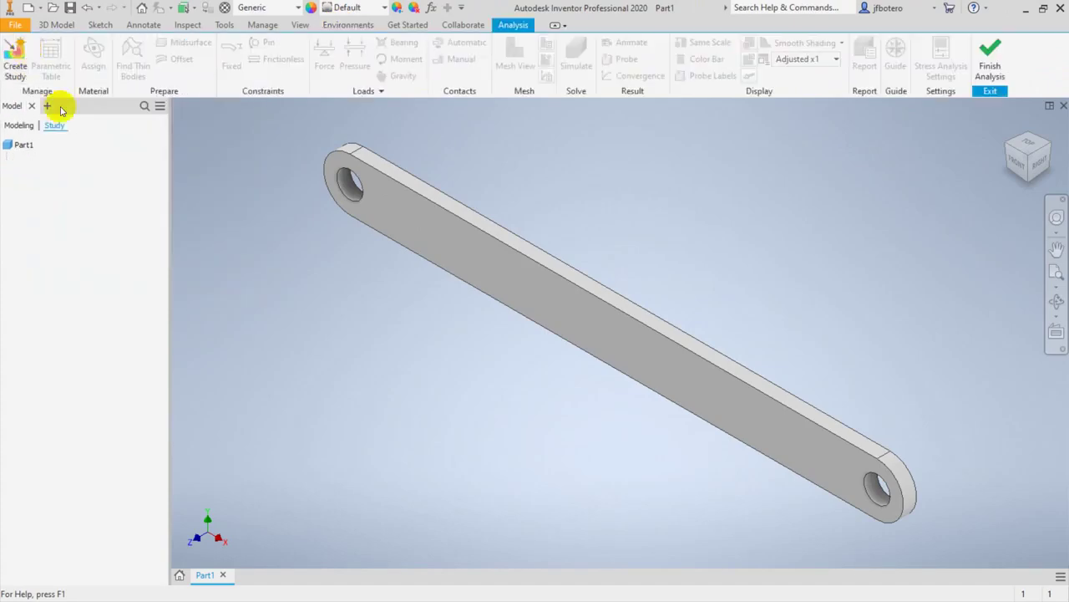
click(24, 55)
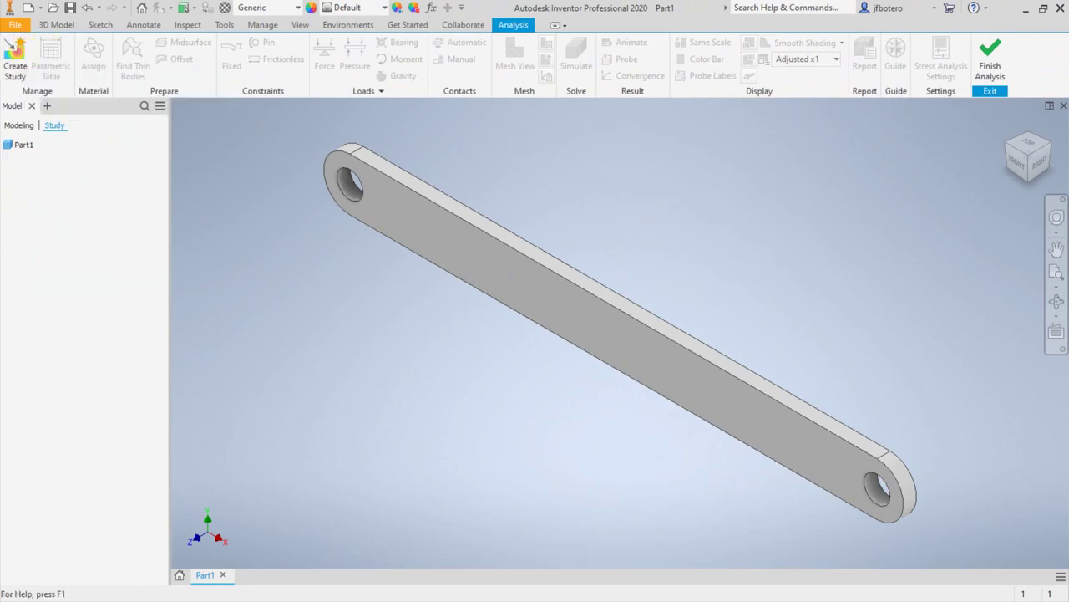
drag(573, 210, 579, 79)
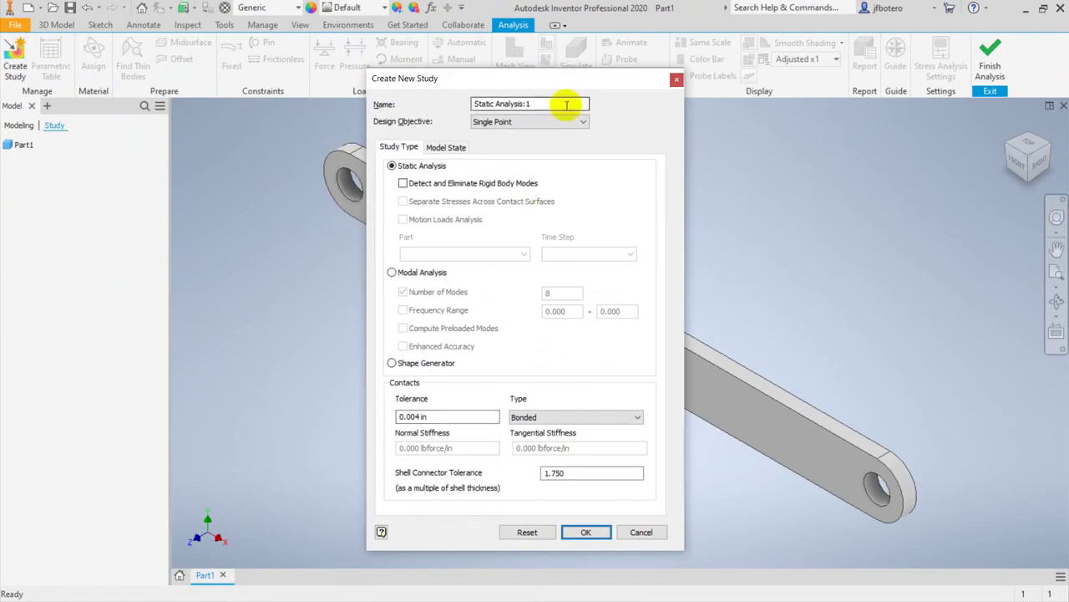
drag(566, 105, 473, 104)
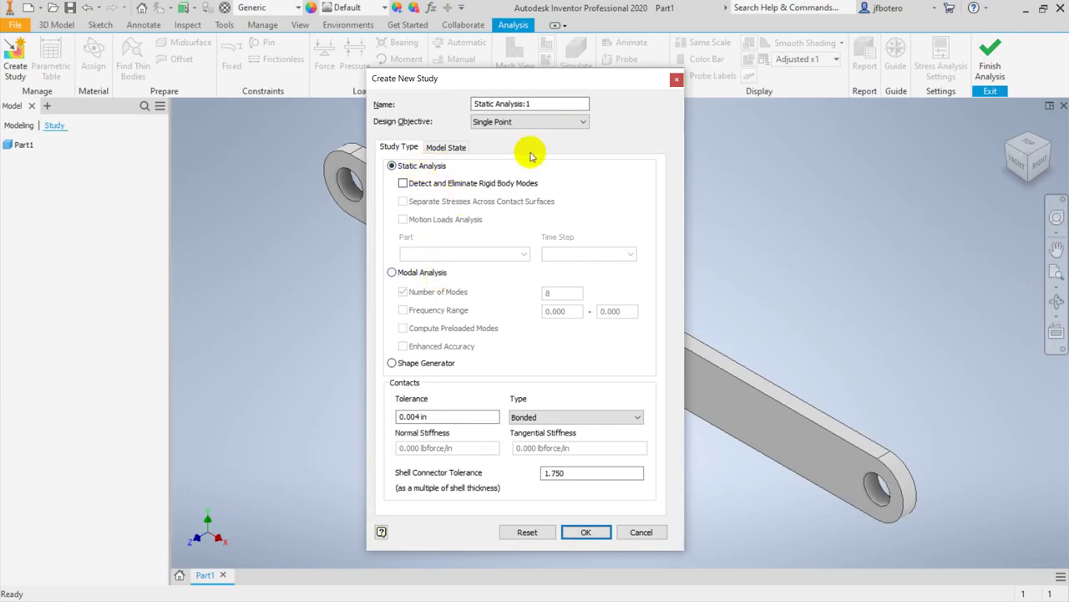
click(586, 533)
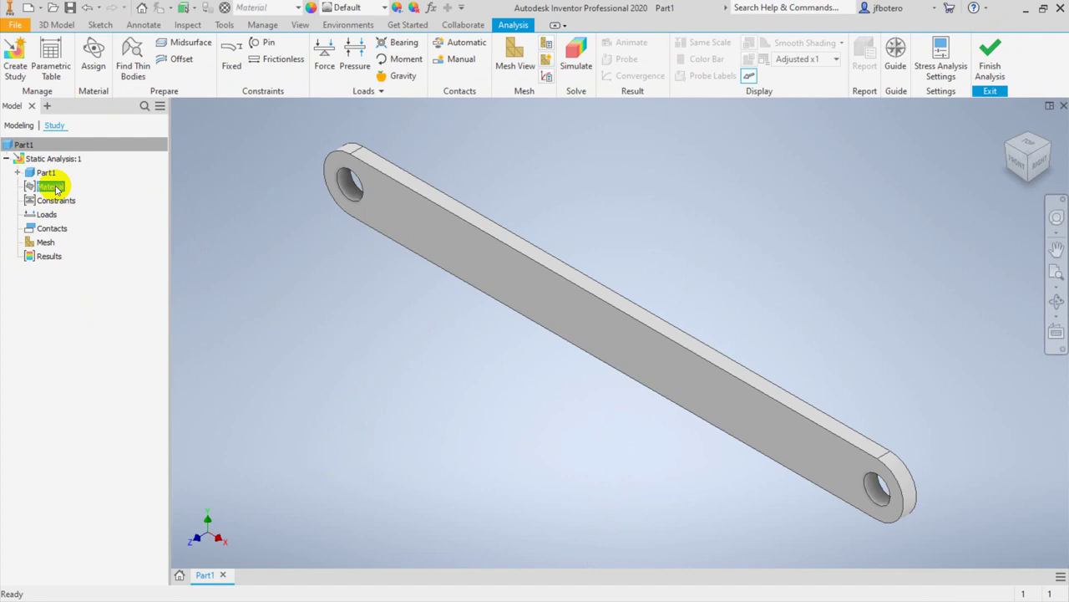
Step: Choose Aluminum 6061 as the override material for Part1 in the study's material assignment
click(93, 52)
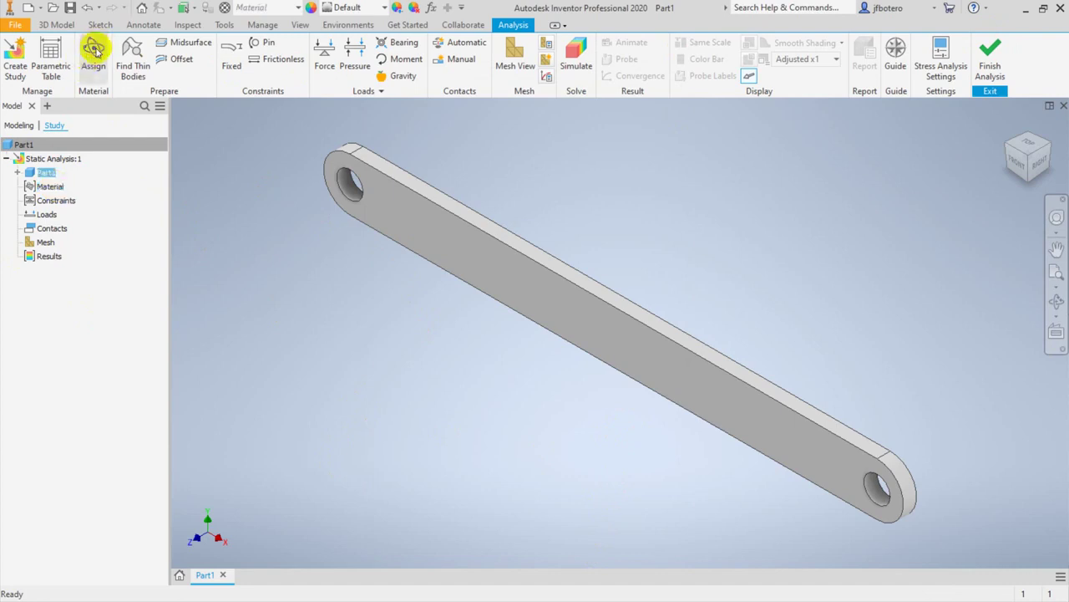
drag(310, 329, 578, 168)
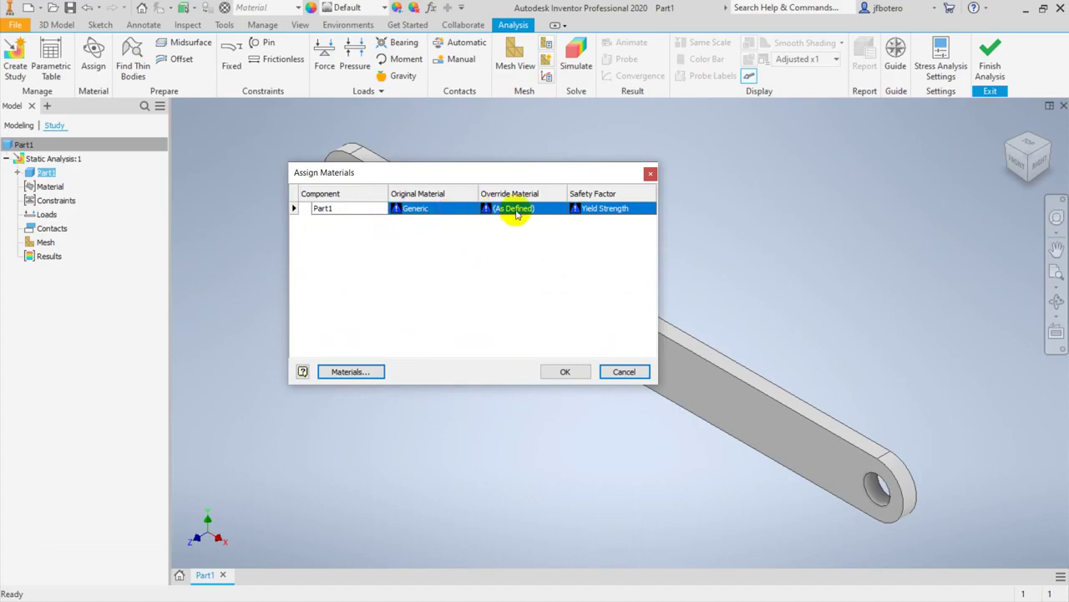
click(561, 208)
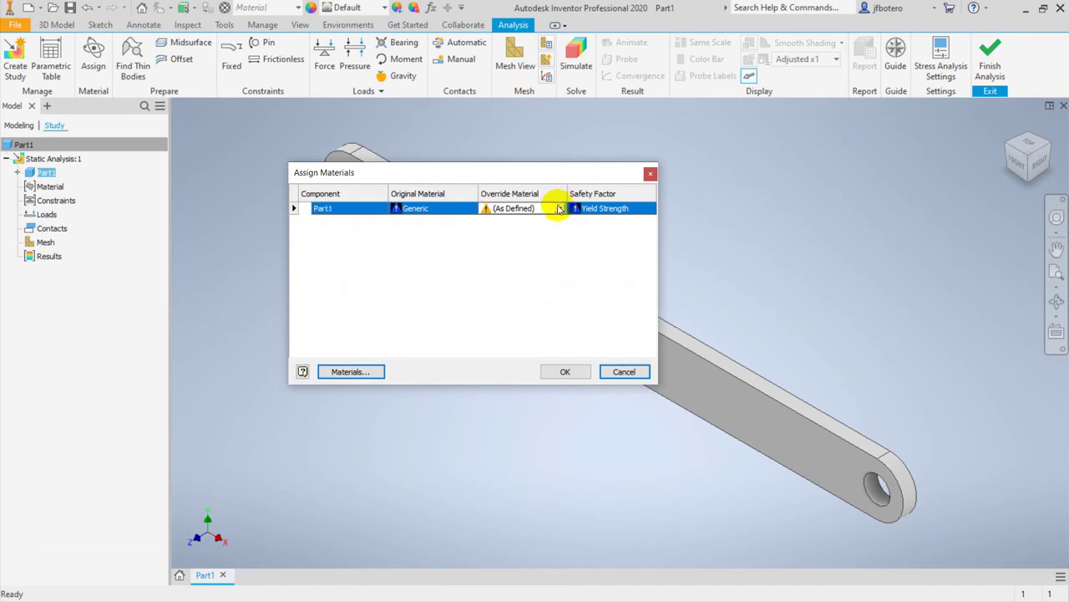
click(560, 208)
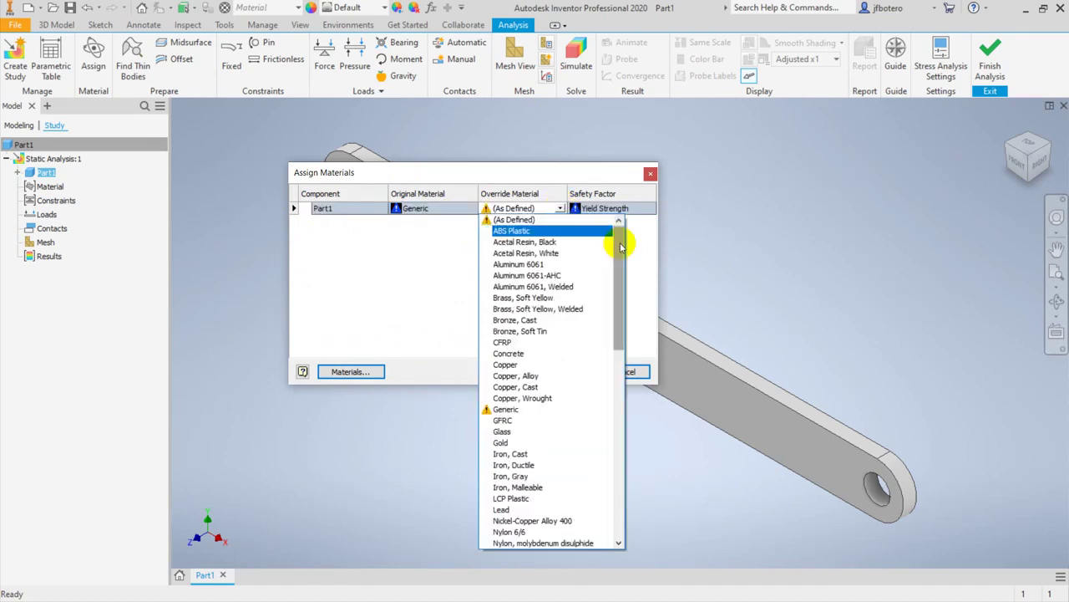
drag(624, 241, 619, 434)
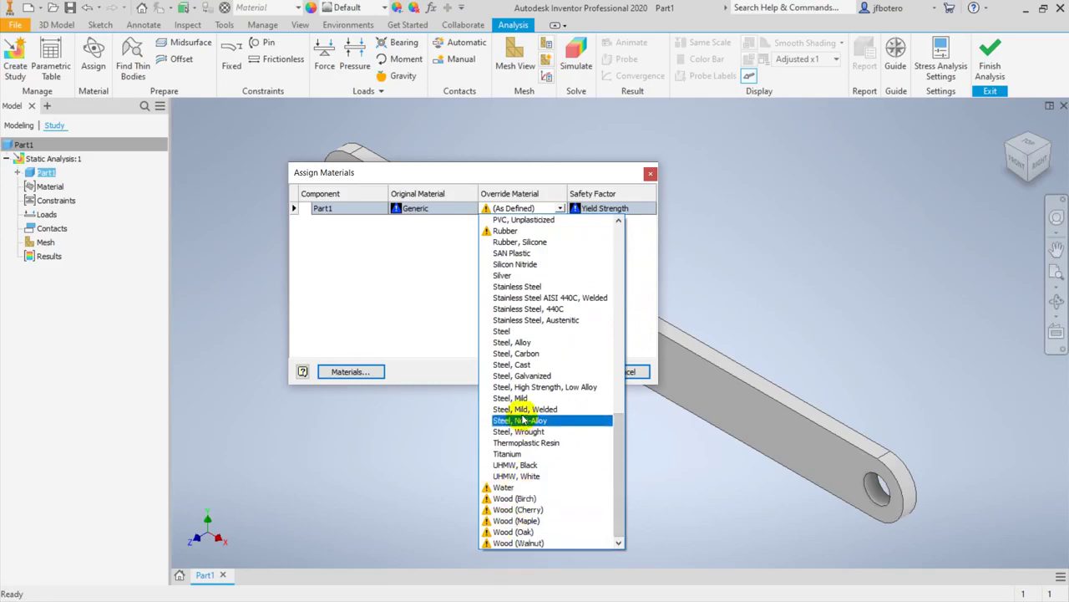
scroll(539, 367, up, 2)
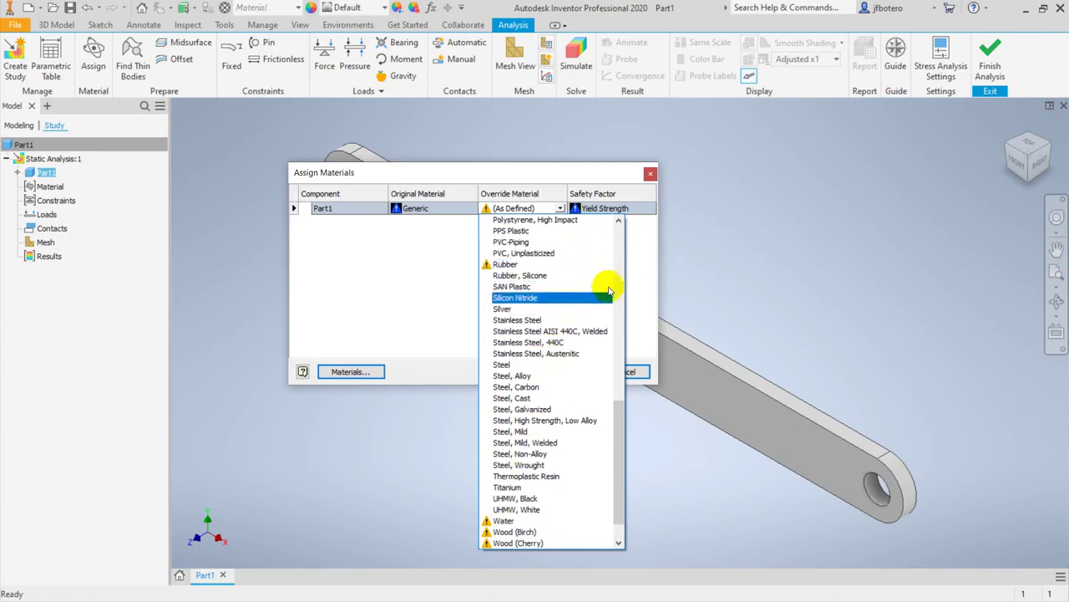
drag(616, 420, 622, 243)
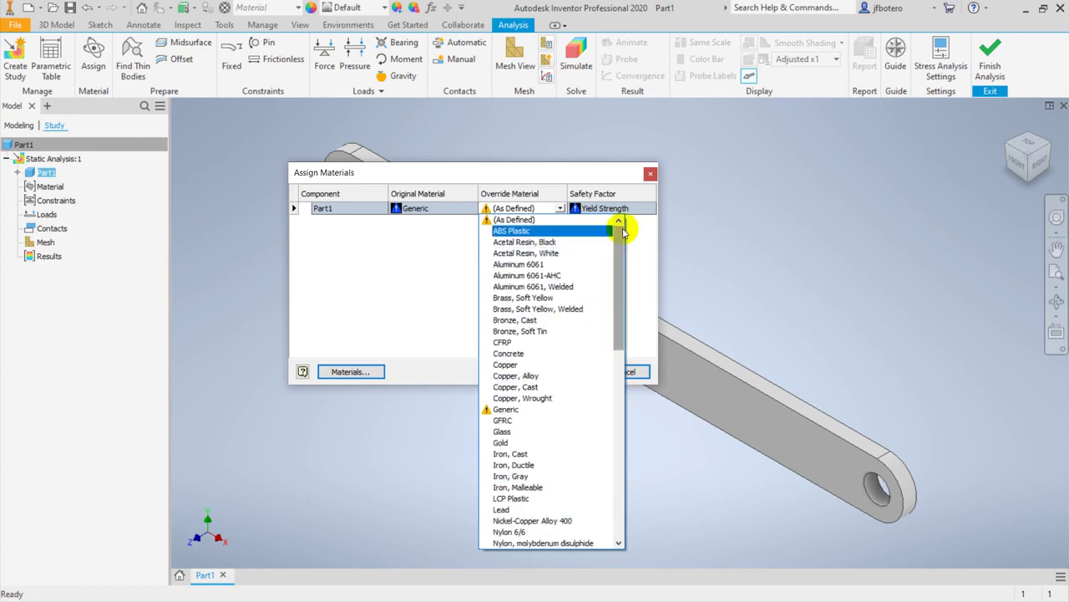
click(583, 266)
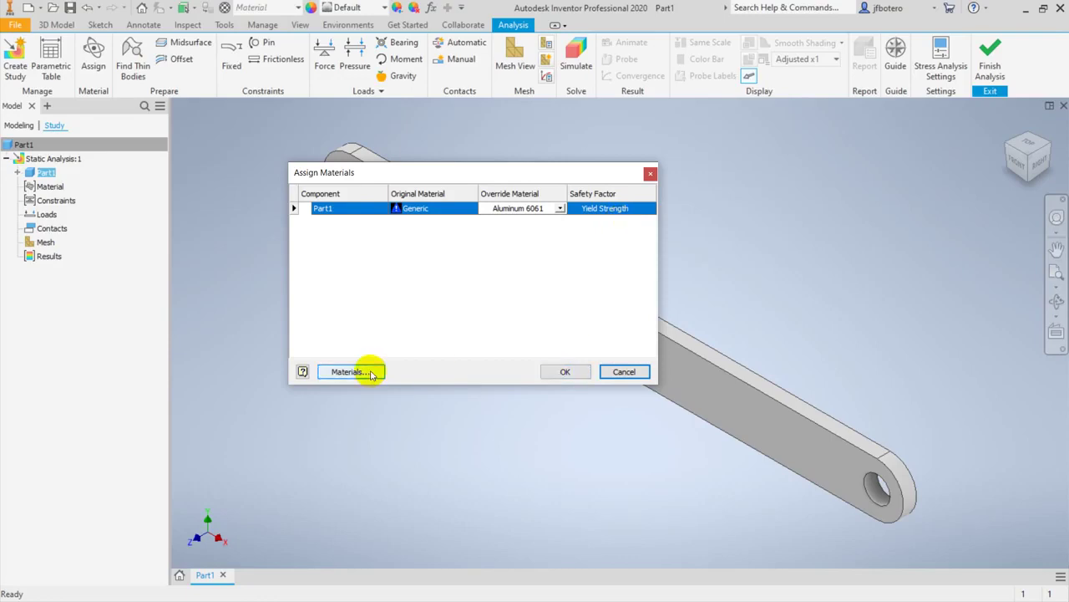
Step: Open the material library from the material assignment and apply Copper to the link, adding it to the document materials
drag(470, 173, 563, 85)
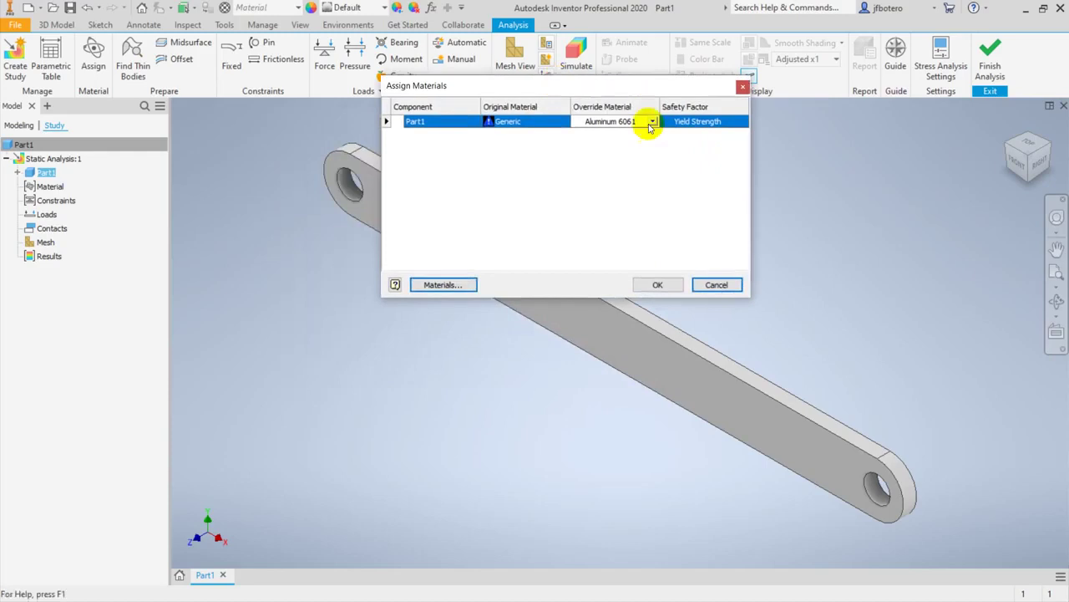
click(445, 284)
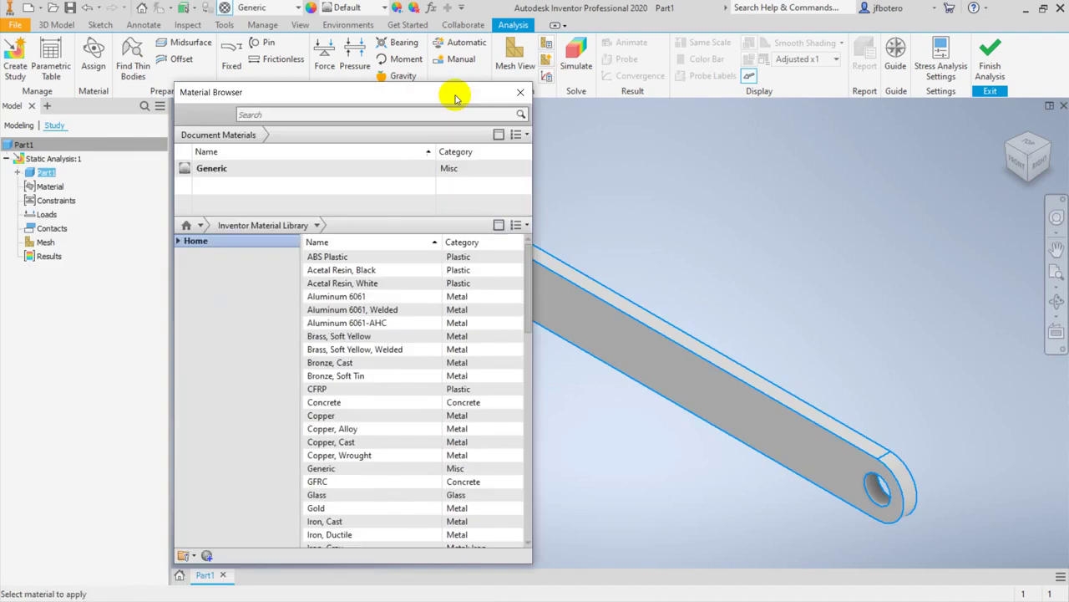
drag(452, 87, 468, 34)
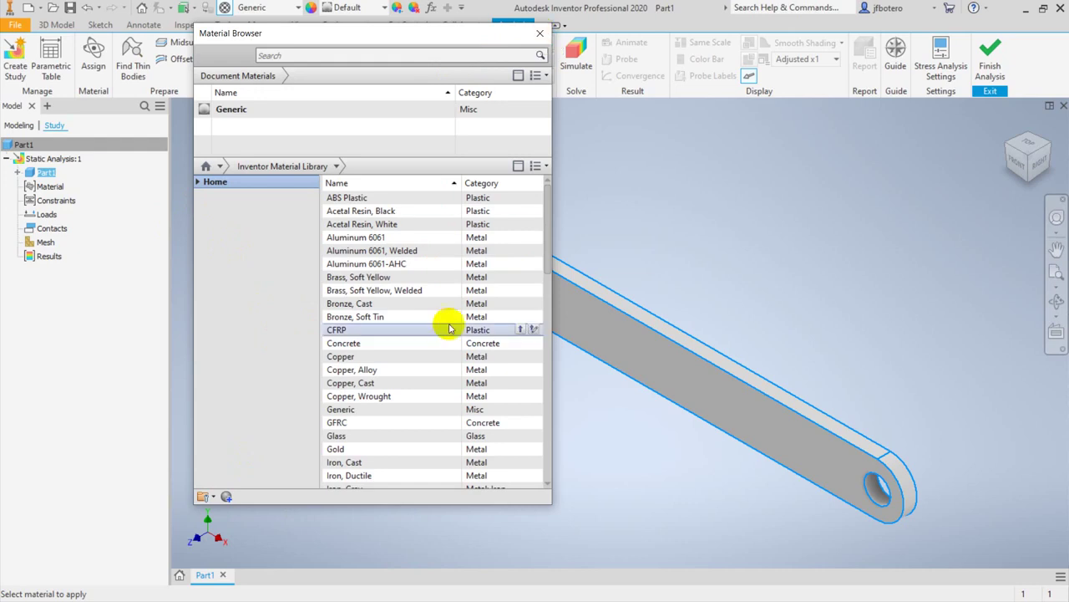
scroll(442, 342, down, 3)
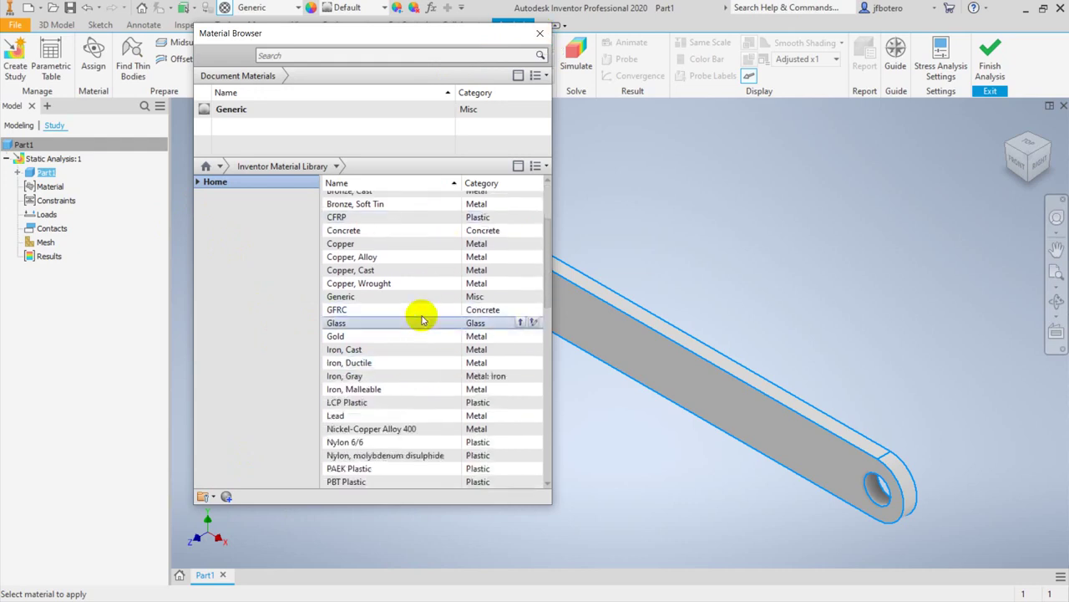
scroll(427, 405, down, 1)
scroll(428, 405, down, 2)
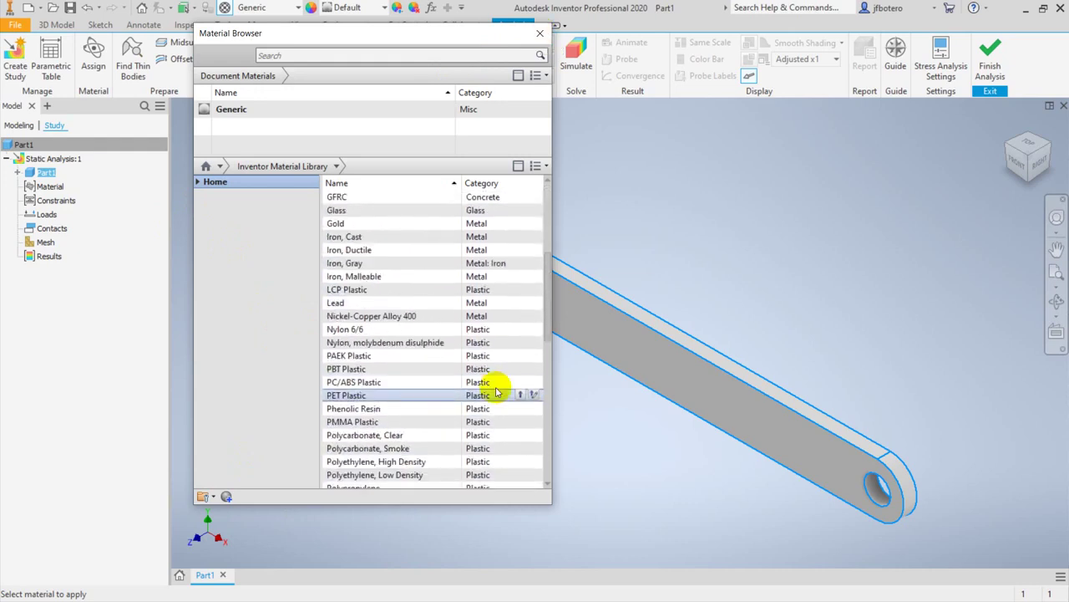
scroll(401, 411, down, 3)
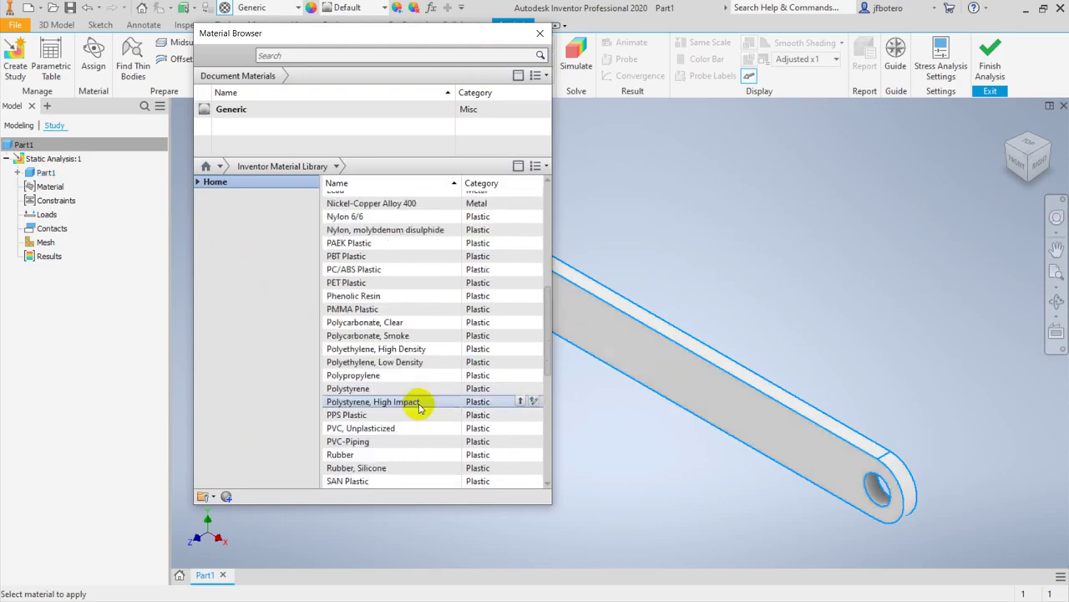
scroll(418, 389, up, 7)
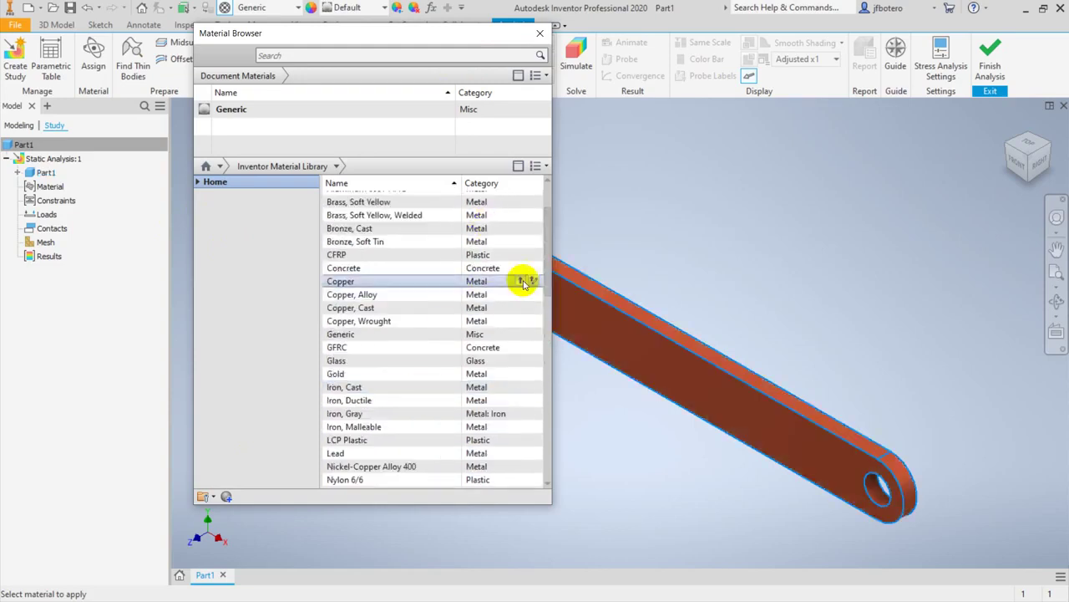
click(521, 280)
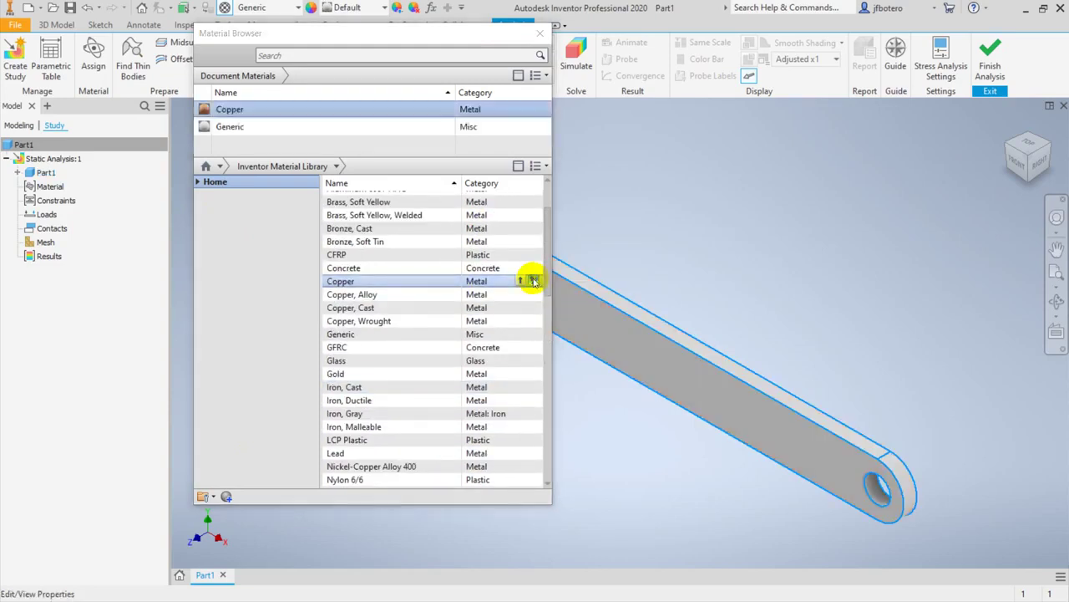
click(519, 282)
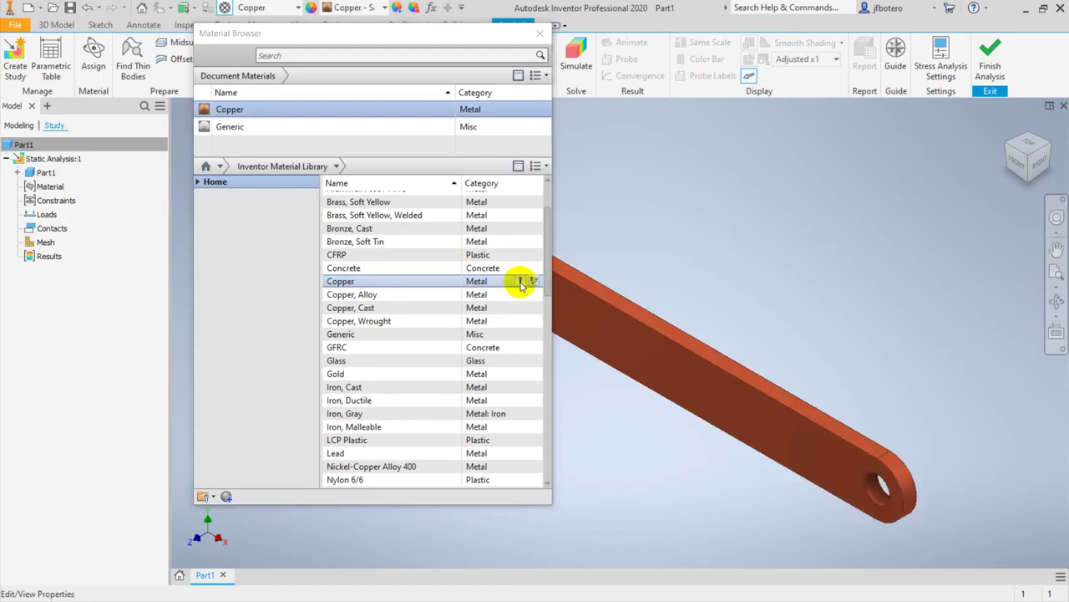
Step: Examine the document Copper material's appearance and its thermal, mechanical and strength properties, leaving without changes
double_click(243, 110)
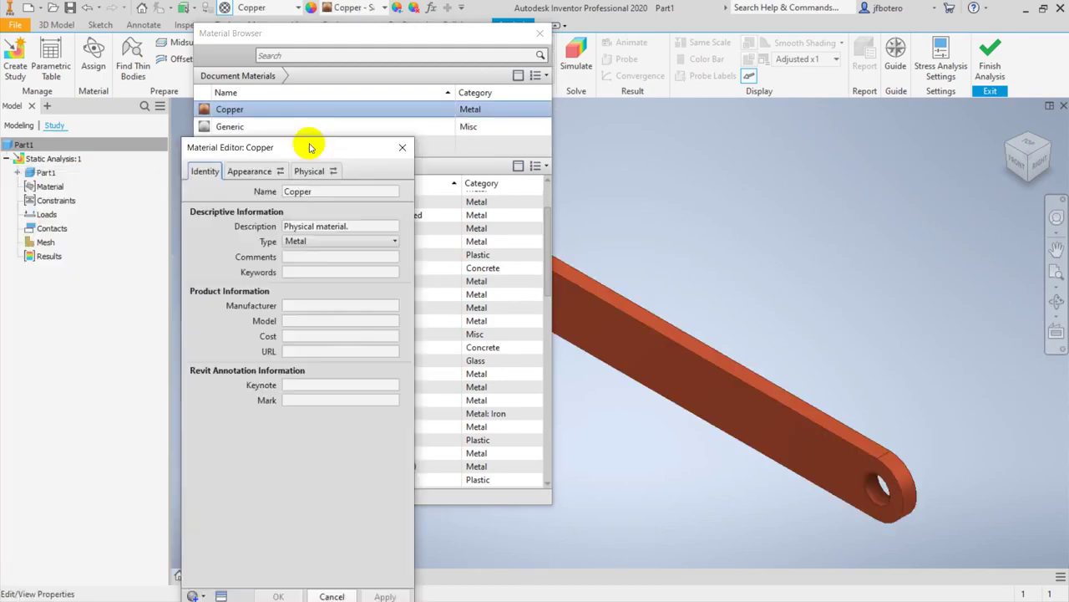
drag(305, 143, 712, 41)
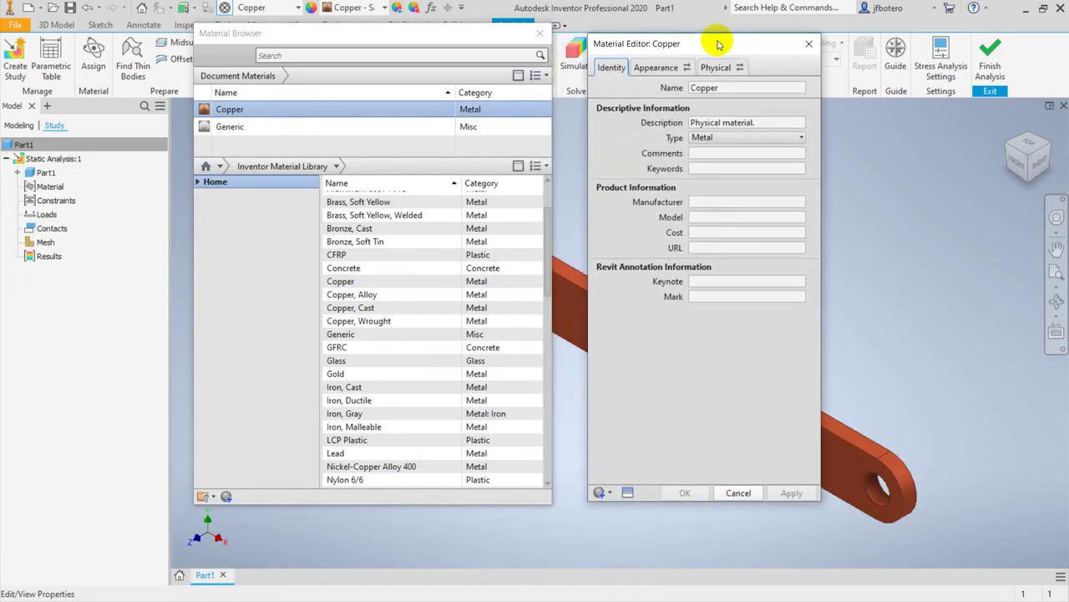
click(651, 70)
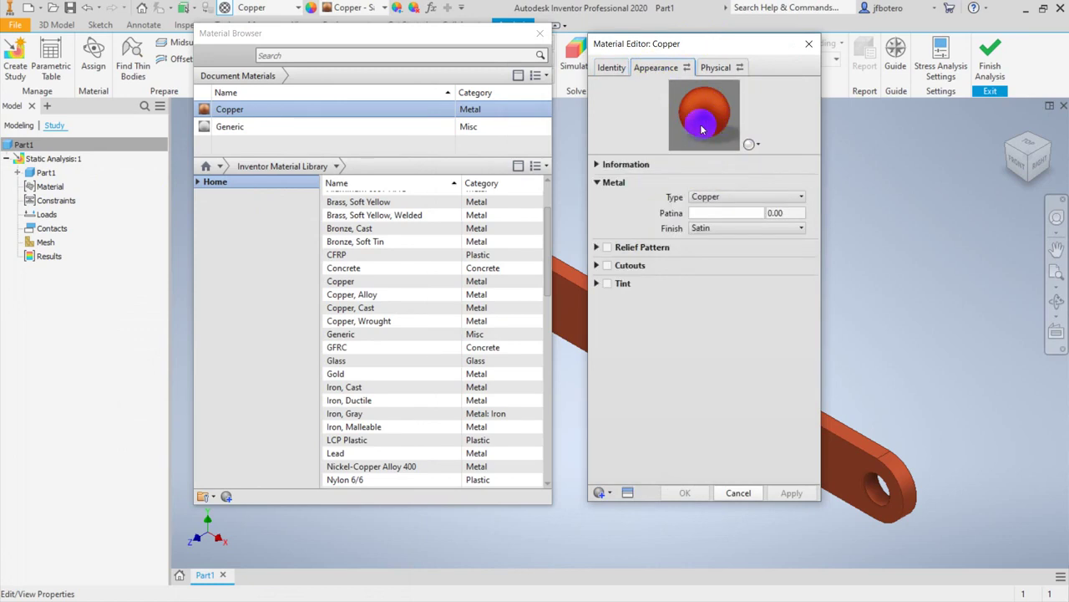
drag(677, 45, 706, 33)
click(726, 56)
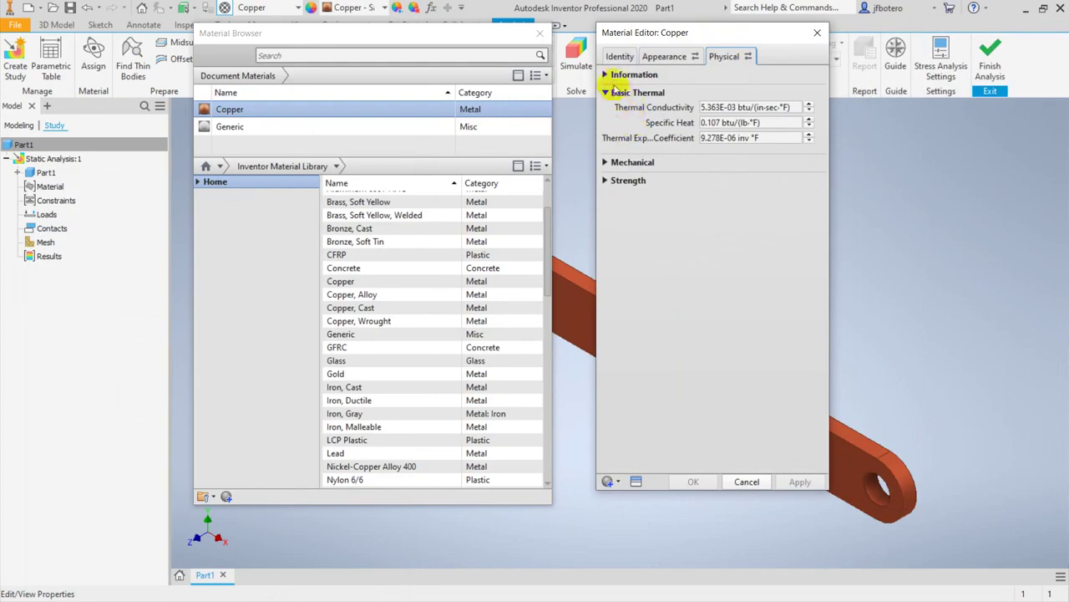
click(609, 77)
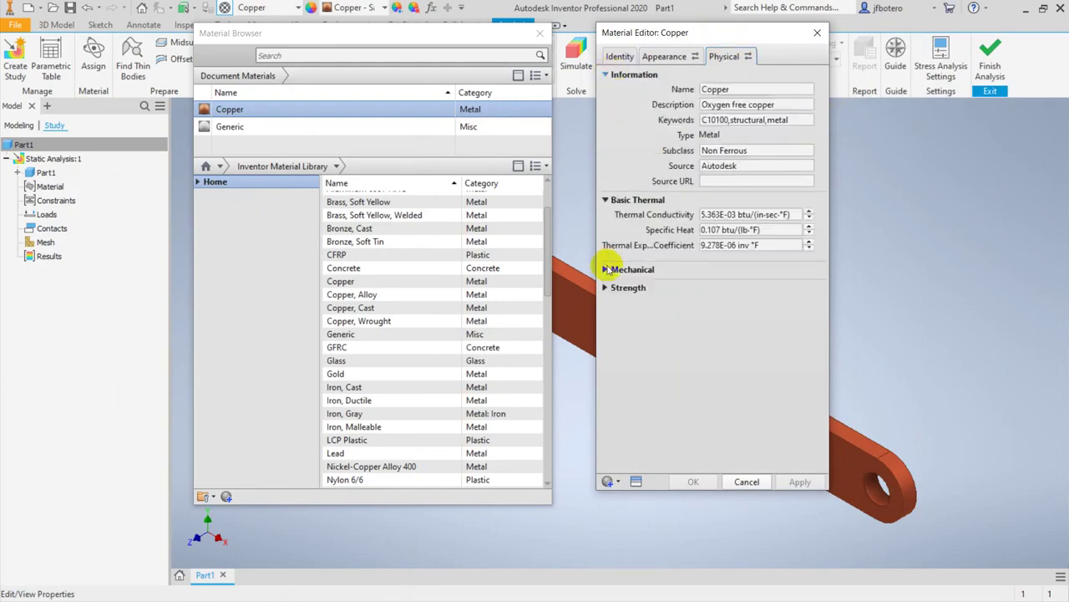
click(605, 269)
click(606, 374)
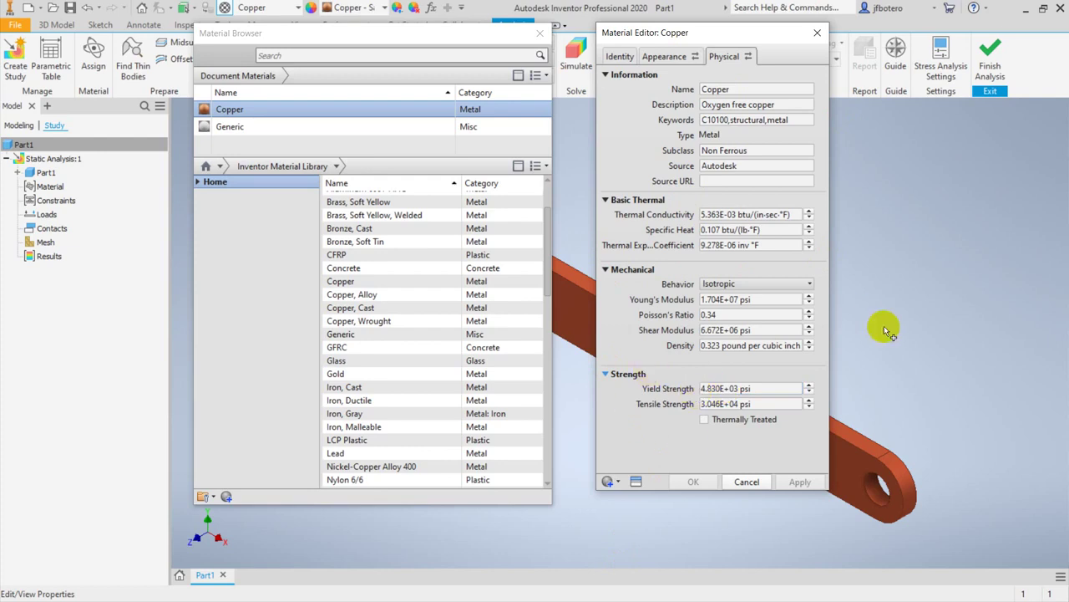
click(747, 482)
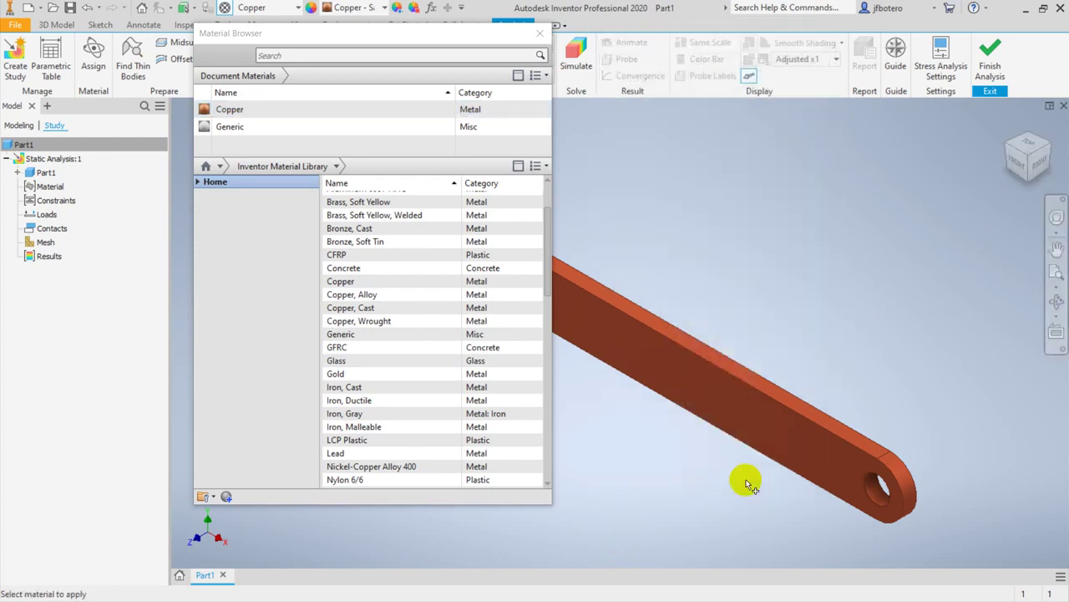
Step: Add Aluminum 6061 from the Inventor Material Library to the document materials and confirm it as Part1's override material in the study
scroll(547, 232, up, 2)
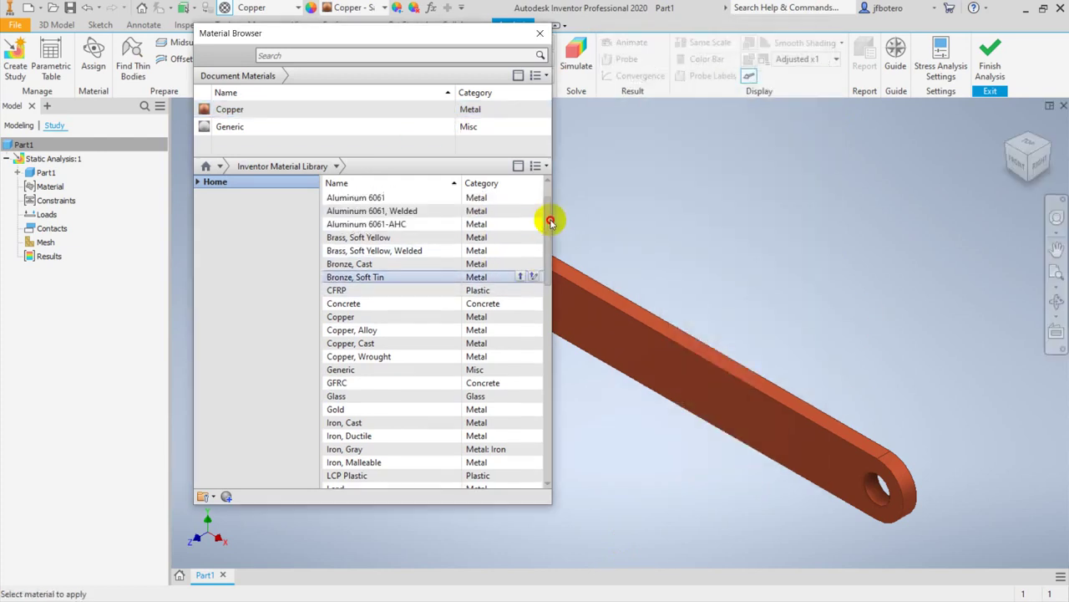
mouse_move(525, 237)
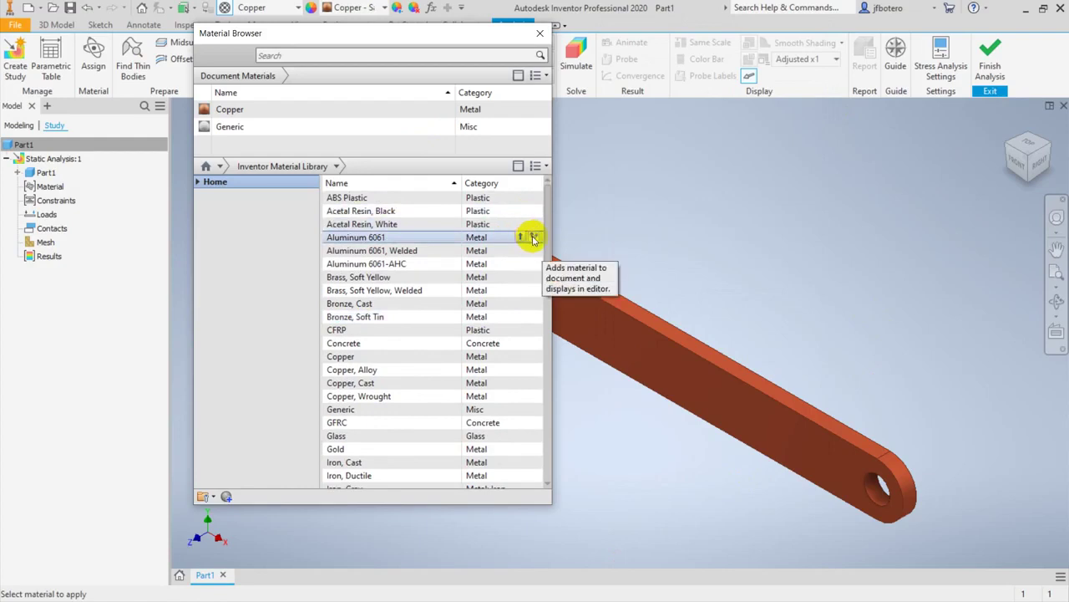
click(533, 237)
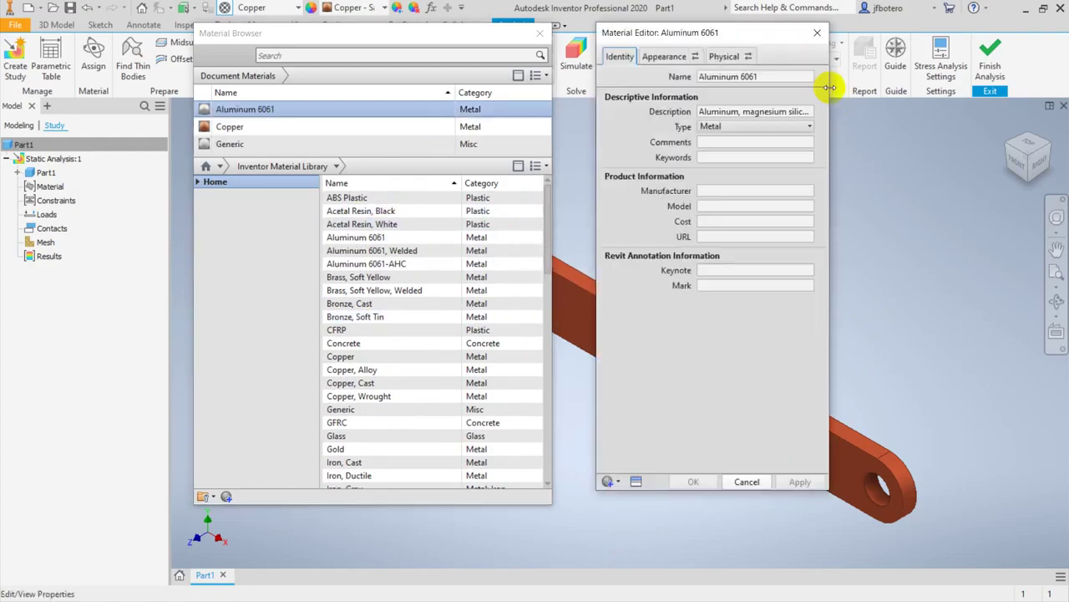
click(232, 109)
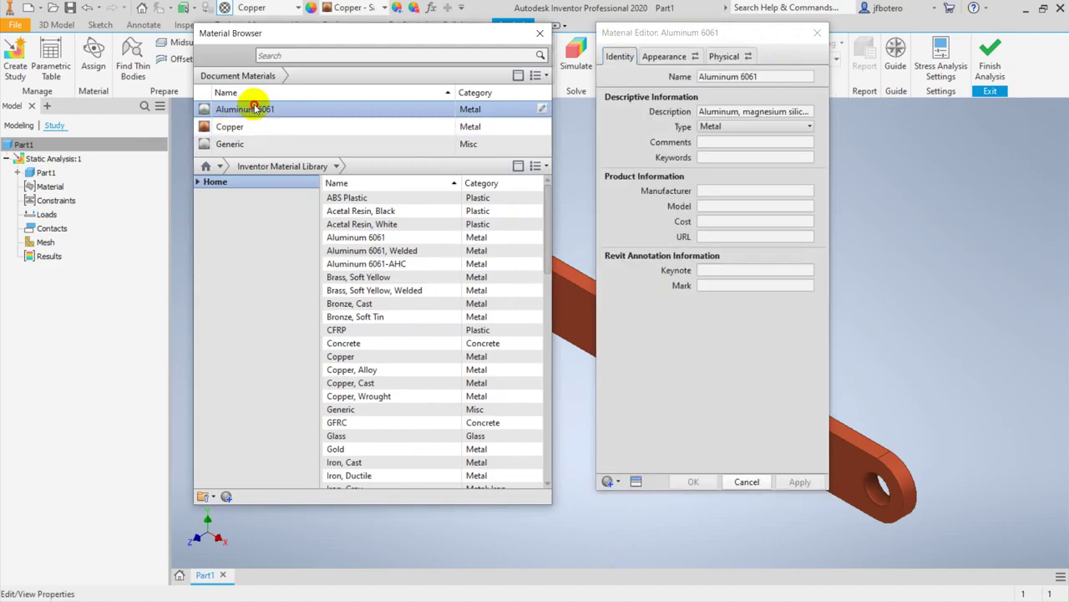
click(817, 32)
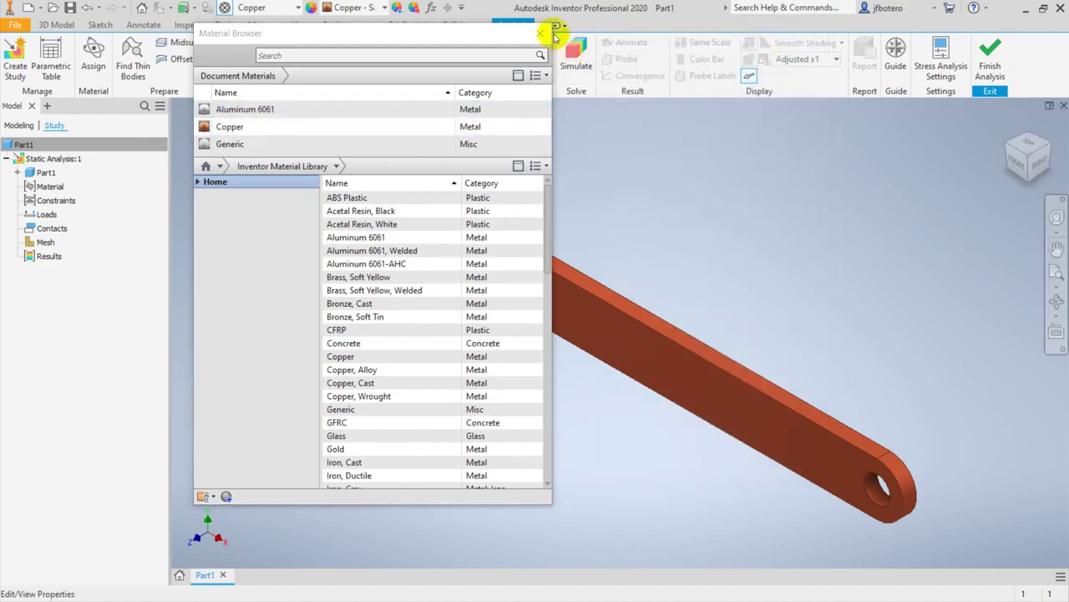
click(540, 33)
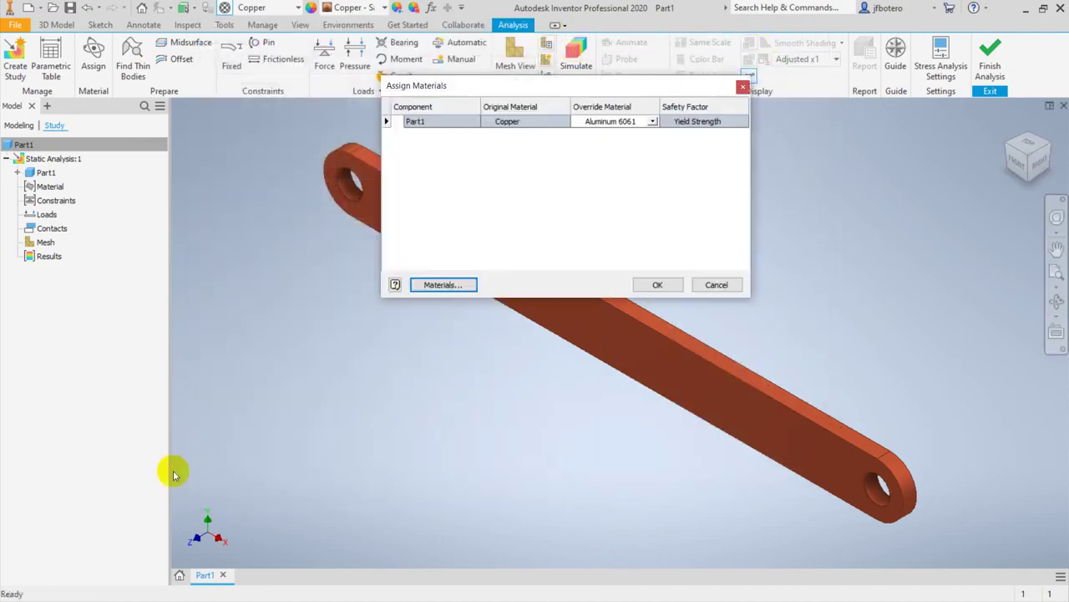
click(651, 284)
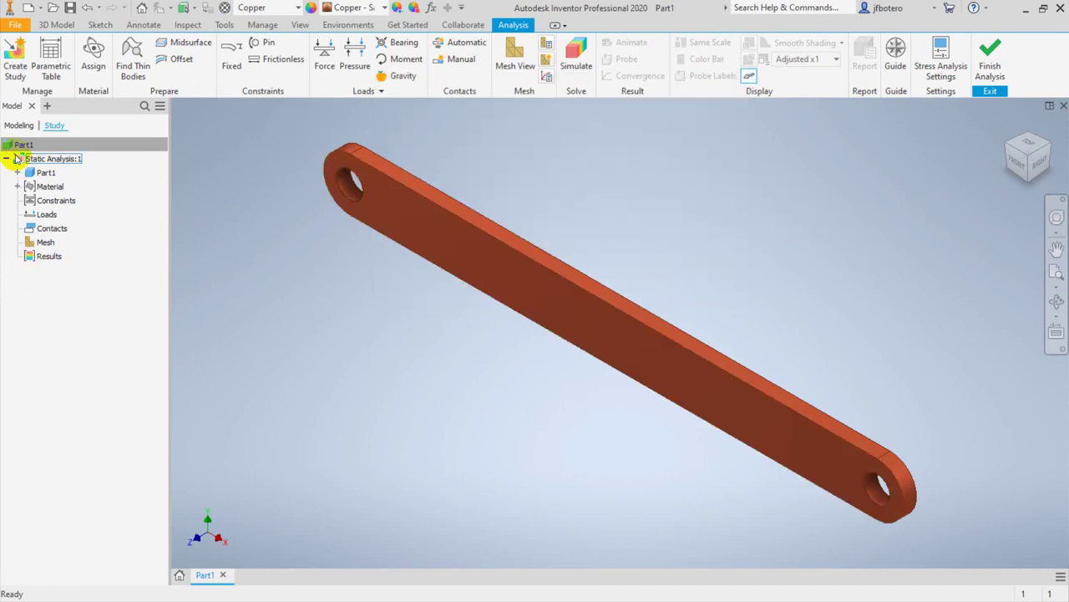
Step: Expand the study's Material branch down to the component level to check which material is assigned to Part1
click(17, 186)
click(45, 201)
click(28, 201)
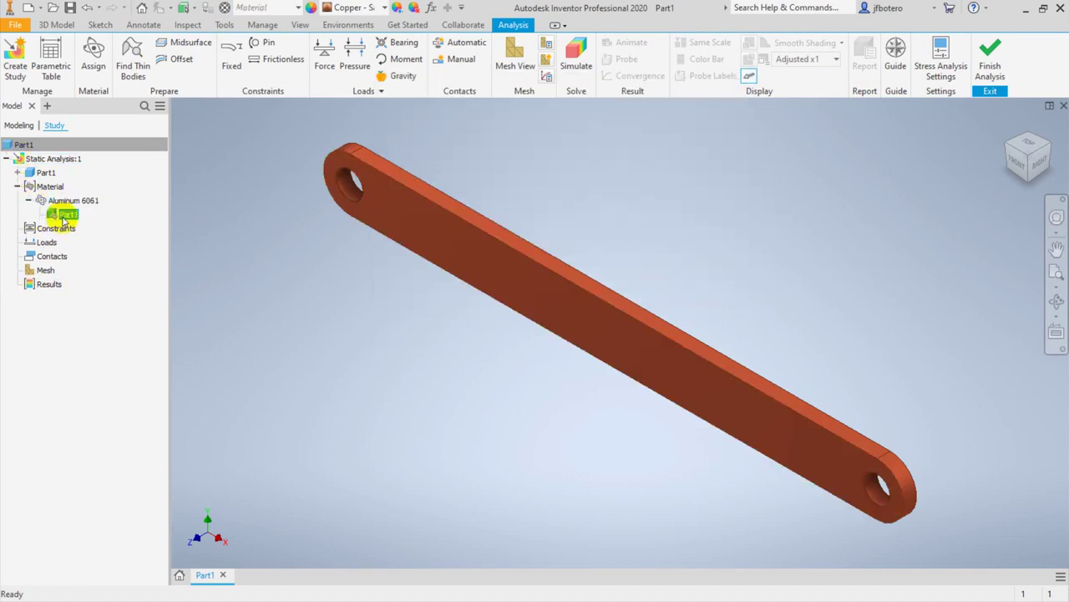
click(544, 301)
click(806, 391)
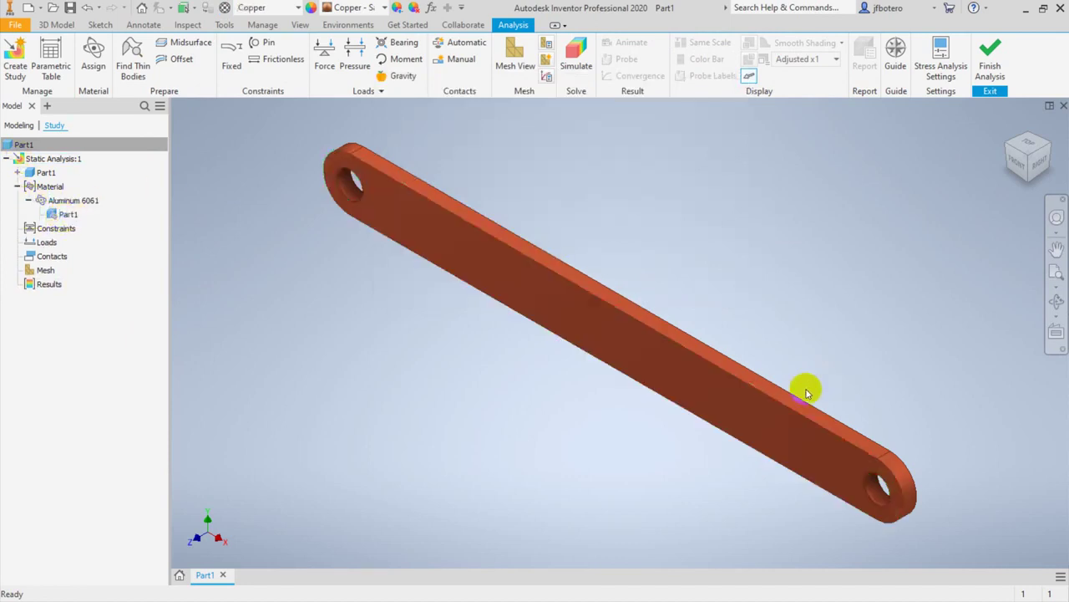
click(83, 203)
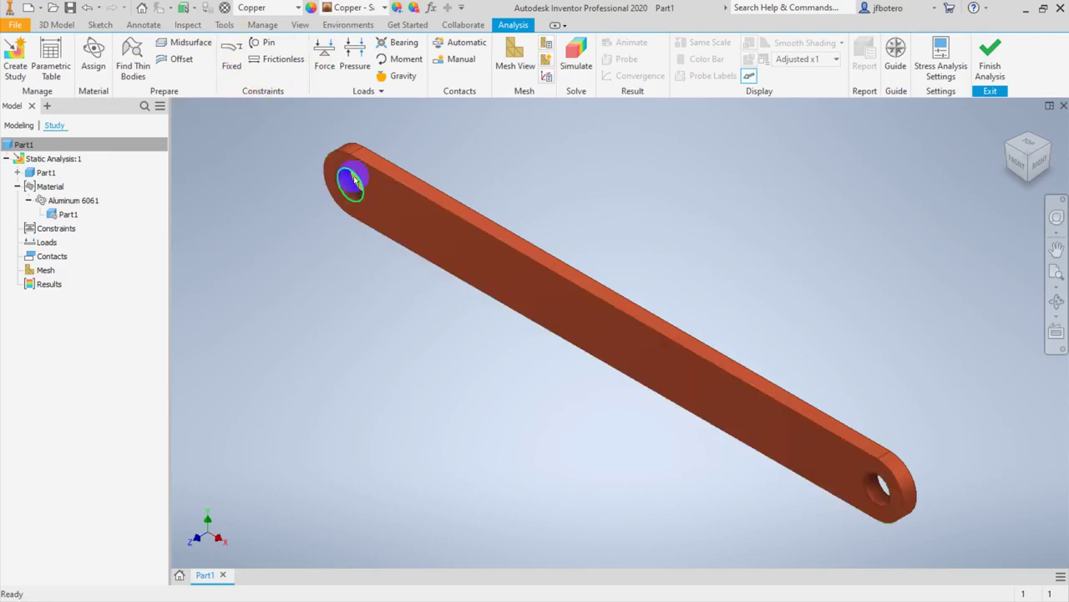
Step: Apply a Fixed constraint to the inner face of the hole at the link's upper end and list it under the study's Constraints
click(229, 54)
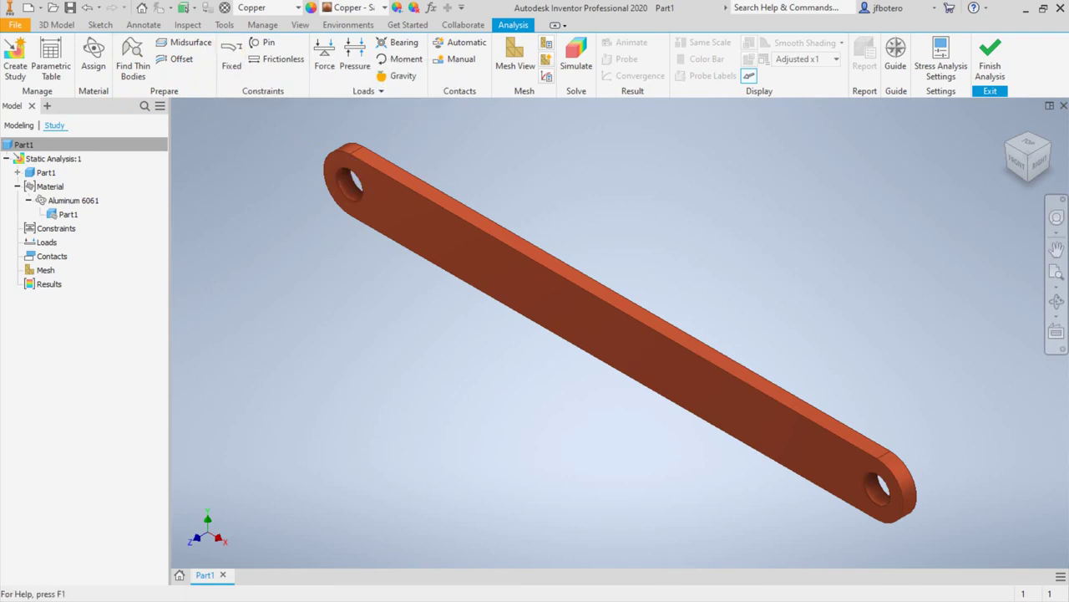
drag(119, 399, 304, 251)
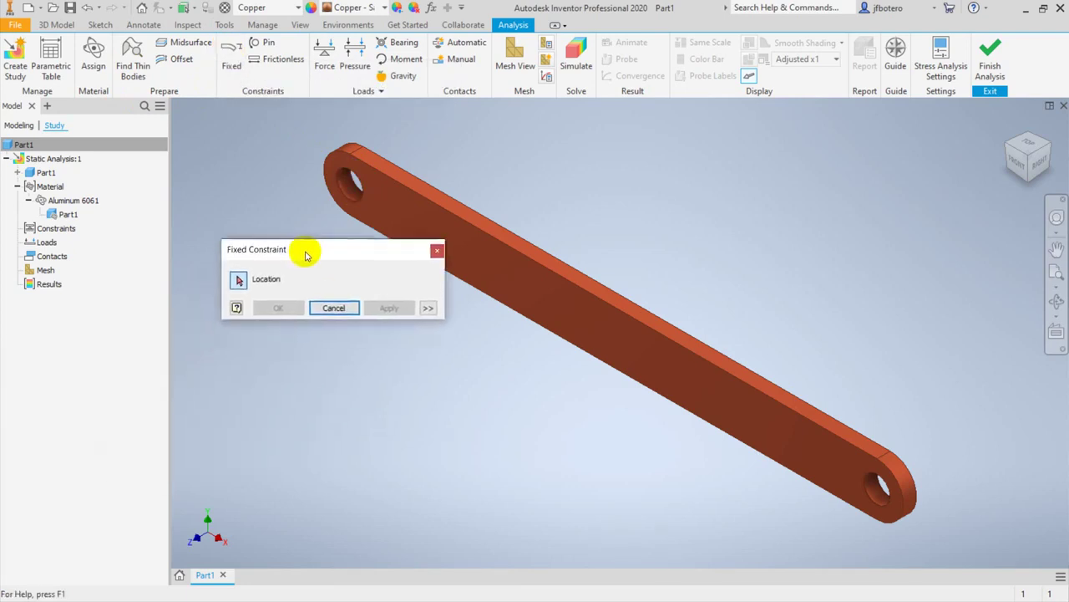
click(239, 281)
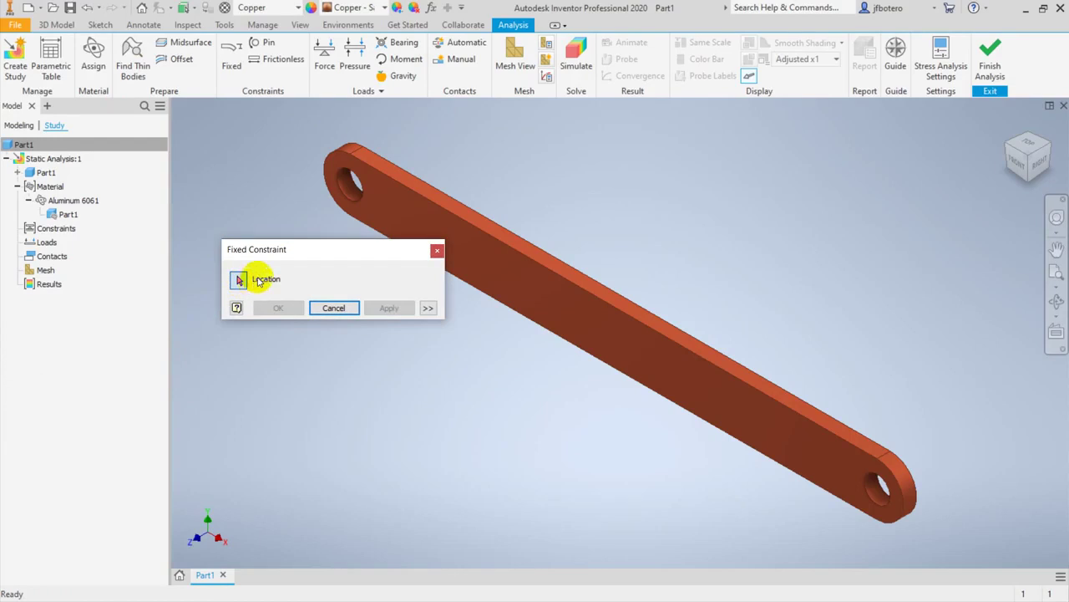
click(352, 189)
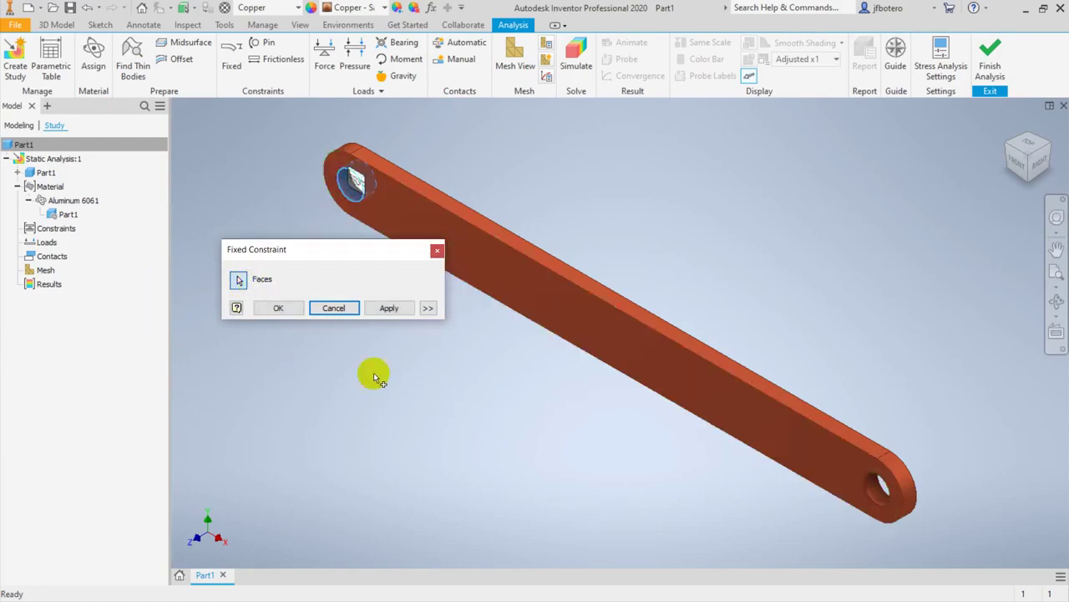
click(428, 309)
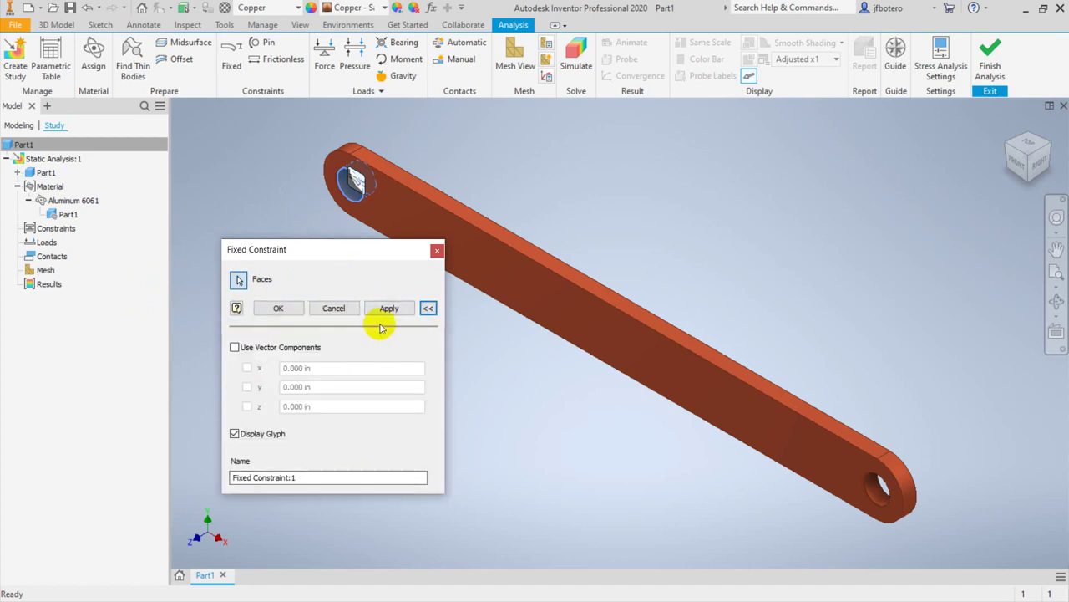
click(428, 308)
click(428, 308)
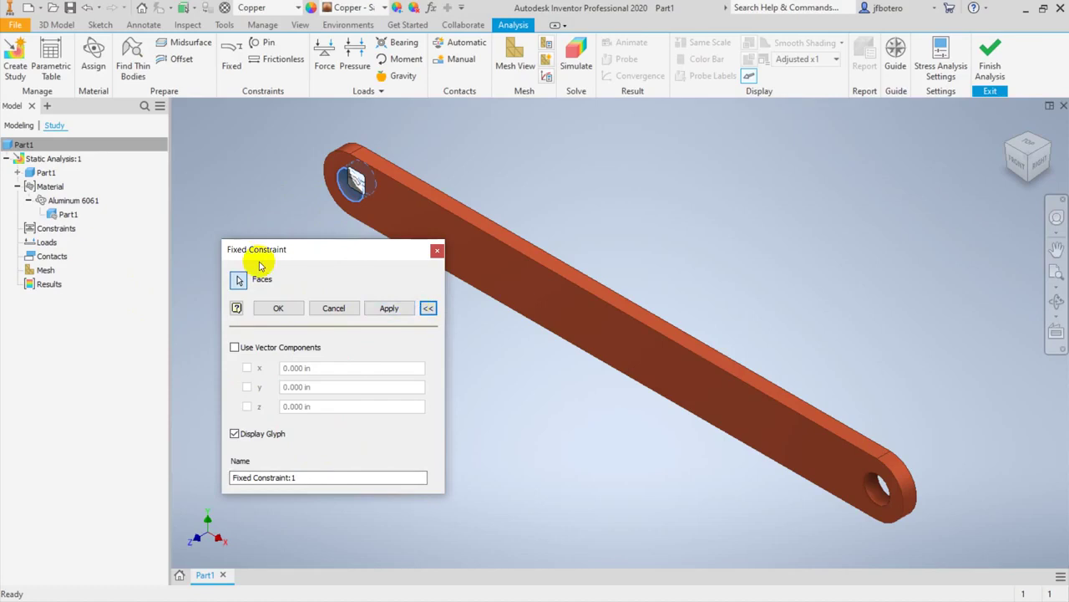
click(389, 309)
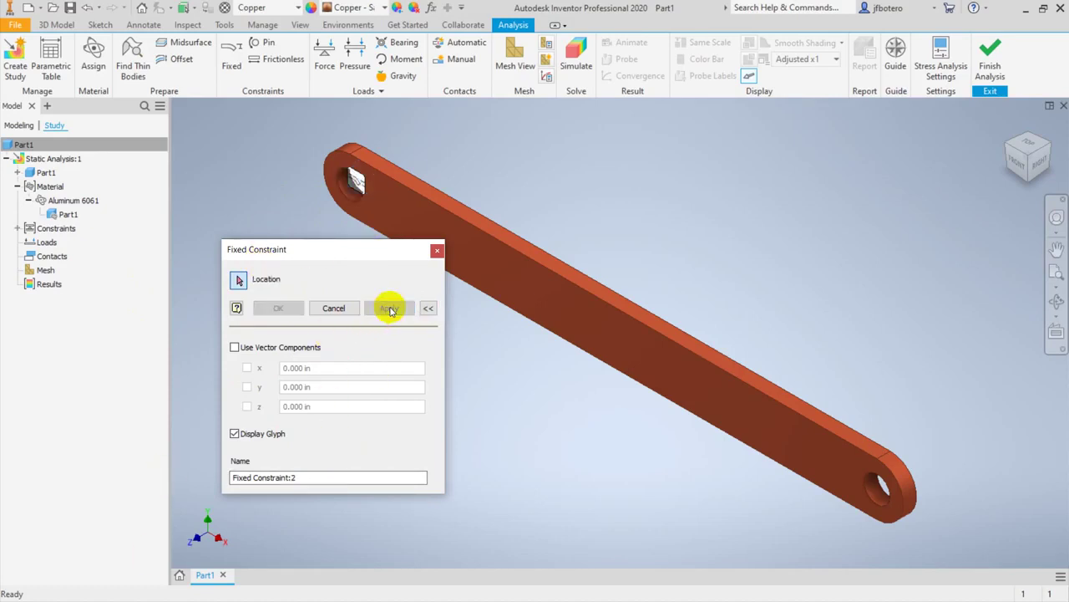
click(435, 251)
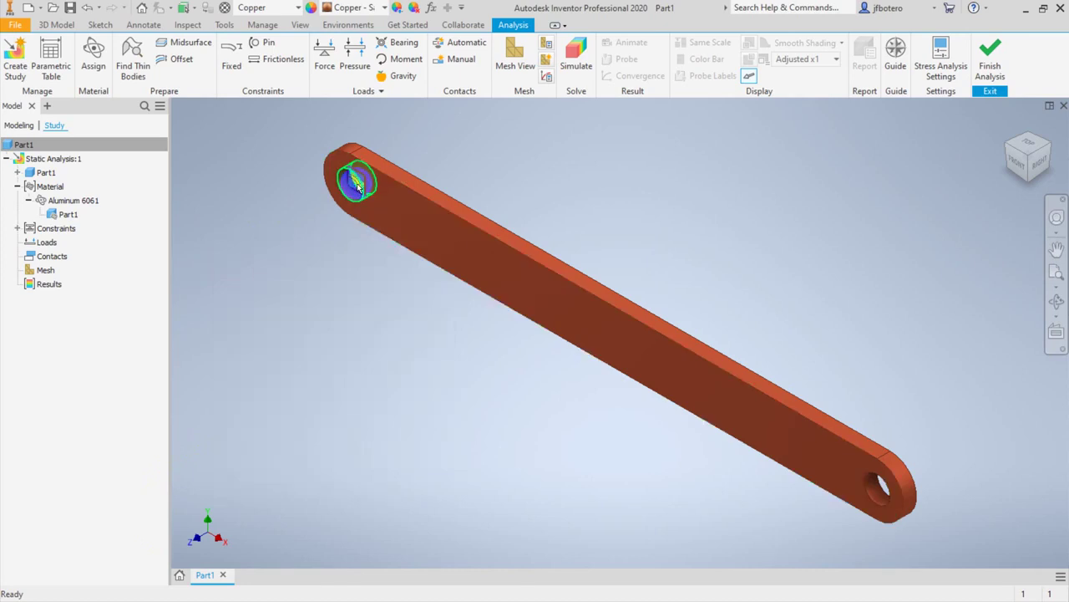
click(17, 228)
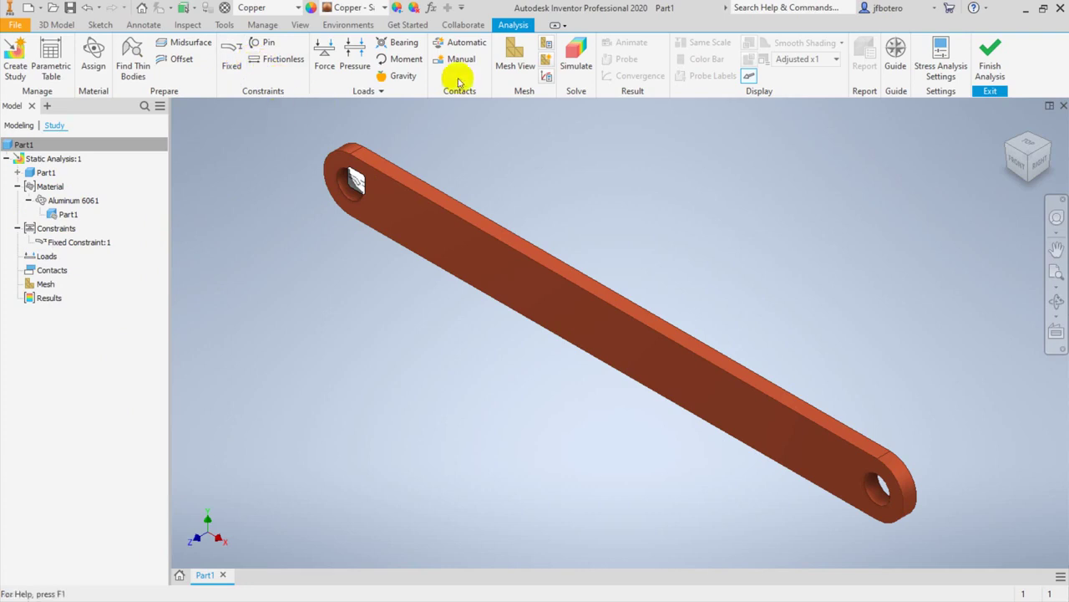
Step: Start a Force load on the inner face of the hole at the link's lower end, defined by vector components
click(323, 57)
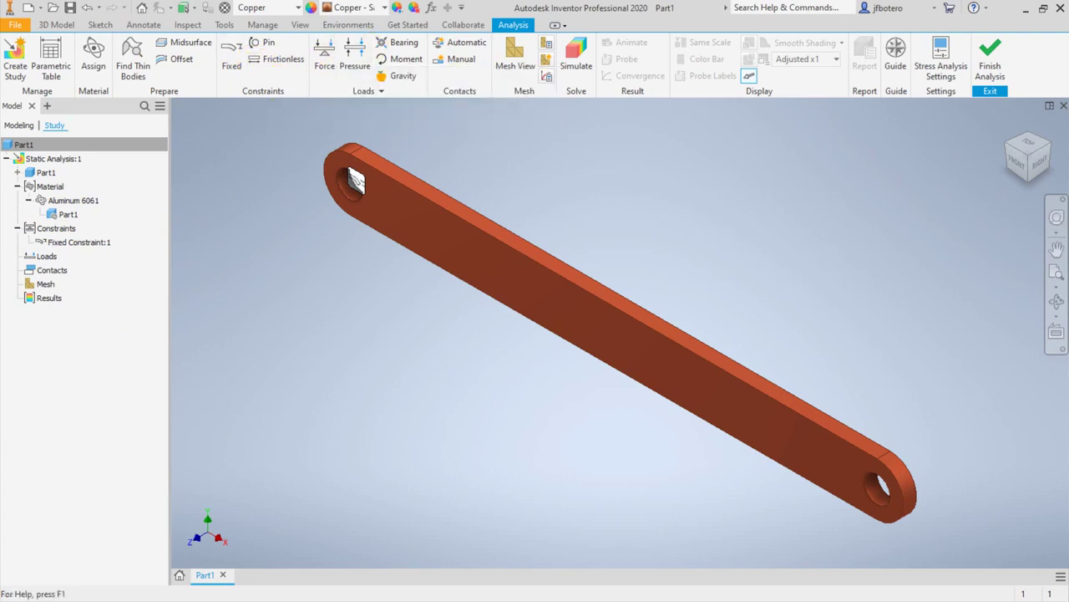
drag(131, 258, 328, 260)
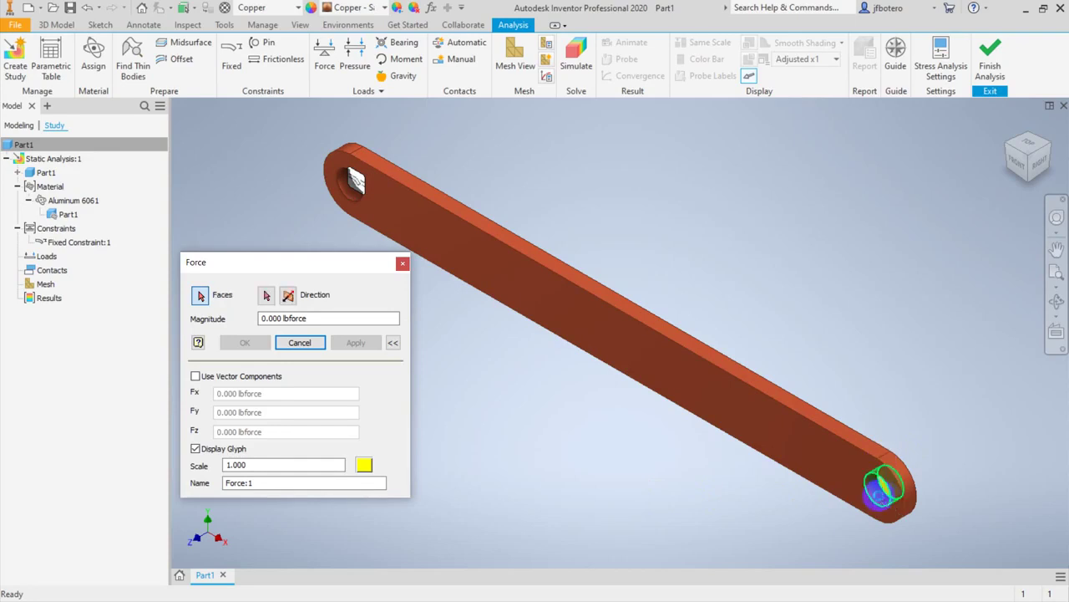
click(879, 488)
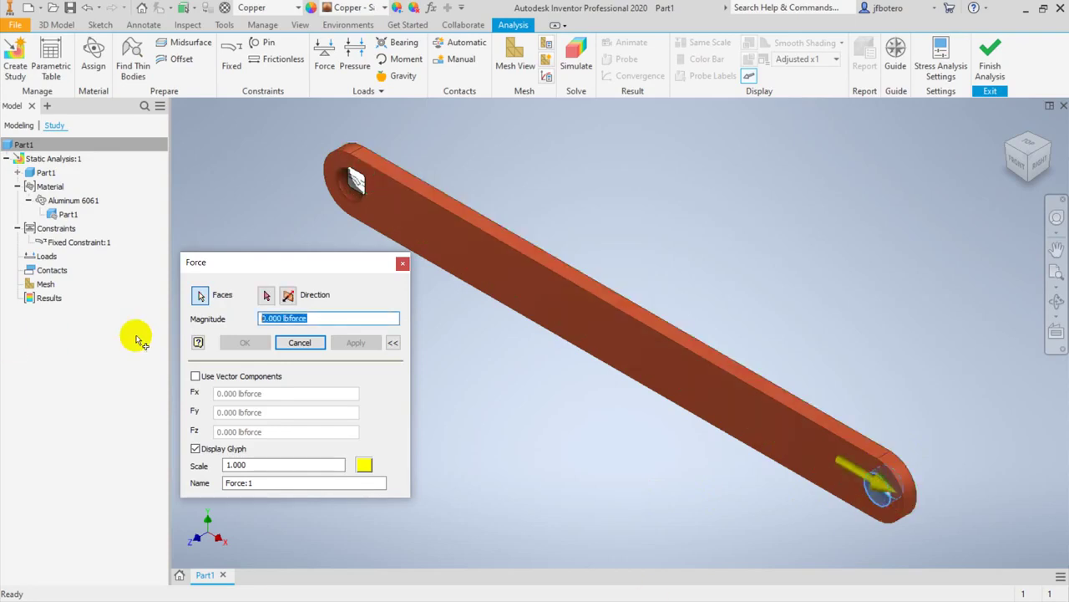
click(195, 377)
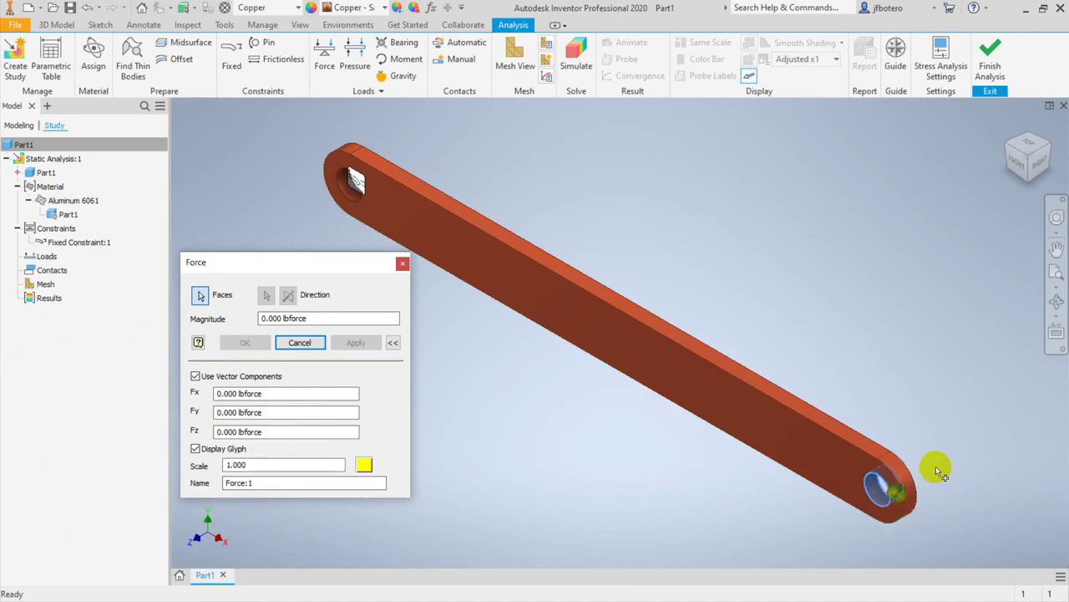
mouse_move(936, 467)
shift+middle_down()
mouse_move(836, 444)
mouse_move(945, 449)
mouse_move(946, 464)
shift+middle_up()
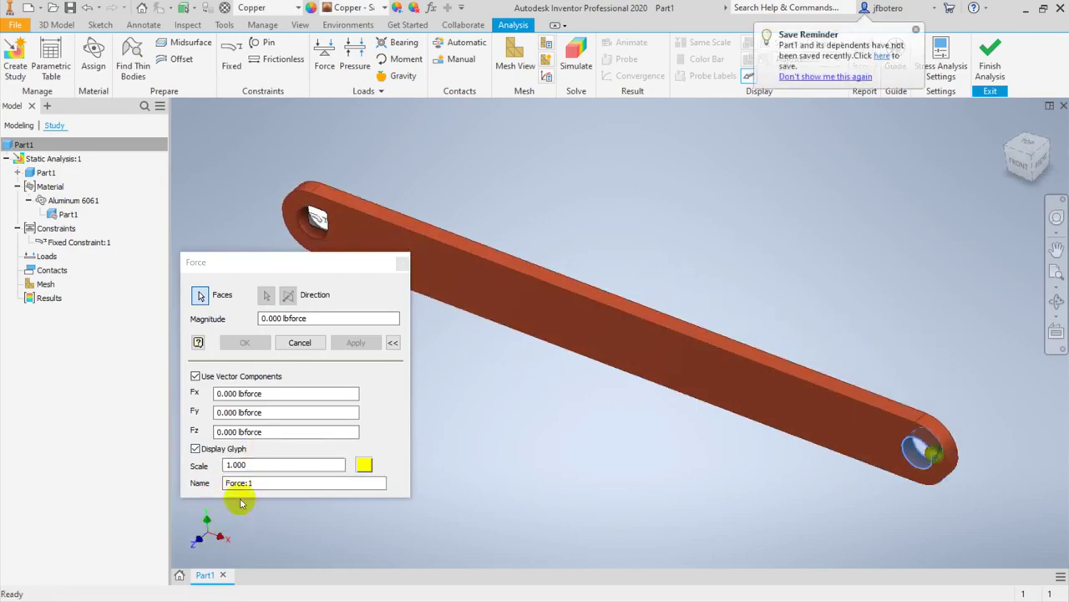
Step: Set the force's Fx component to 1000 lbforce and apply the load to the study
click(264, 394)
double_click(264, 394)
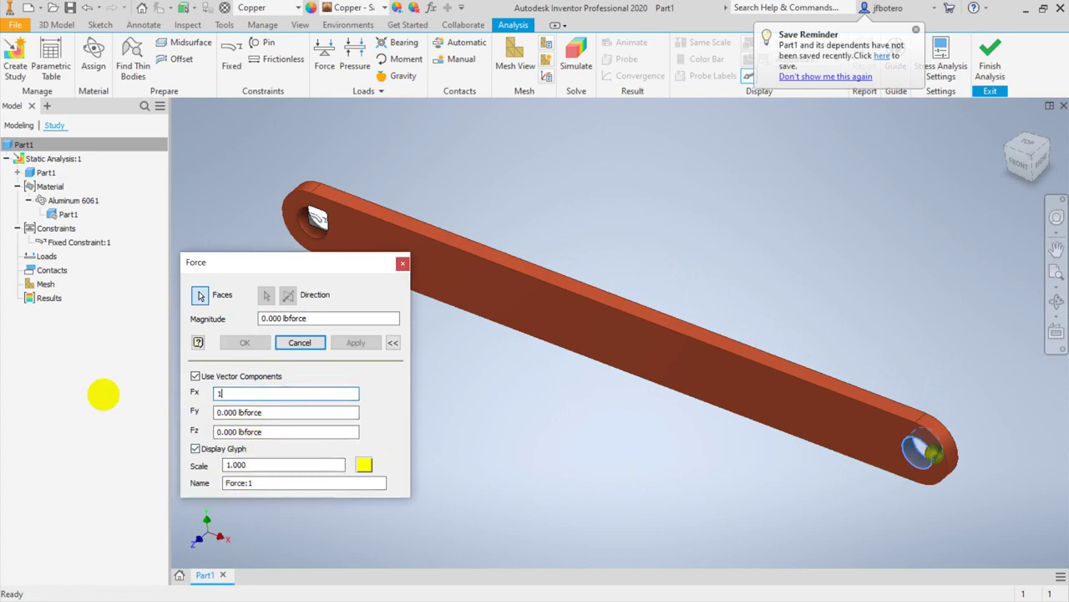
text(1000)
key(Tab)
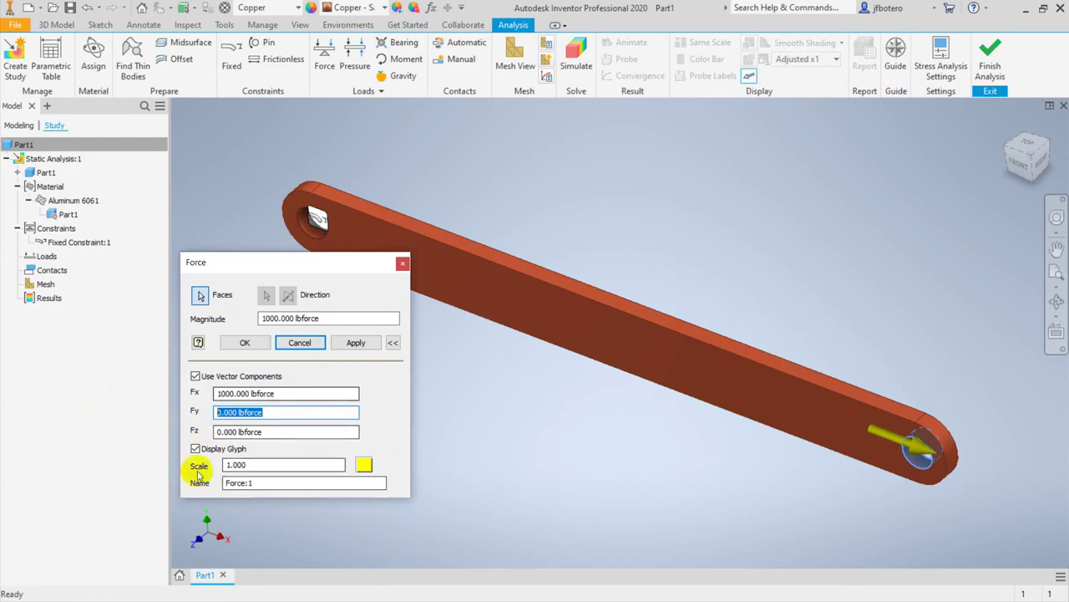
click(356, 342)
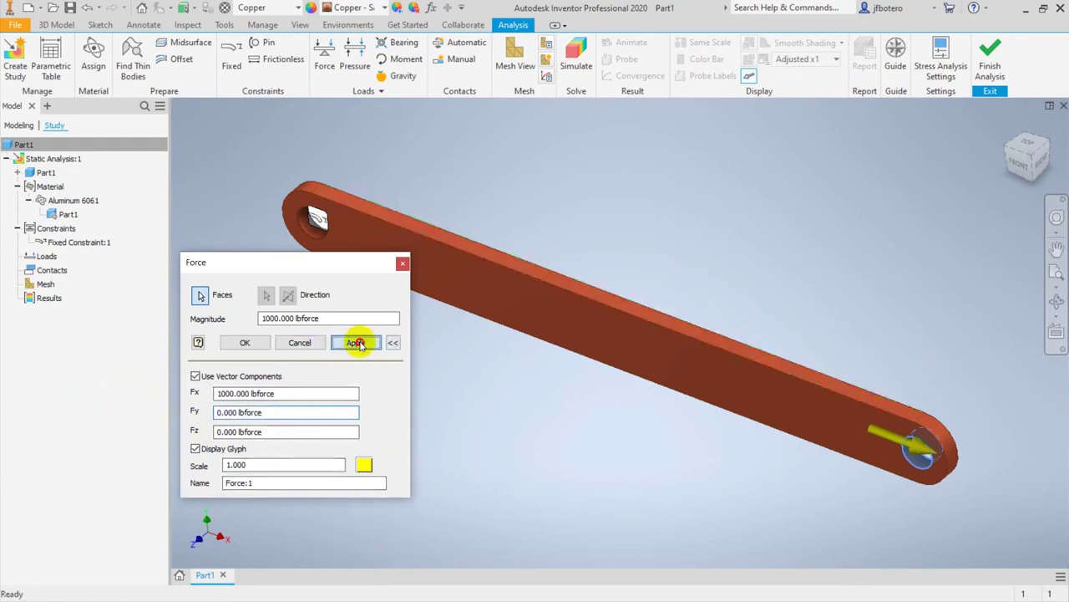
click(404, 265)
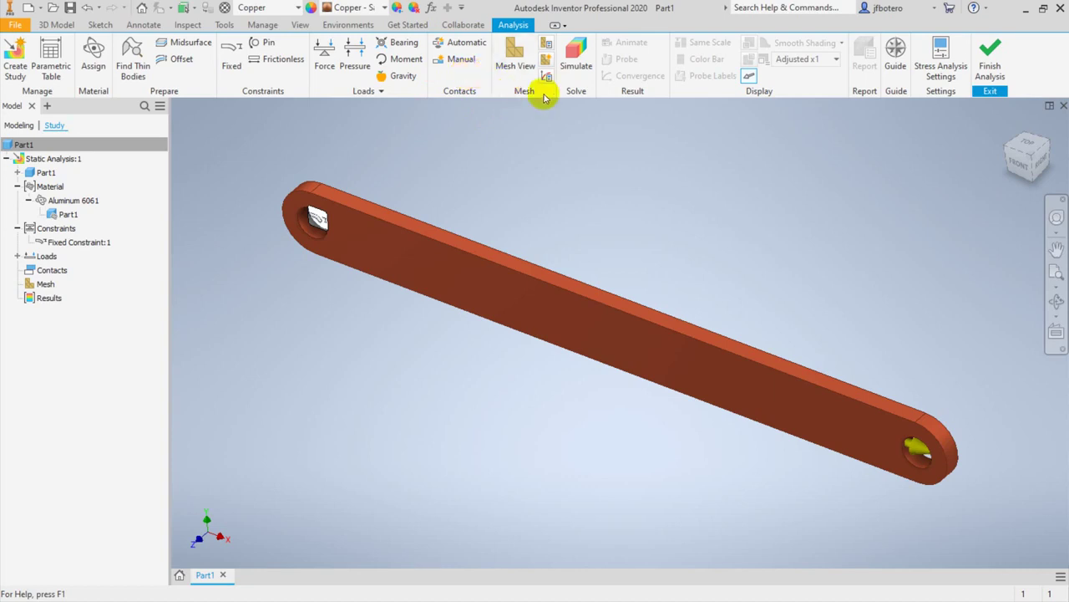
Step: Examine the Mesh Settings for average and minimum element size, grading factor and turn angle, leaving without changes
click(547, 48)
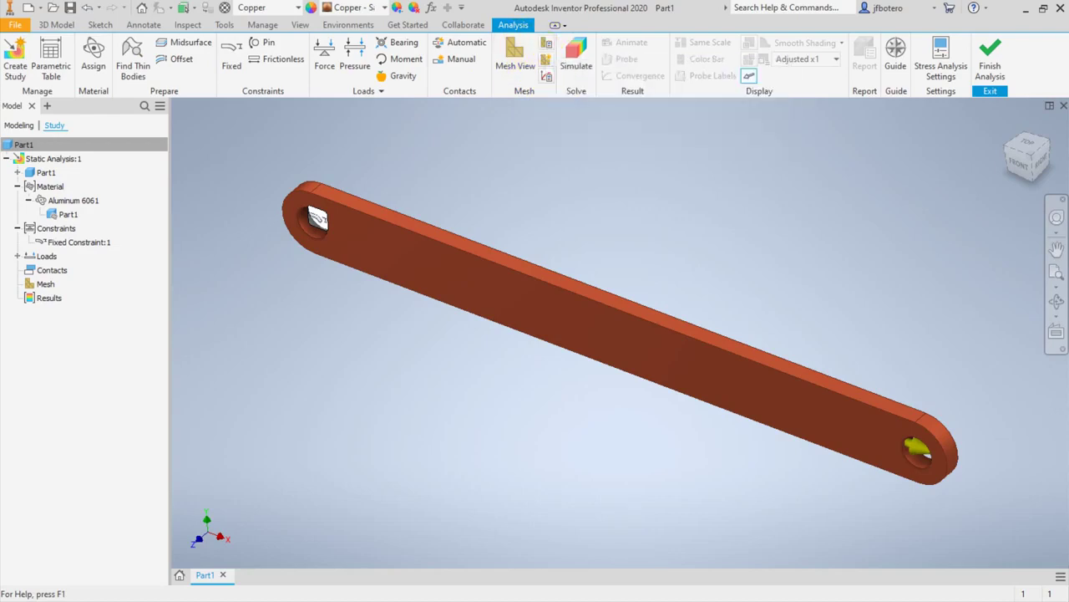
drag(192, 198, 767, 129)
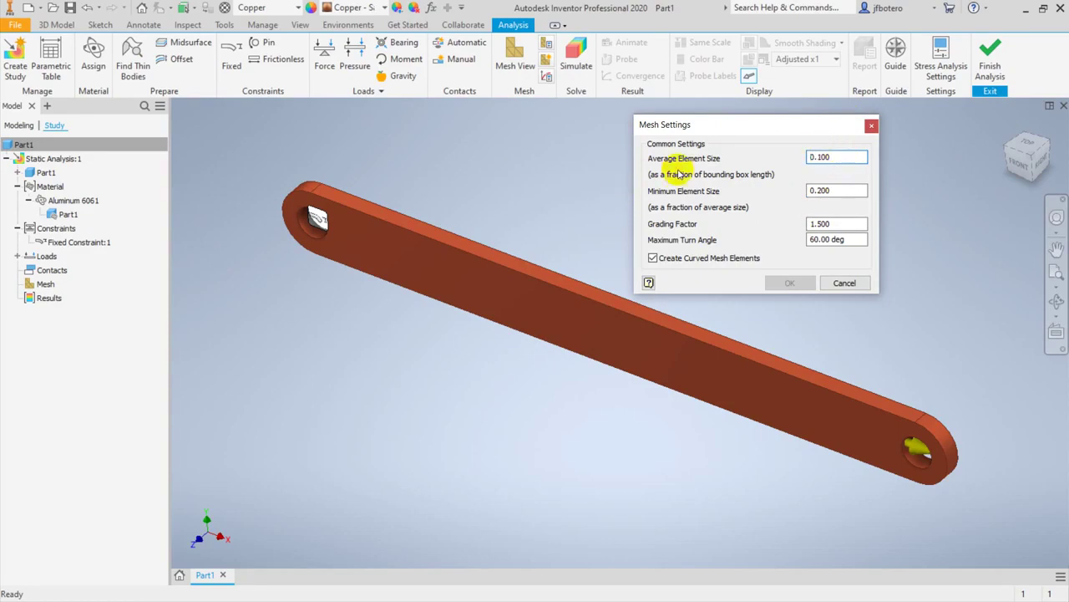
drag(835, 191, 776, 190)
click(847, 190)
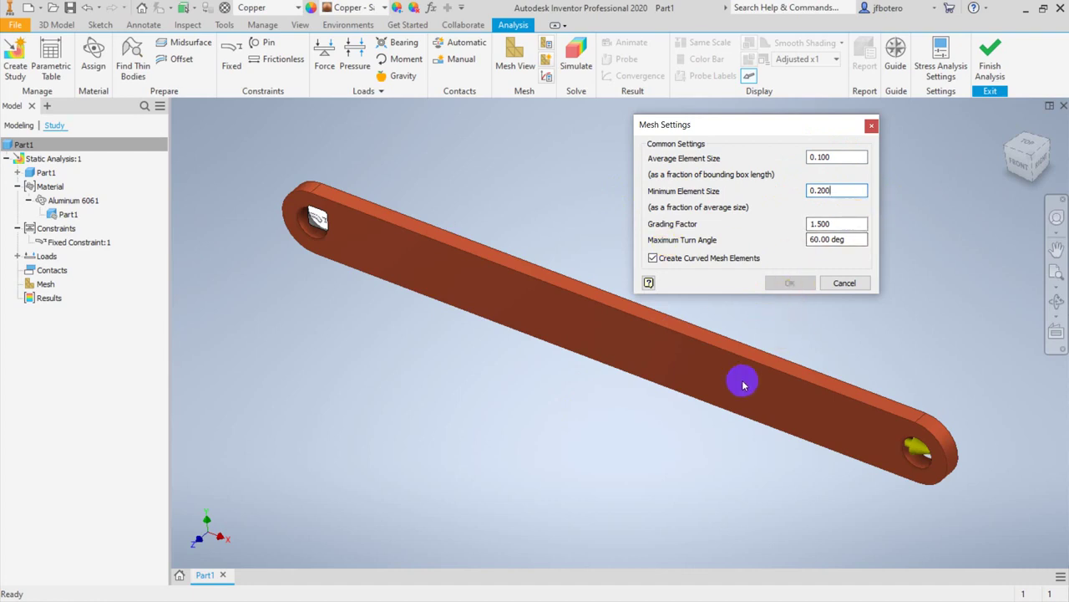
click(681, 390)
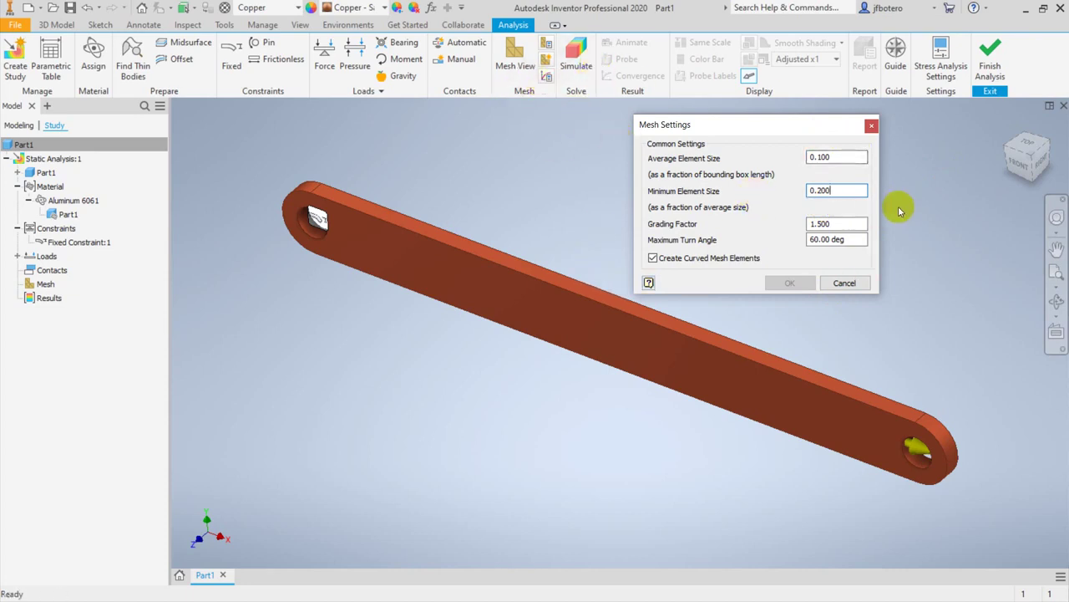
click(871, 126)
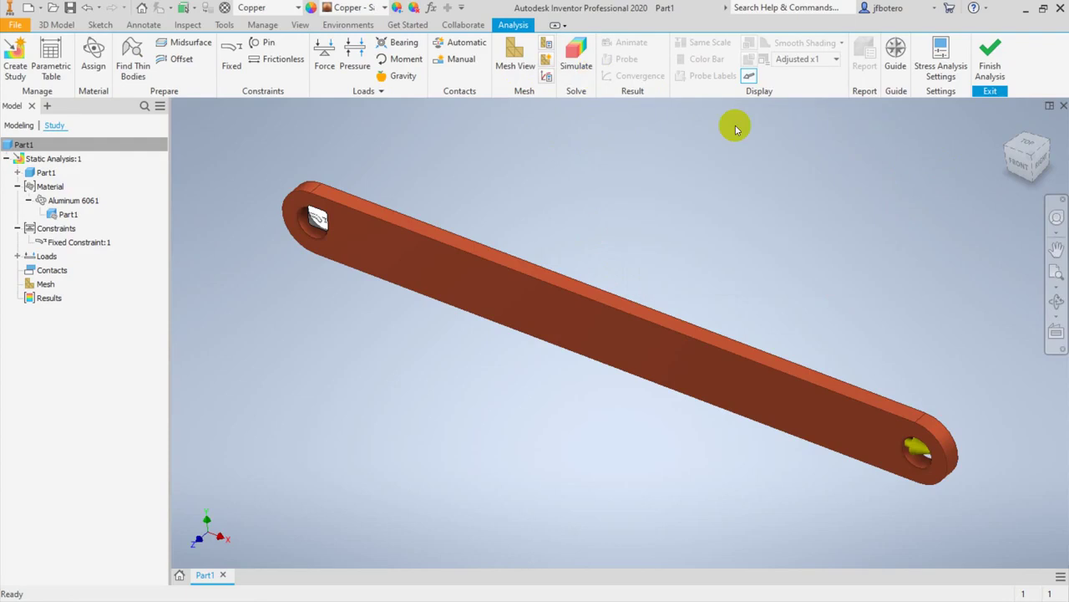
Step: Generate the link's finite element mesh and display it on the model
click(518, 55)
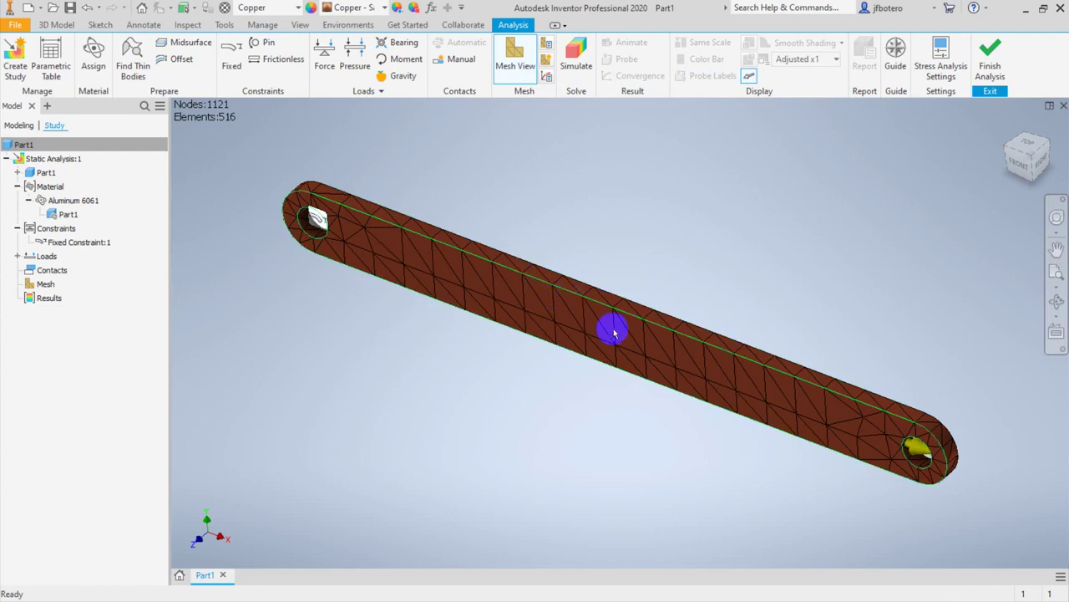
click(584, 351)
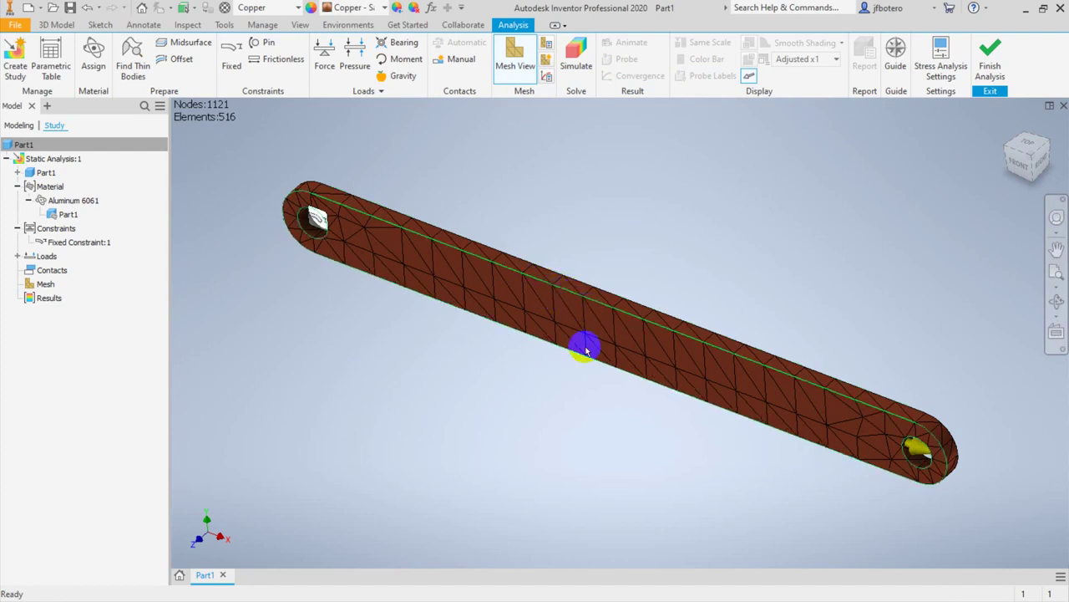
click(949, 538)
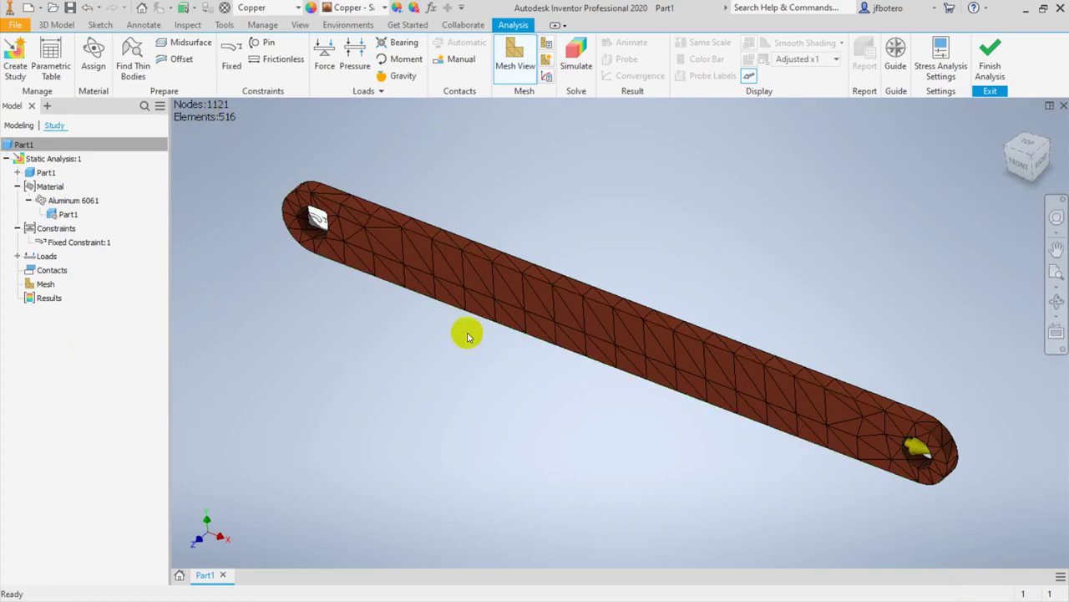
click(919, 449)
click(381, 242)
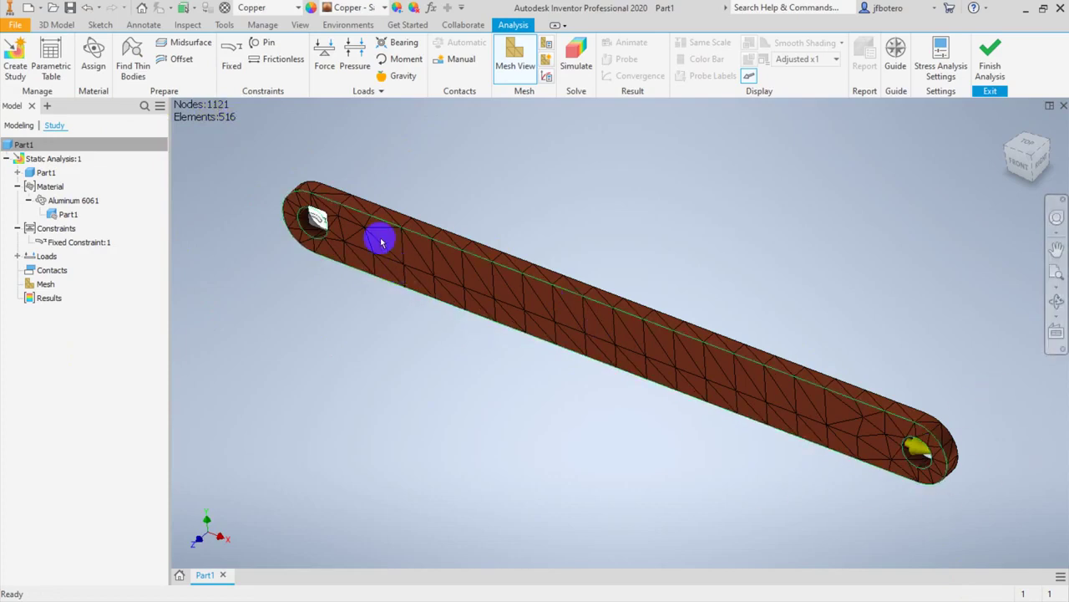
click(305, 234)
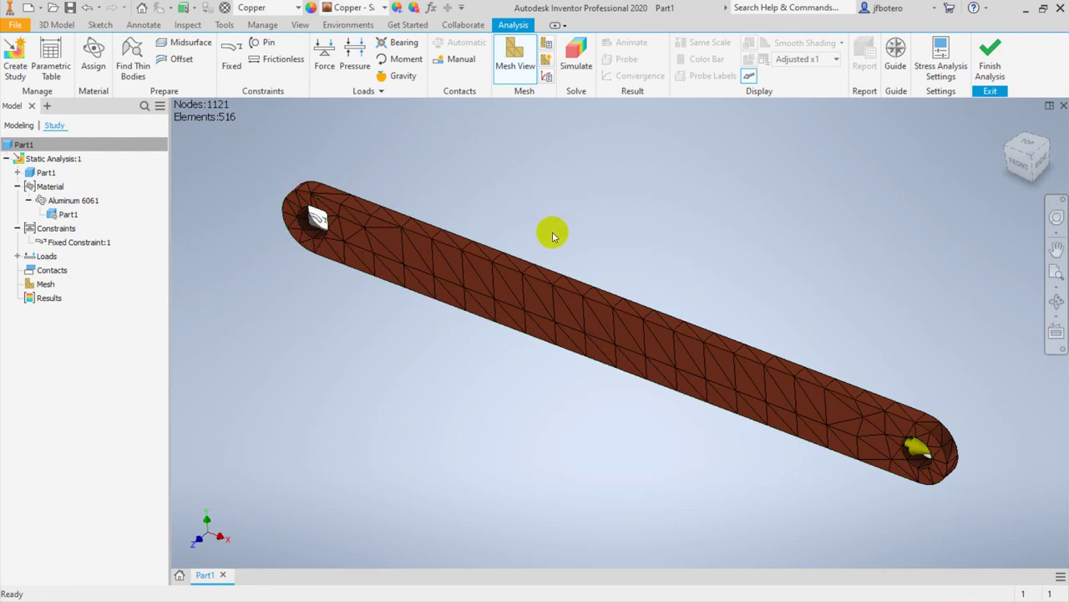
click(855, 390)
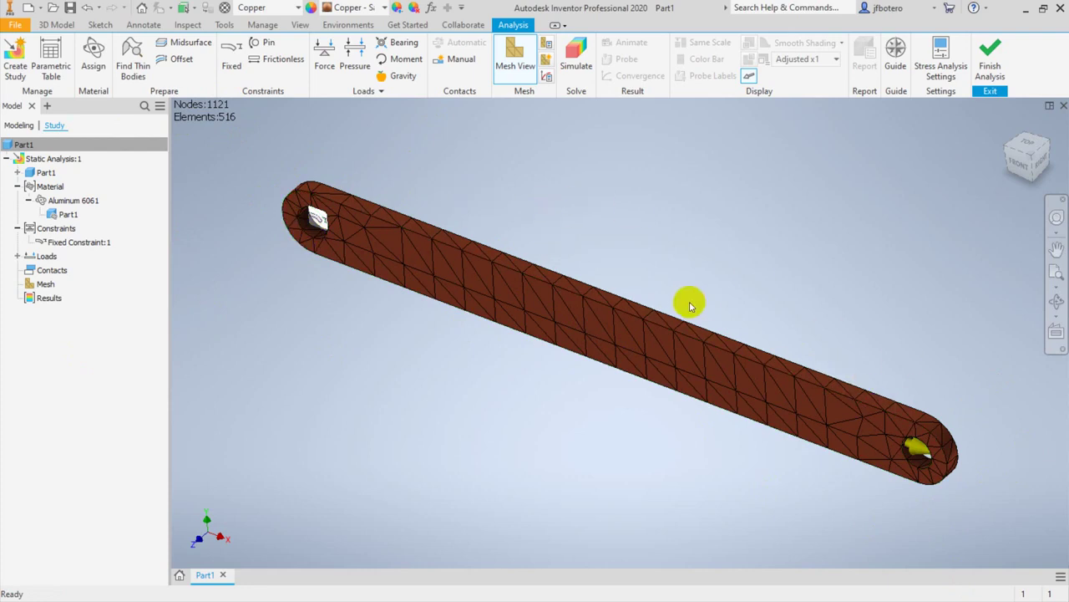
click(921, 411)
click(317, 218)
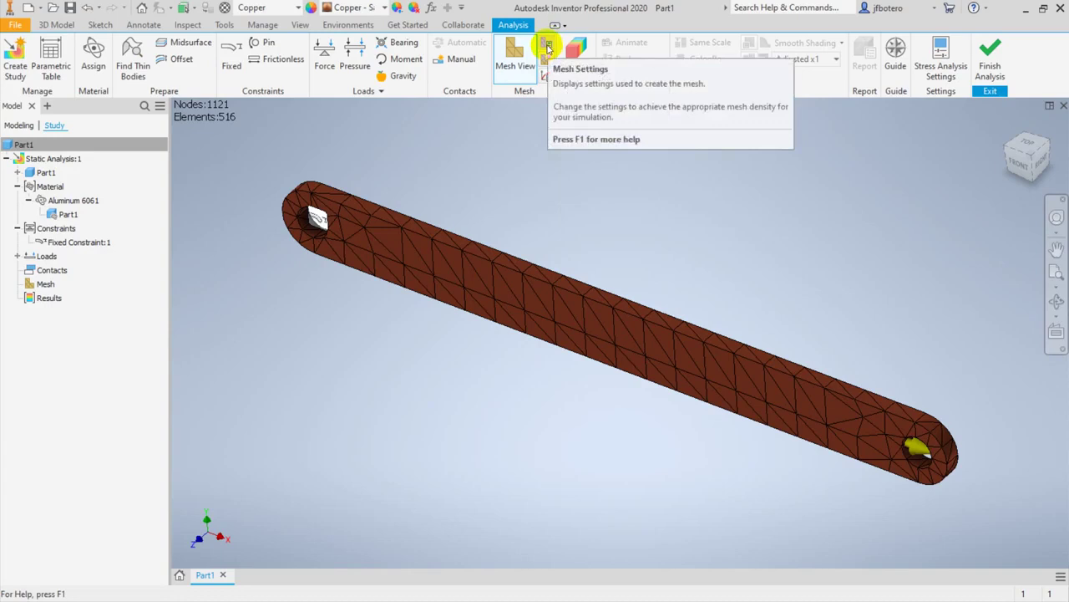
Step: Set the mesh's average element size to 0.09 and update the link's mesh
click(547, 47)
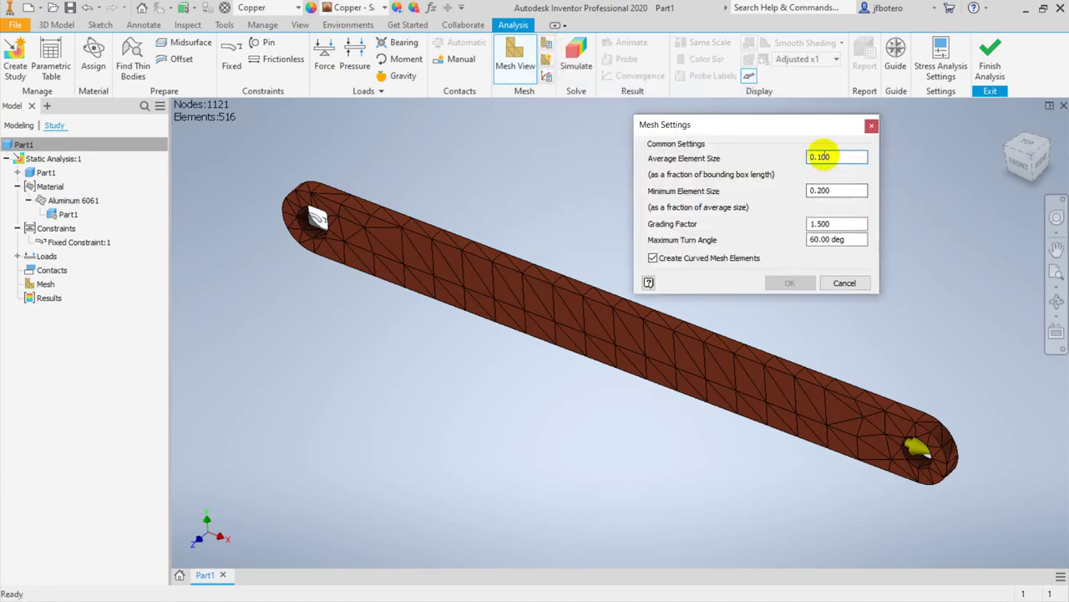
drag(820, 157, 891, 159)
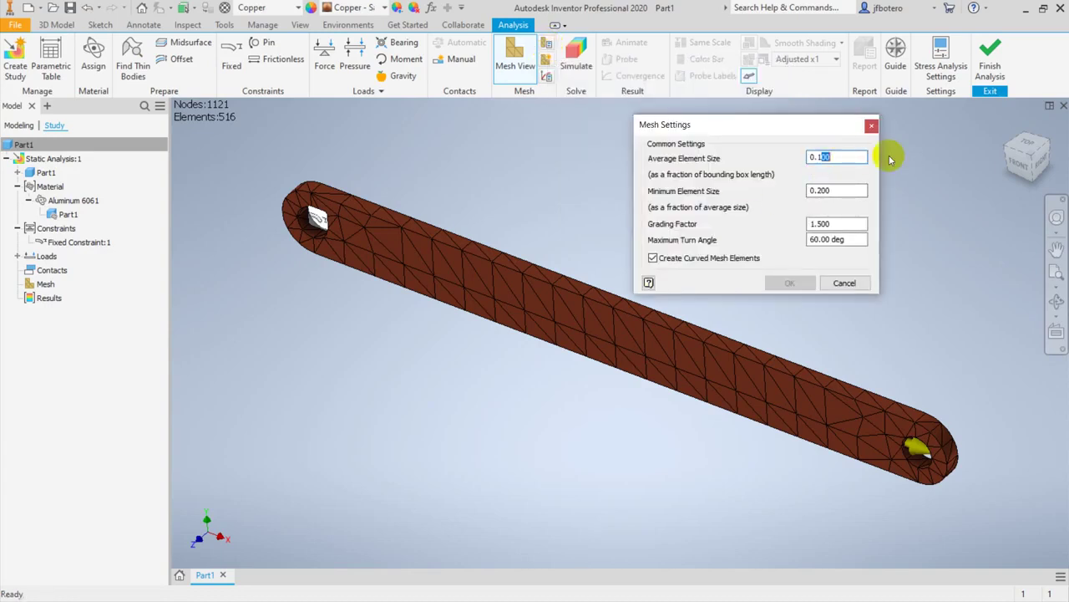
key(BackSpace)
key(BackSpace)
text(09)
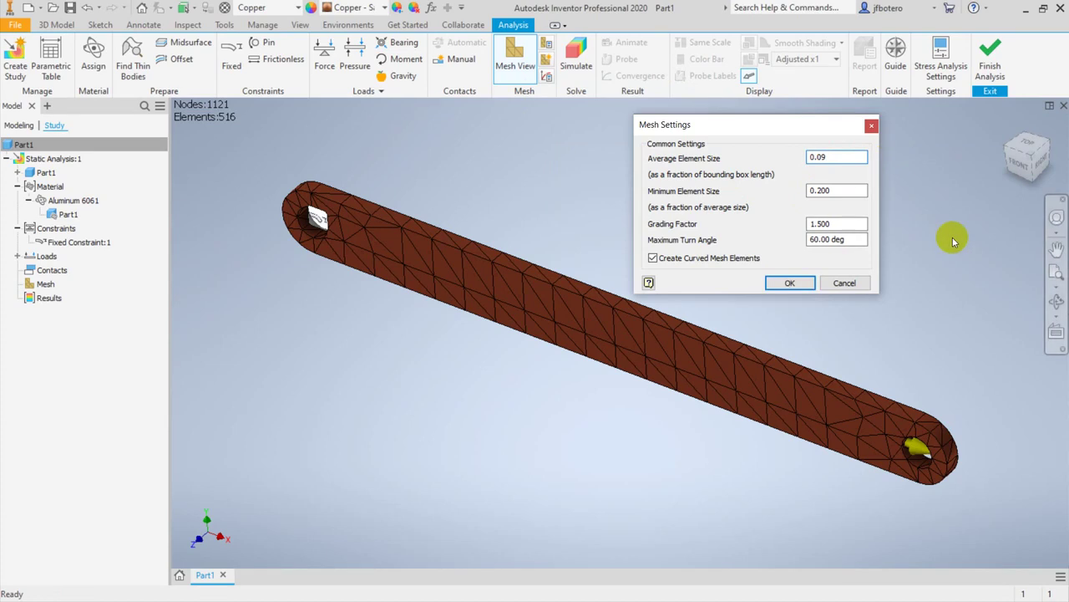
click(792, 284)
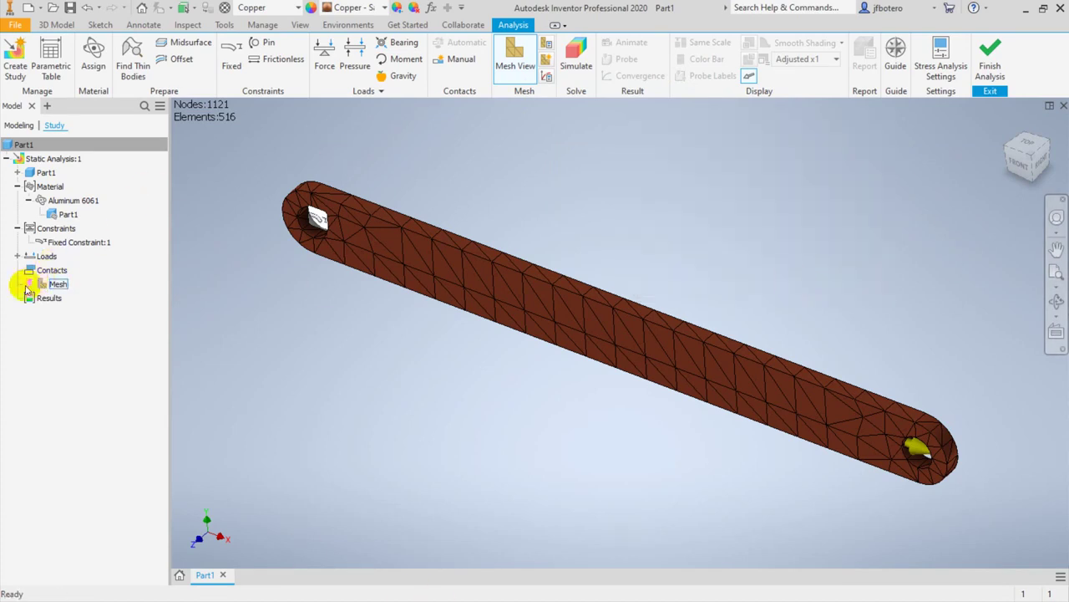
right_click(55, 287)
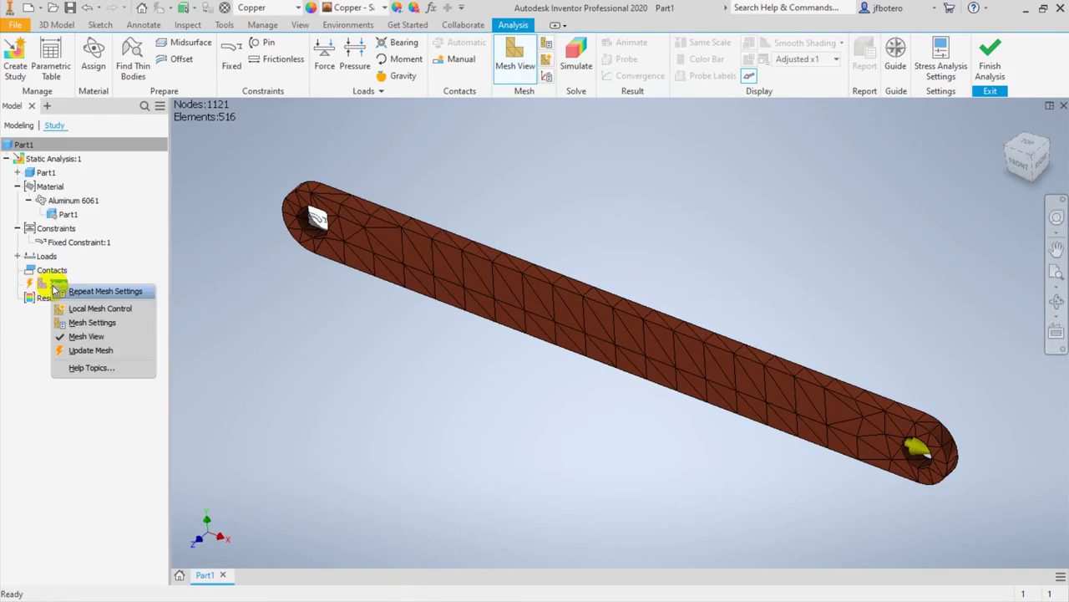
click(108, 351)
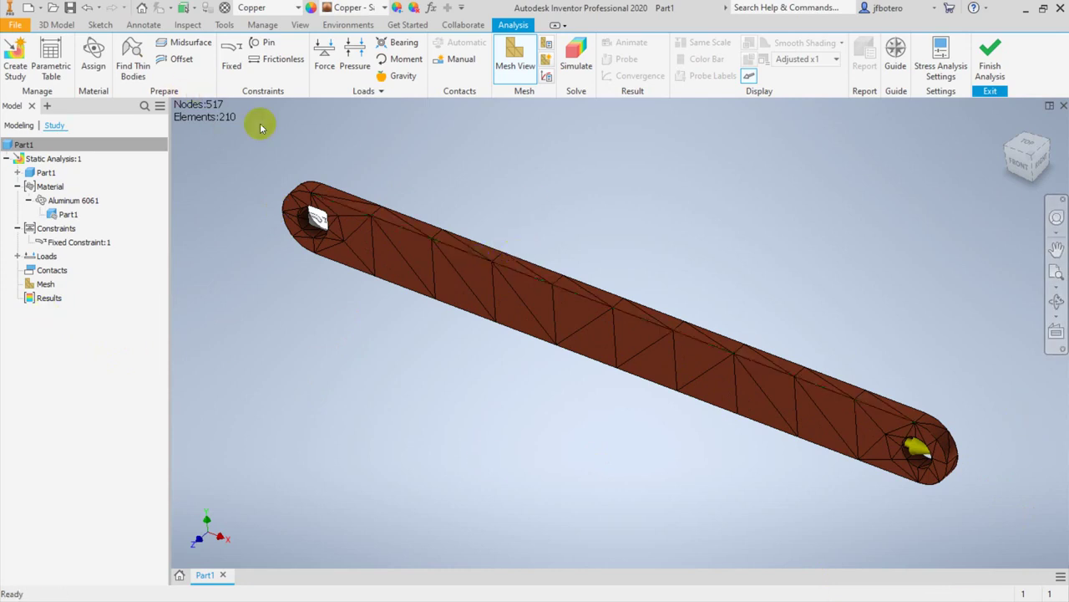
Step: Set the mesh's minimum element size to 0.100 and regenerate the link's mesh
click(546, 44)
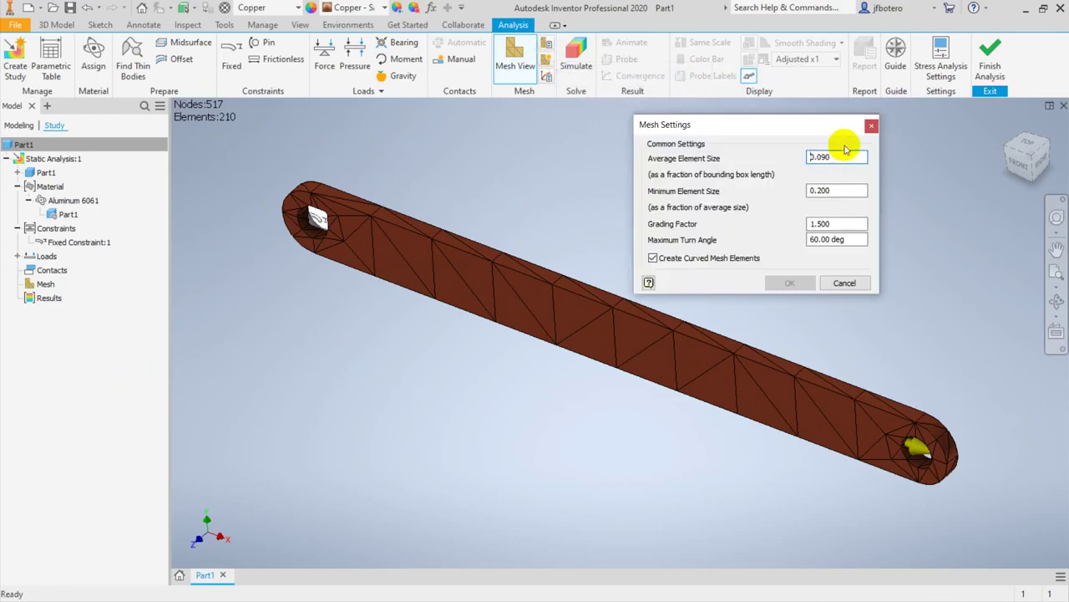
click(820, 157)
drag(820, 157, 836, 167)
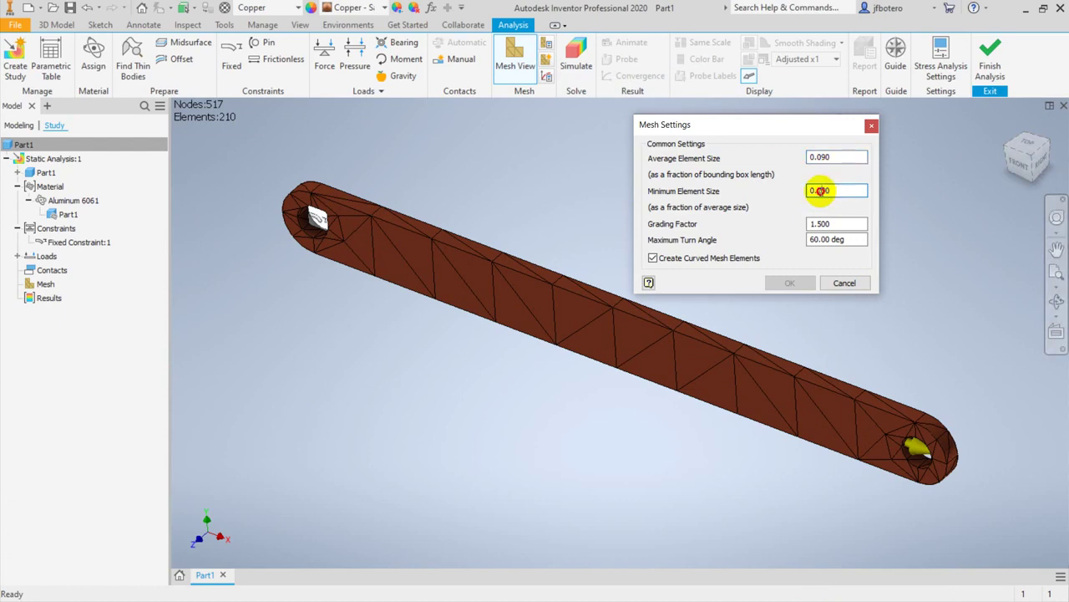
double_click(821, 191)
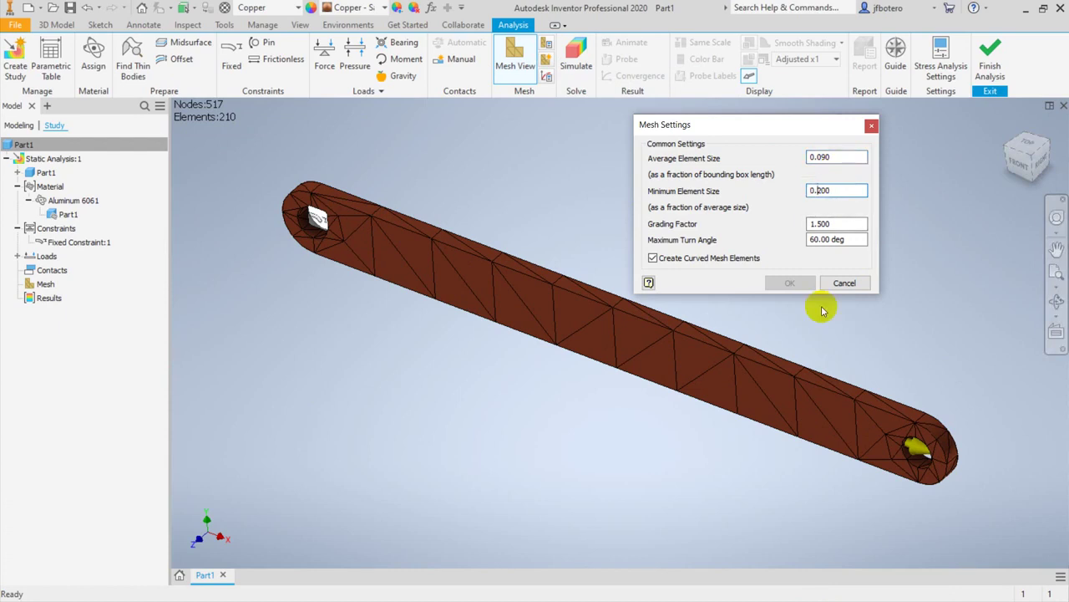
text(1)
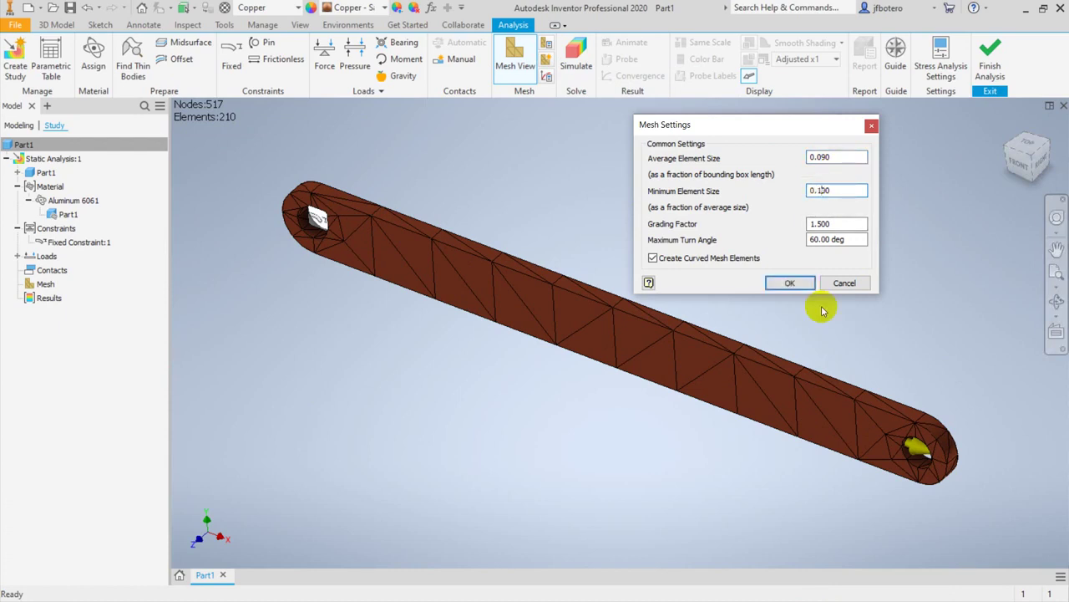
click(792, 282)
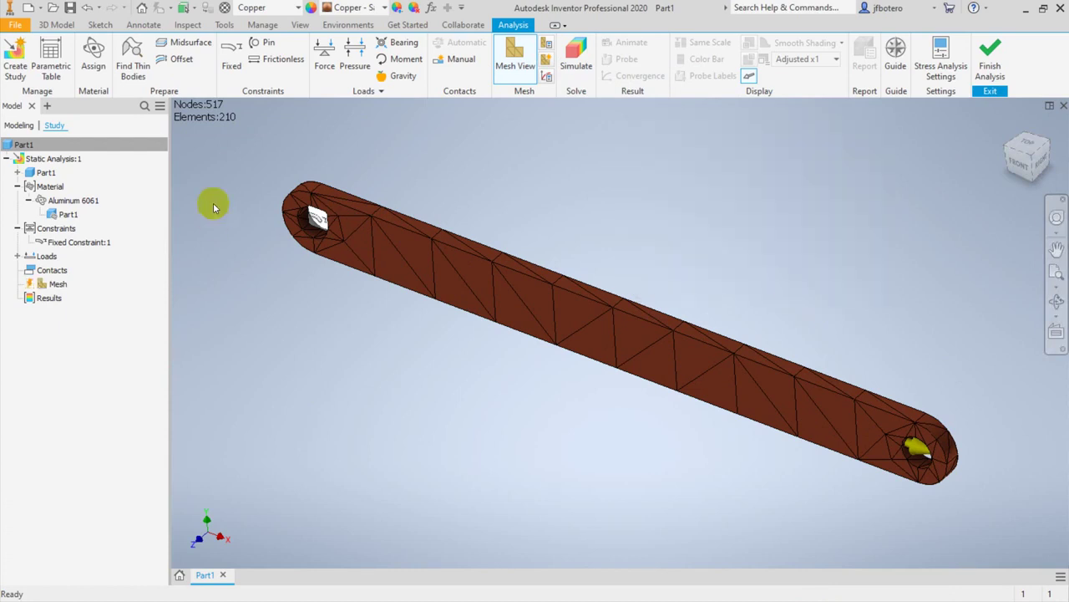
right_click(59, 284)
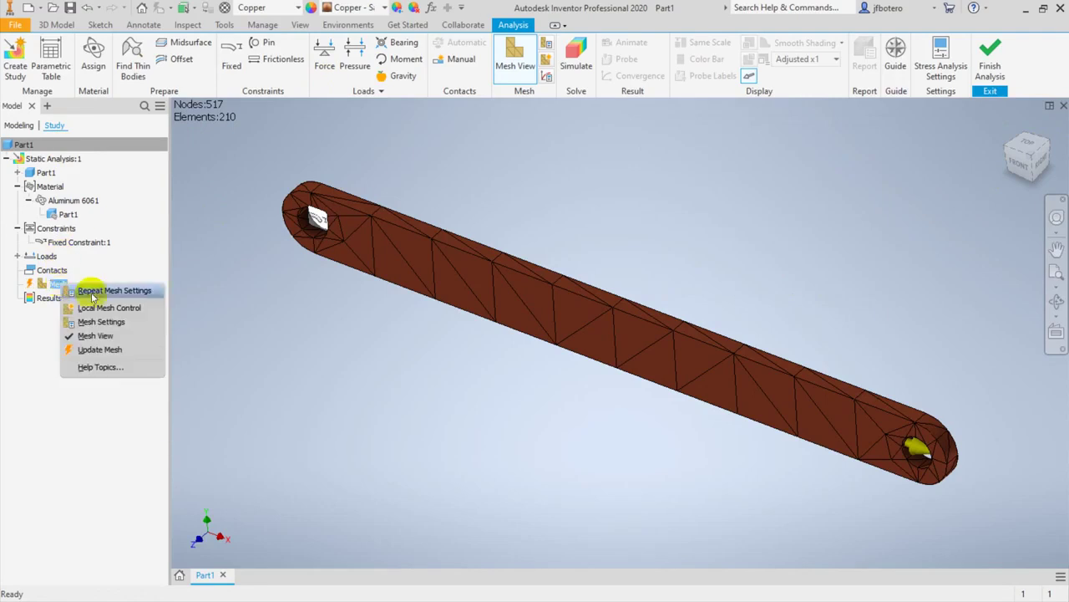
click(97, 351)
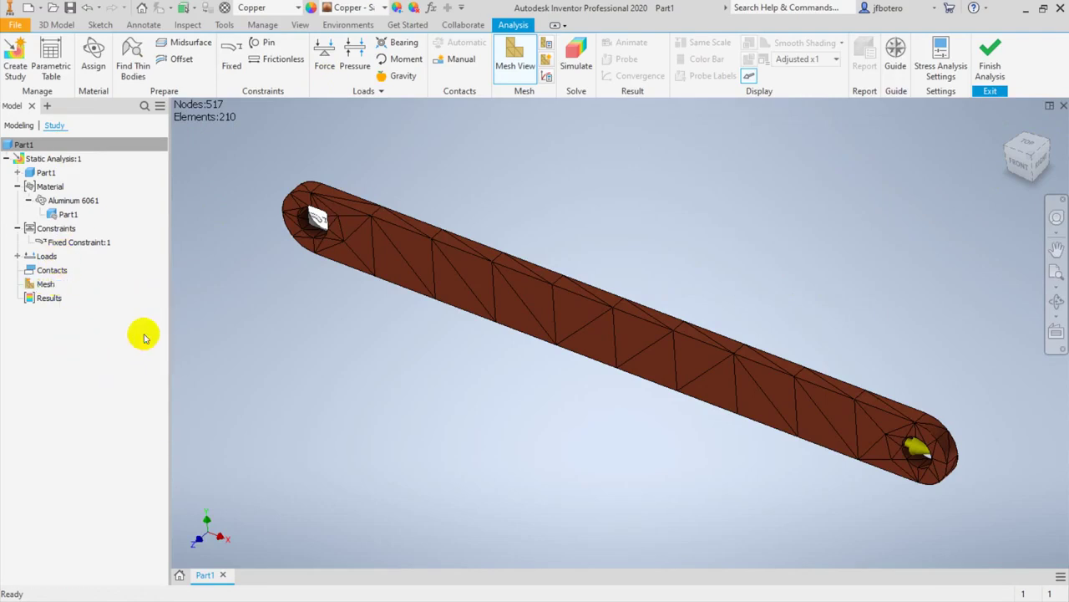
Step: Refine the mesh by setting the average element size to 0.050 and update it
click(547, 43)
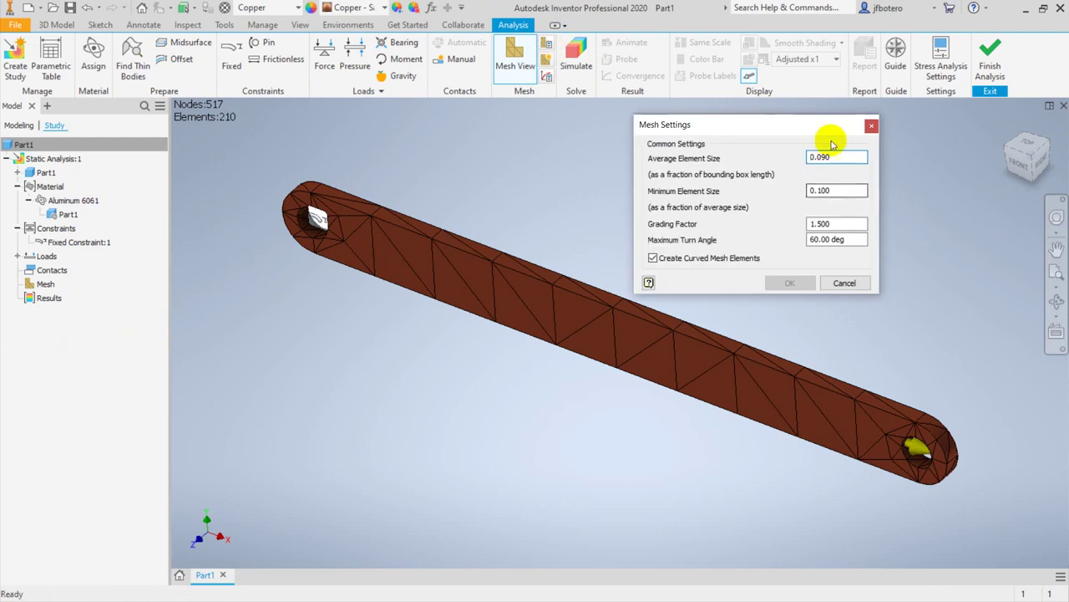
drag(847, 158, 821, 158)
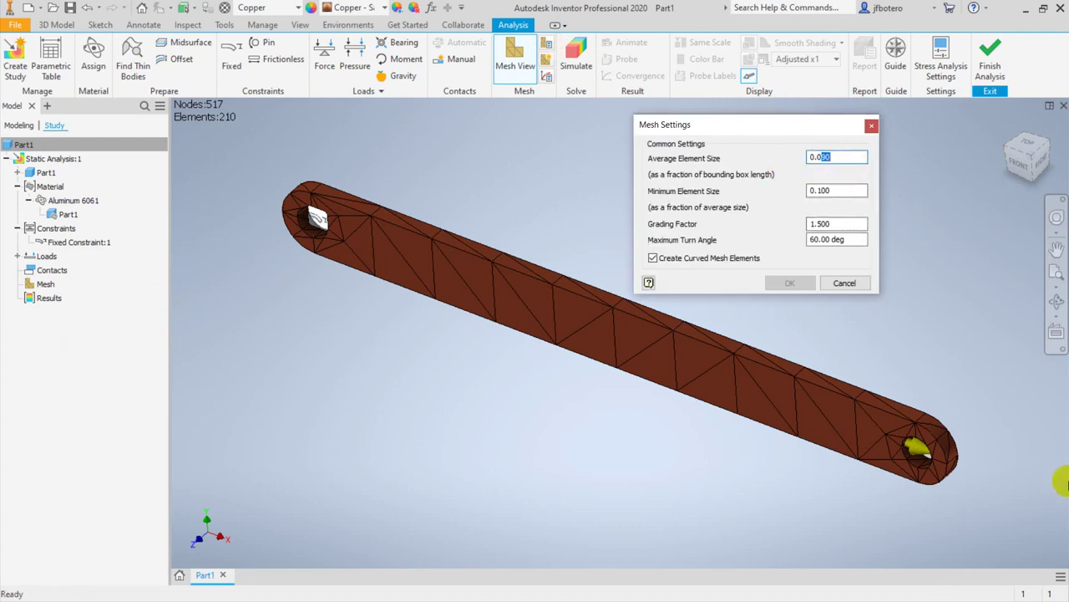
text(50)
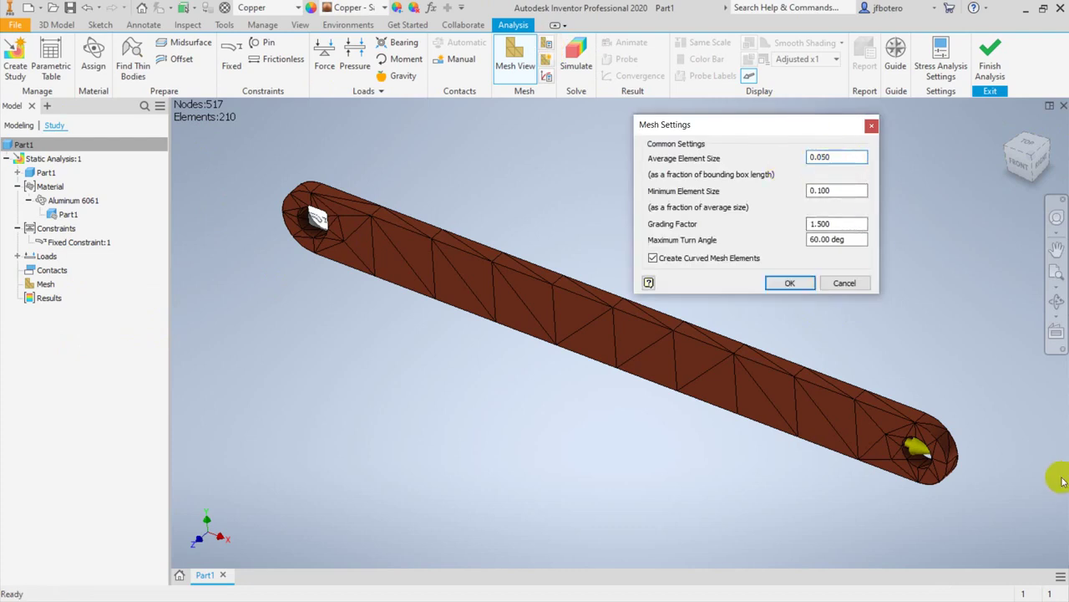
click(790, 282)
right_click(40, 284)
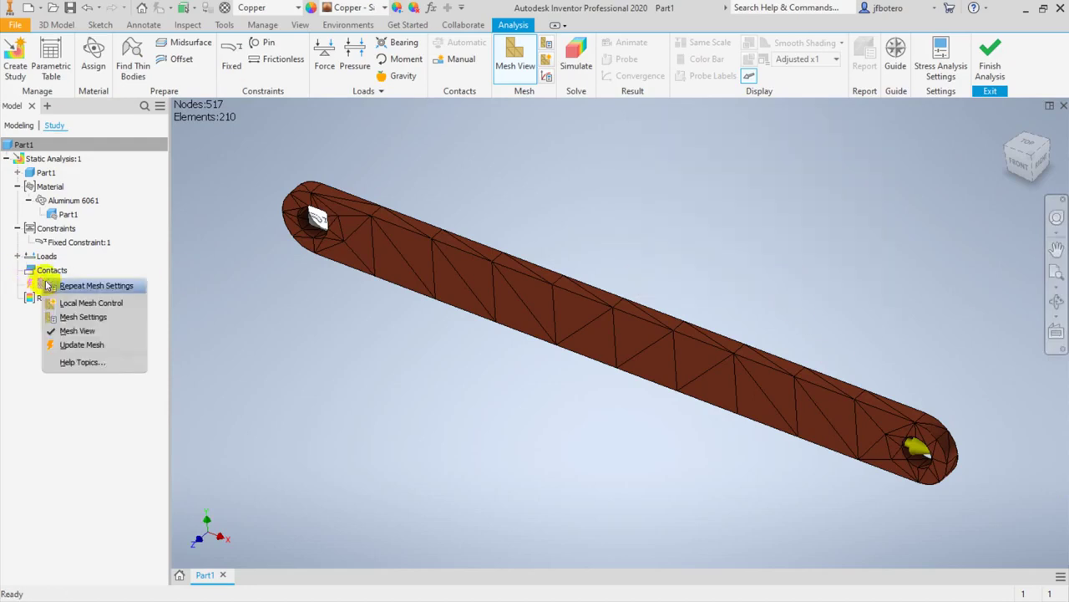
click(96, 345)
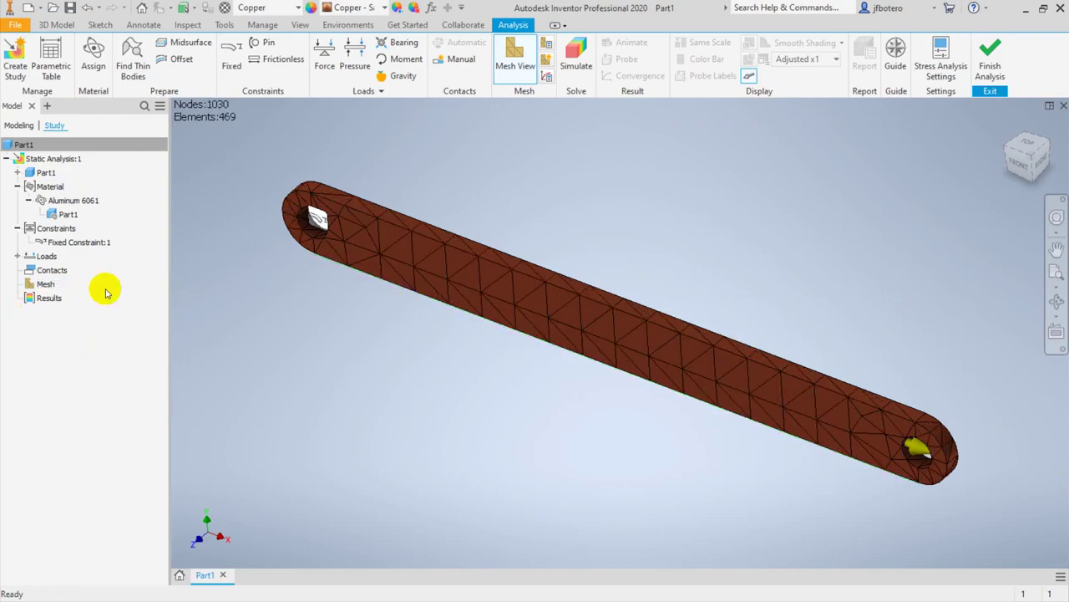
Step: Change the mesh's average element size to 0.045 and update the mesh on the link
click(547, 42)
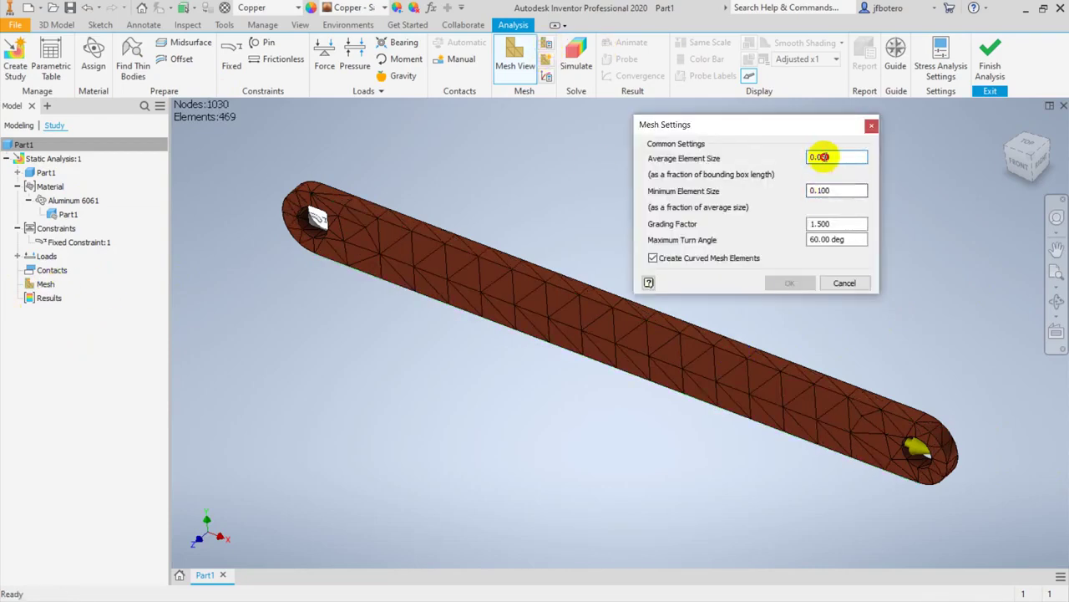
drag(820, 157, 843, 155)
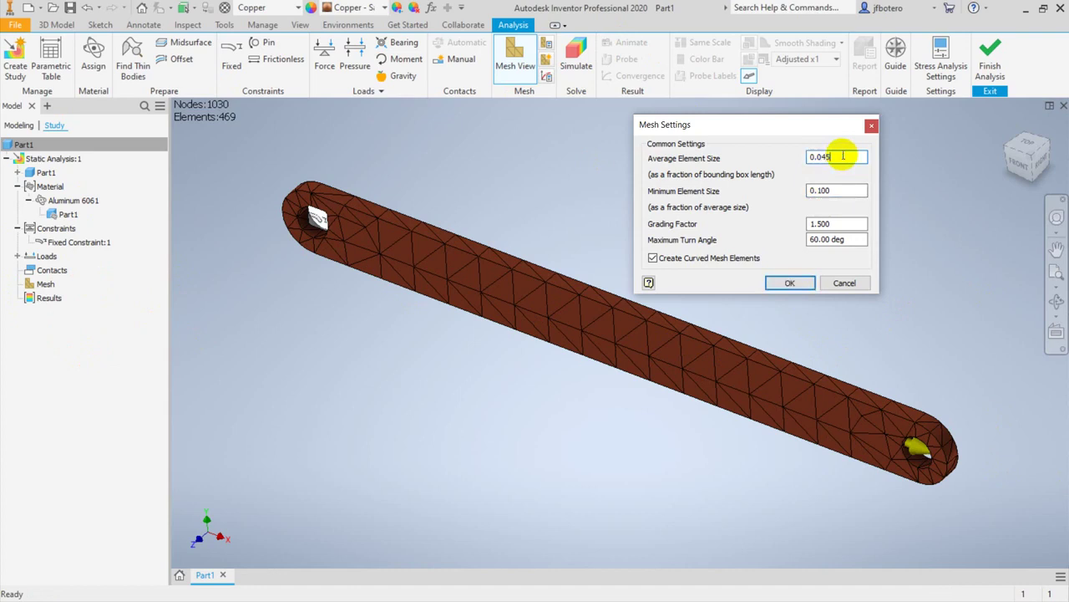
click(770, 282)
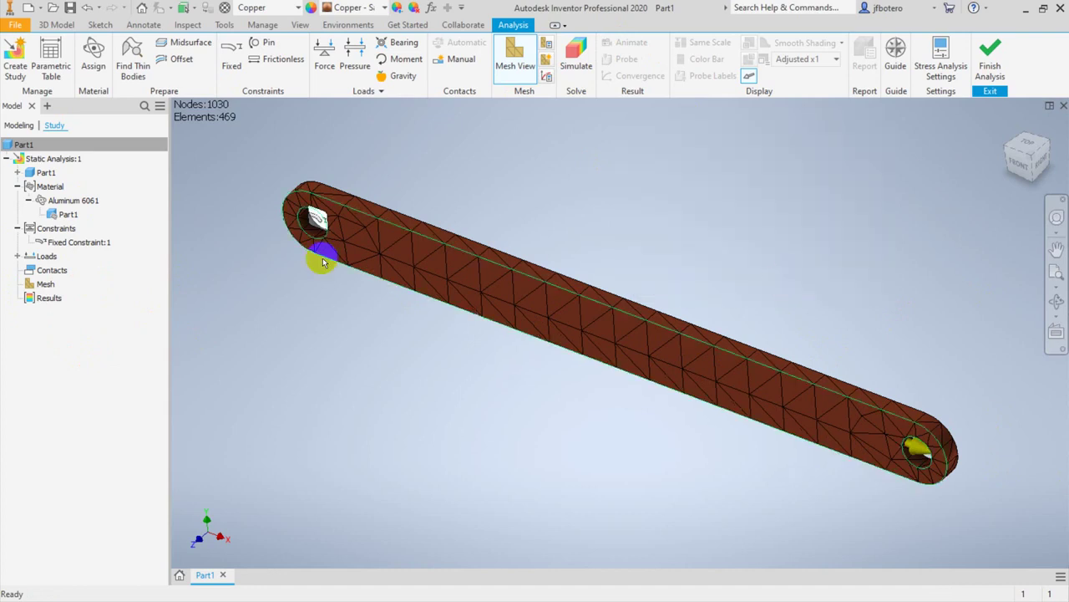
right_click(52, 284)
click(117, 349)
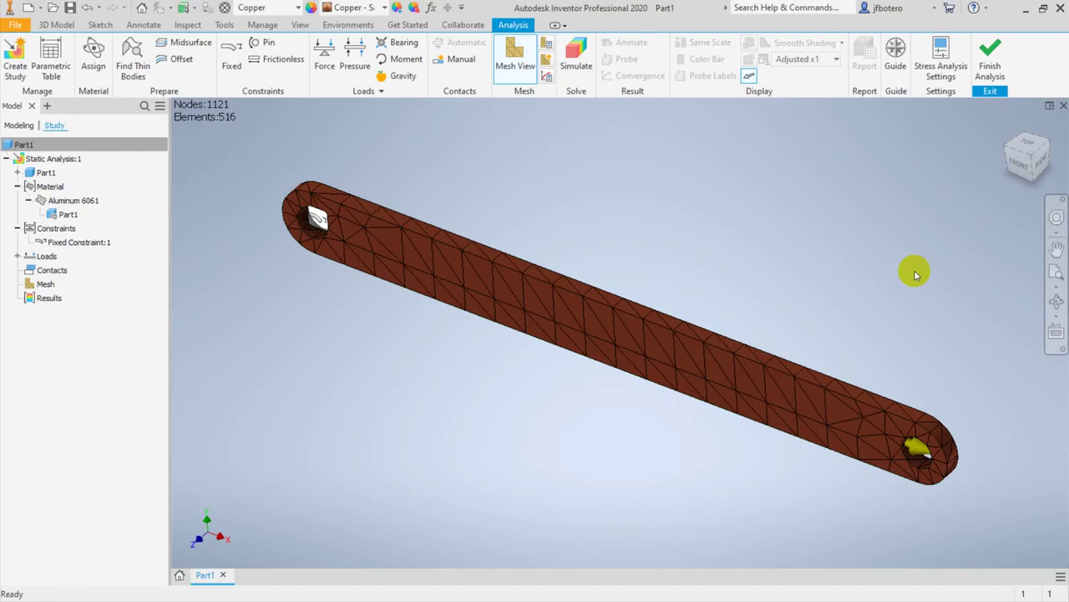
Step: Set the mesh's average element size to 0.035, re-enter its minimum element size, and update the link's mesh
right_click(46, 286)
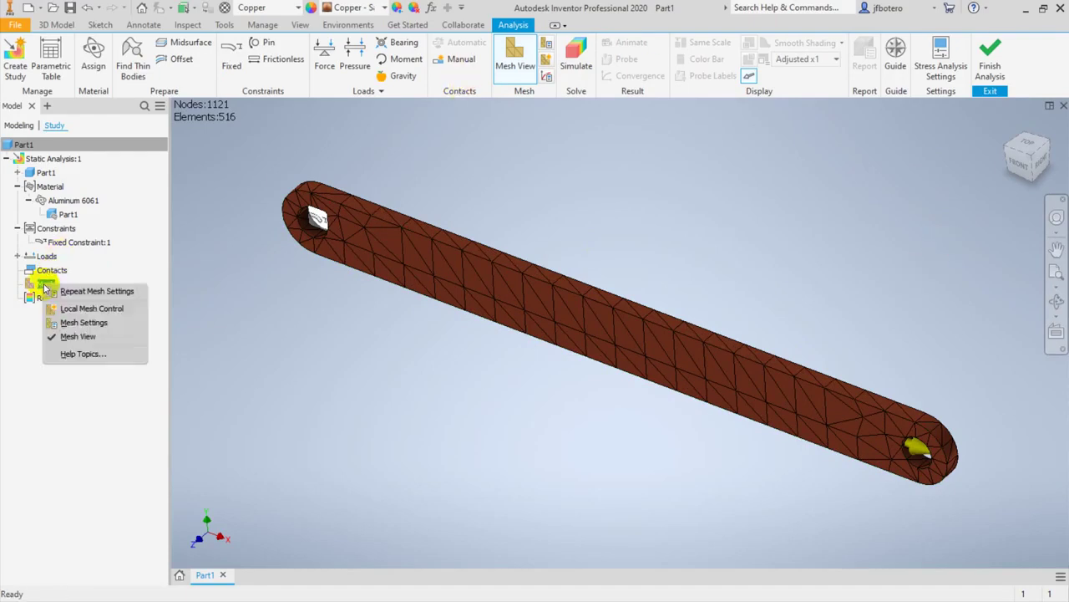
click(106, 291)
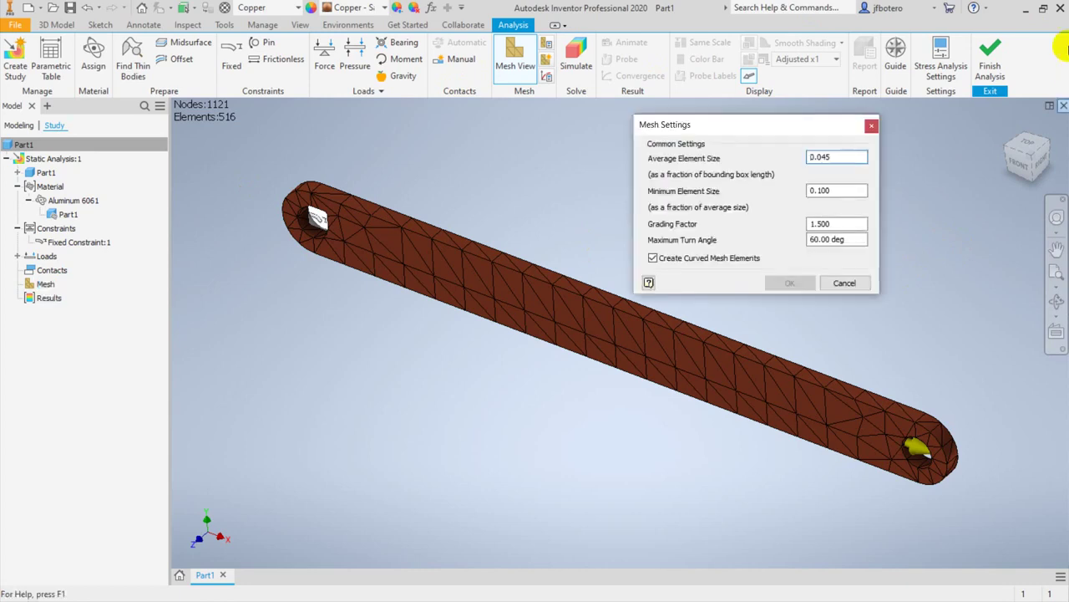
drag(819, 157, 833, 158)
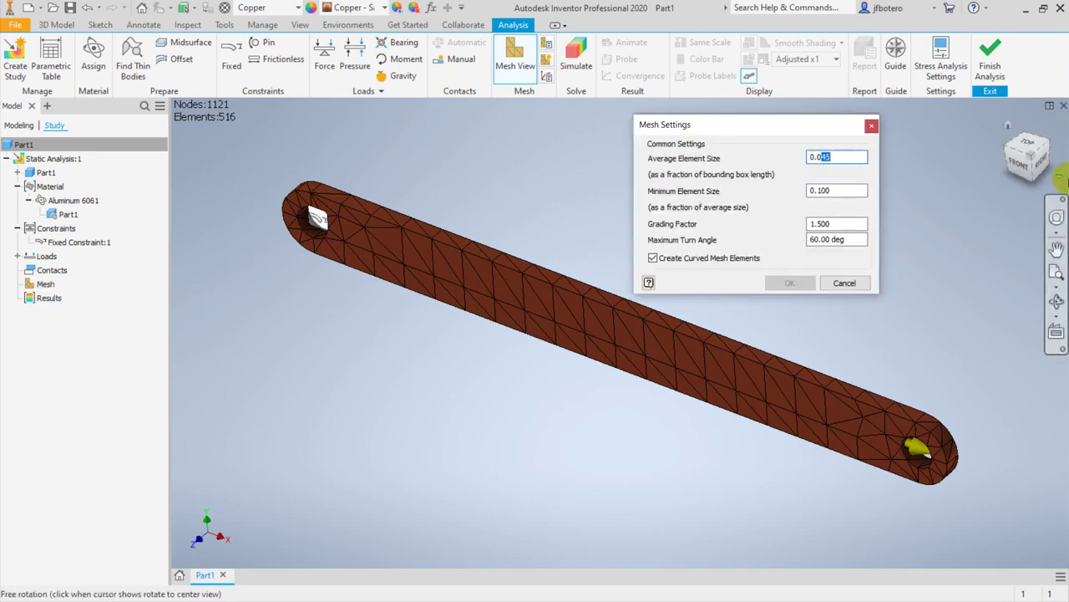
text(35)
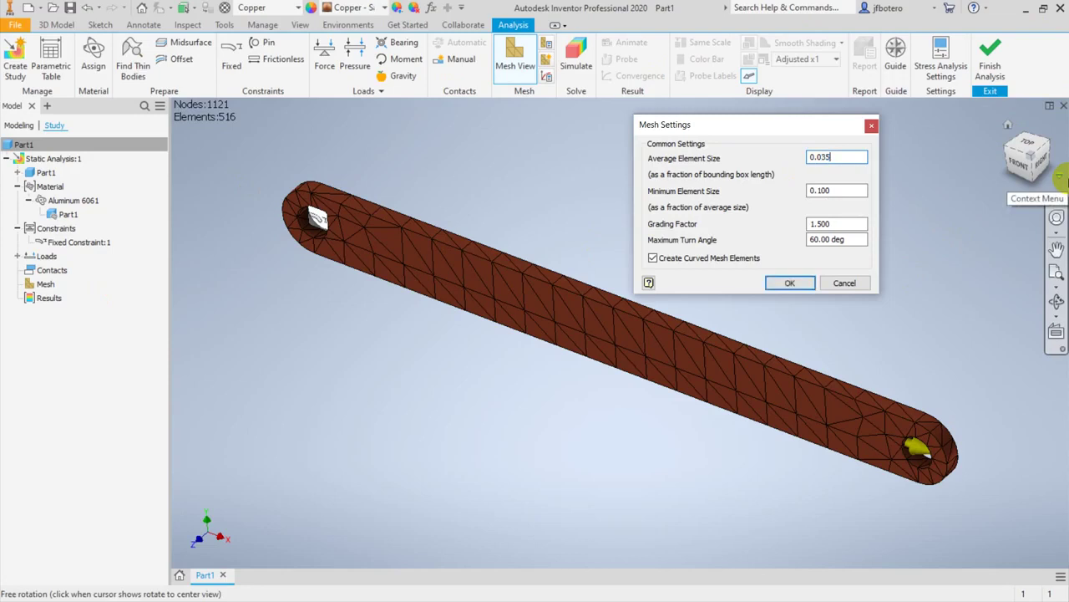
double_click(819, 190)
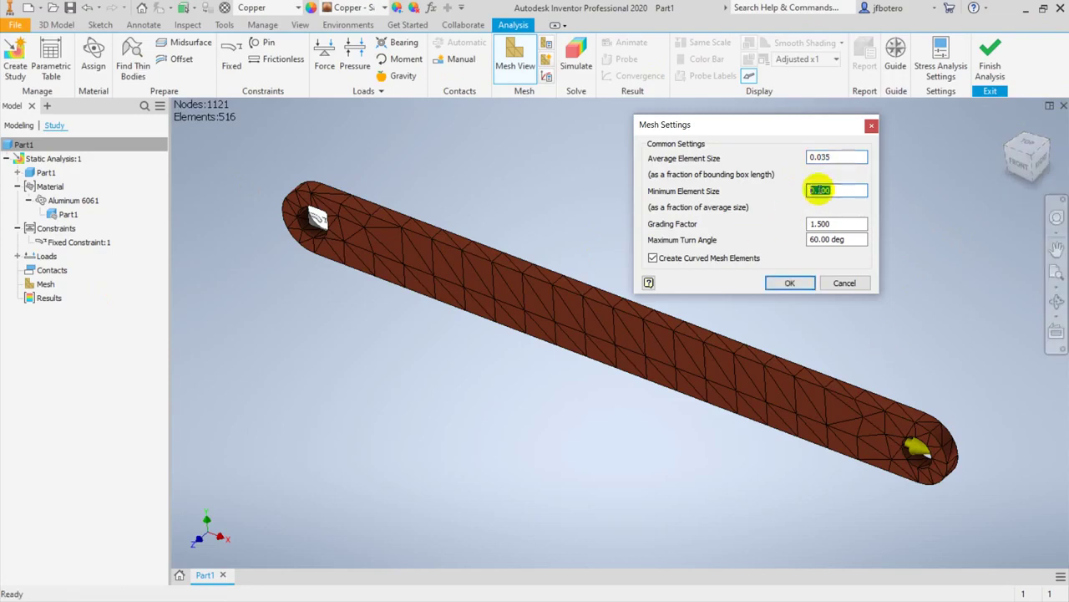
drag(821, 190, 852, 189)
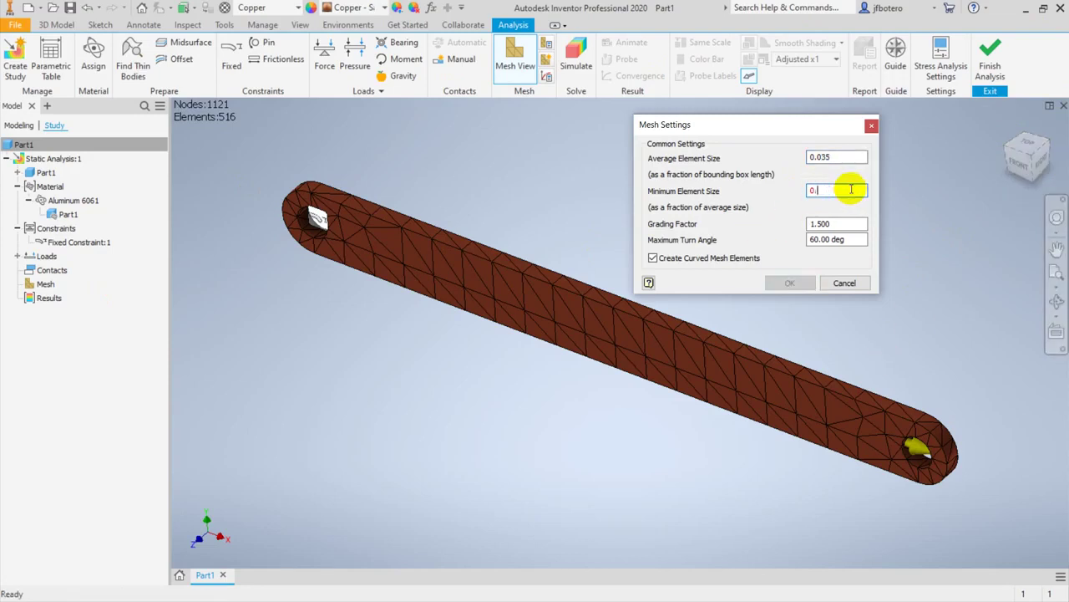
click(777, 283)
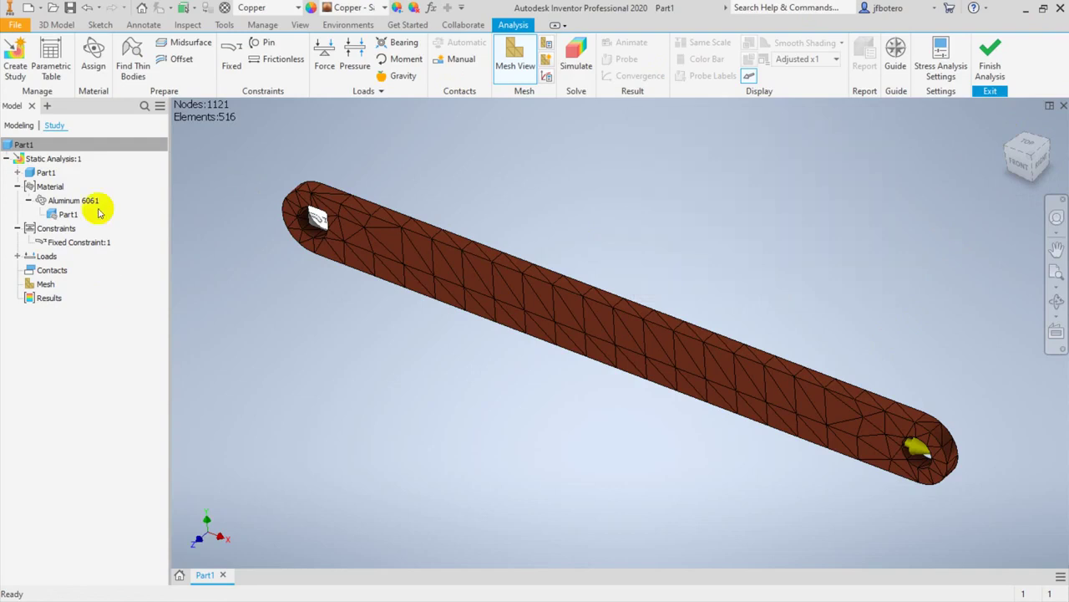
right_click(28, 285)
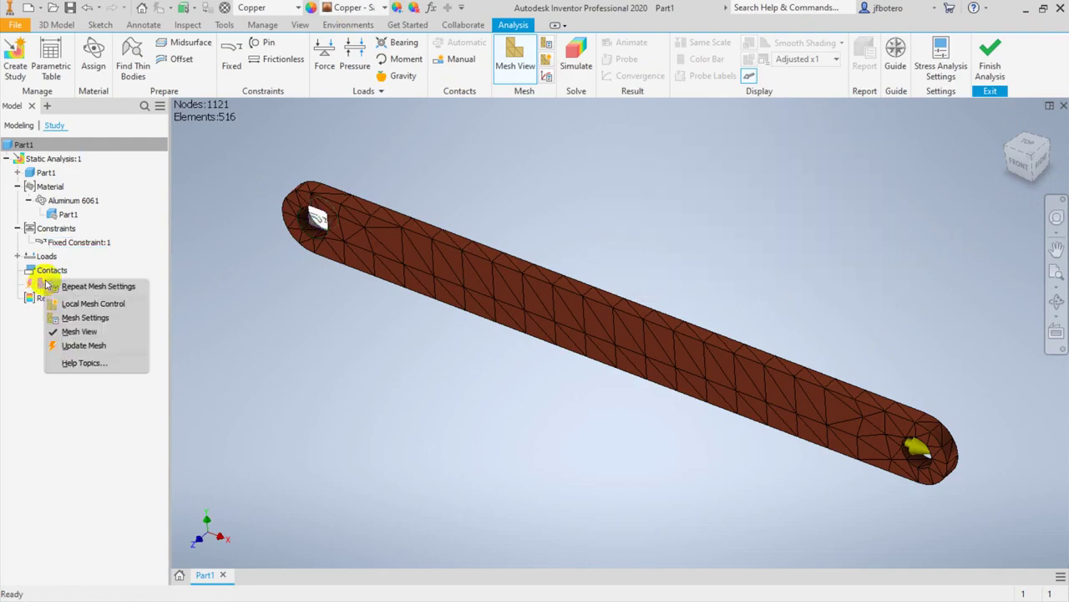
click(102, 350)
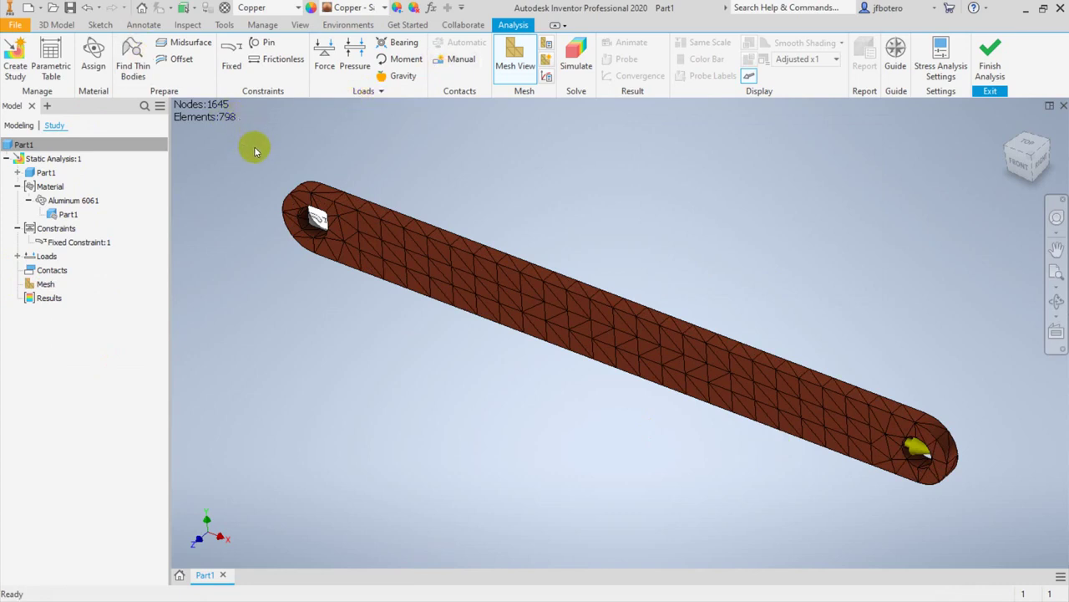
Step: Run the static stress simulation on the link using the current configuration
click(769, 375)
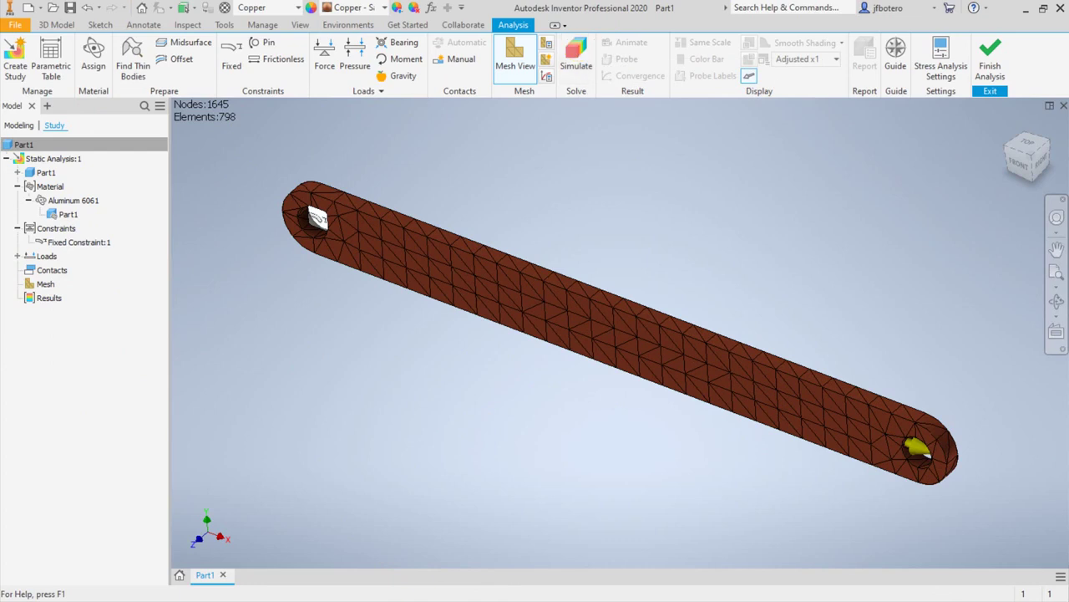
drag(412, 242, 780, 130)
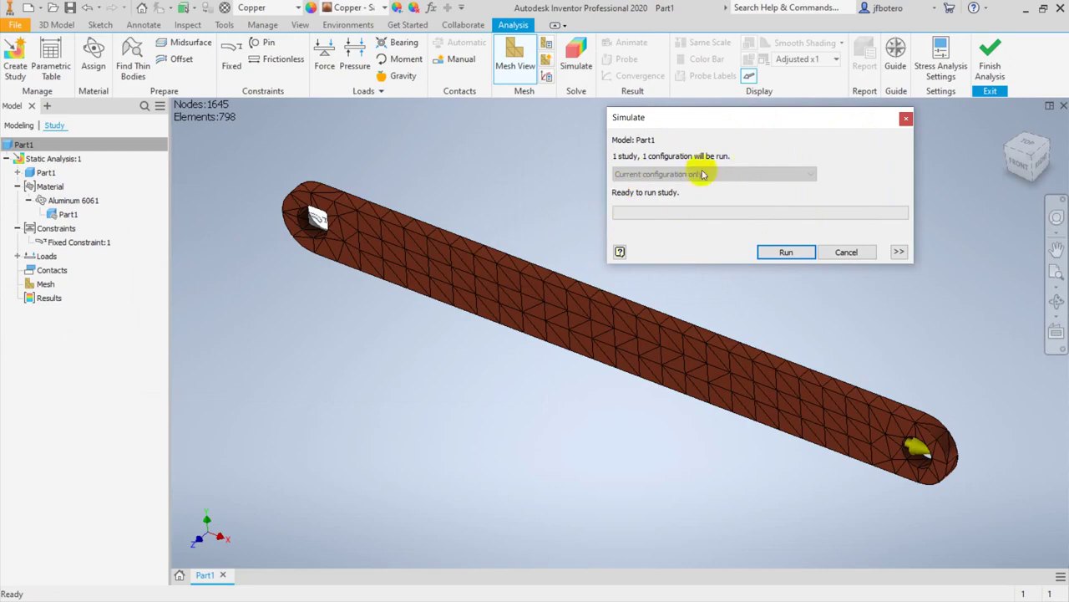
mouse_move(328, 192)
mouse_down()
mouse_move(327, 231)
mouse_move(343, 213)
mouse_move(298, 179)
mouse_up()
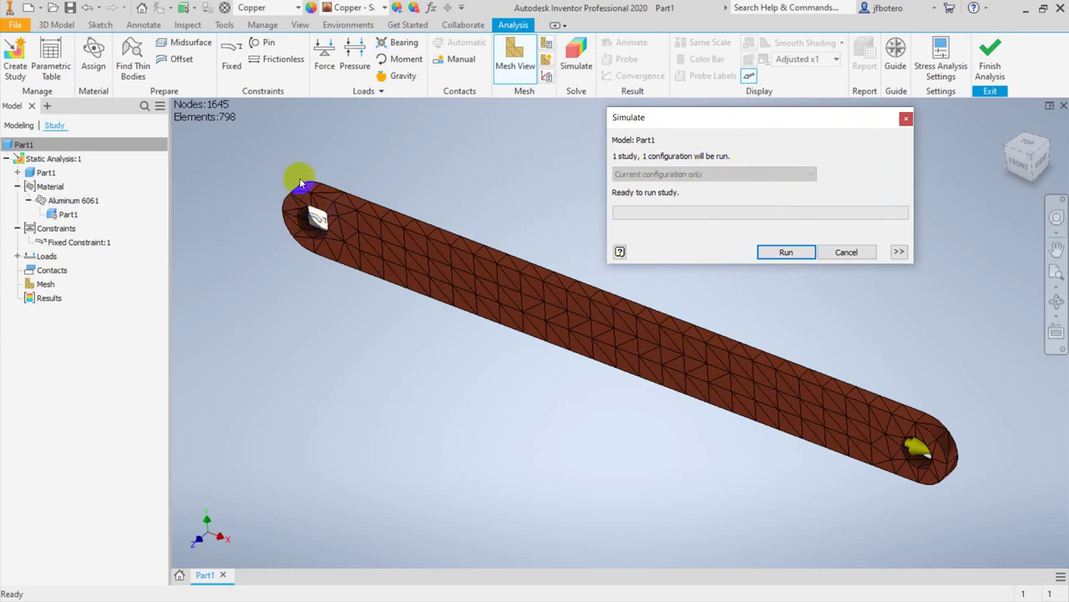
click(370, 223)
click(930, 478)
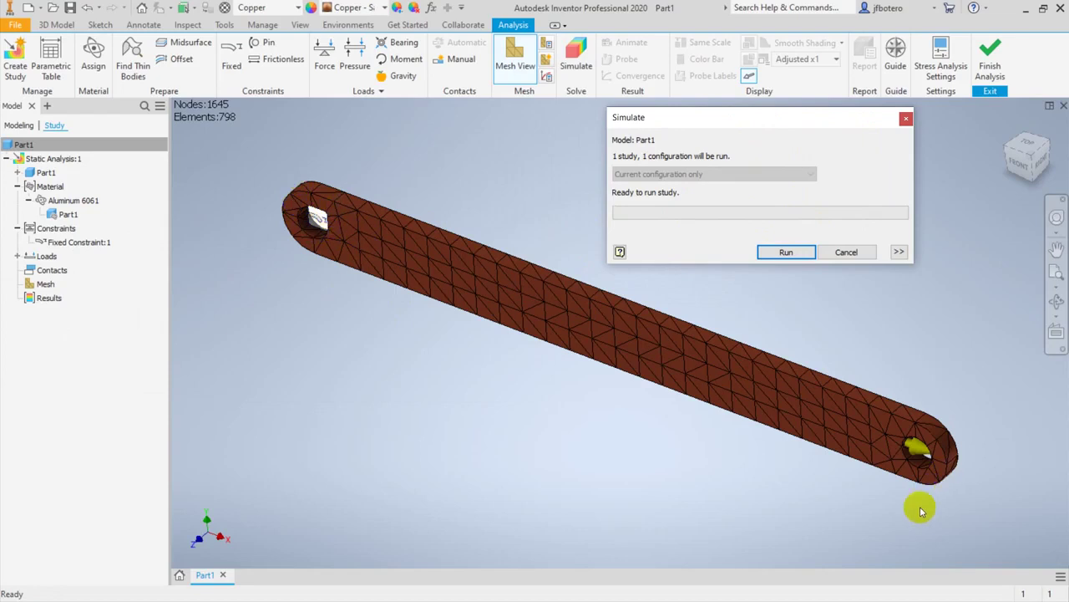
click(798, 252)
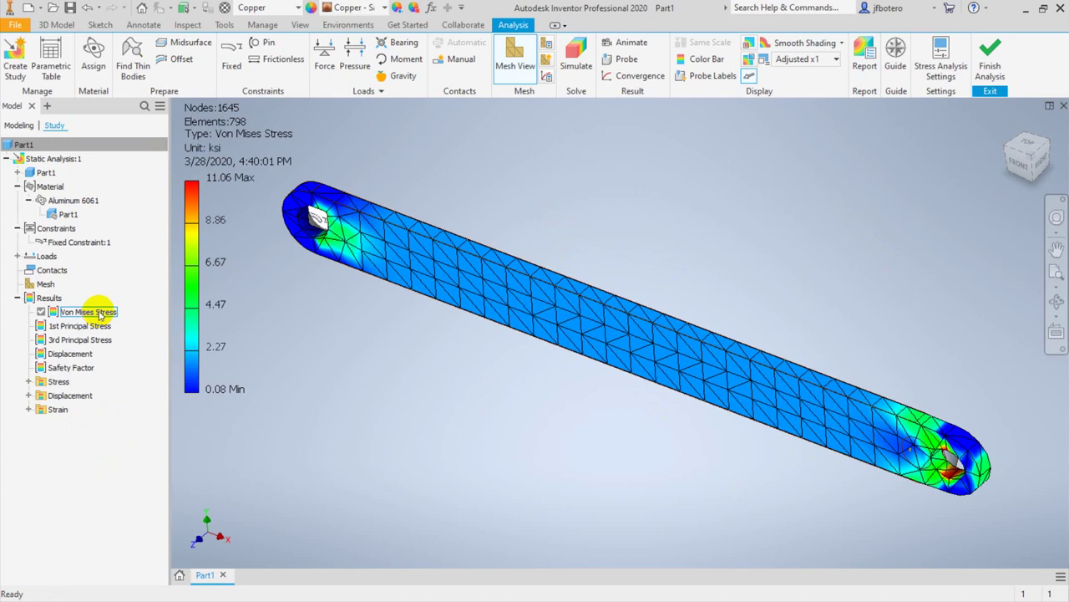
Step: Animate the link's Von Mises stress results with the original shape shown, and close the animation
click(477, 294)
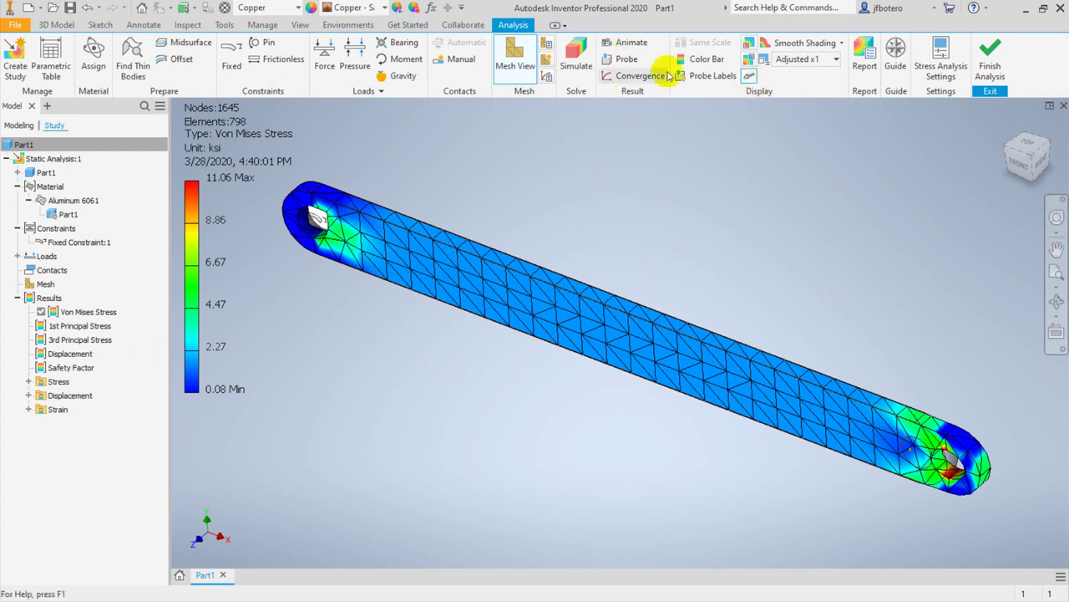
click(633, 42)
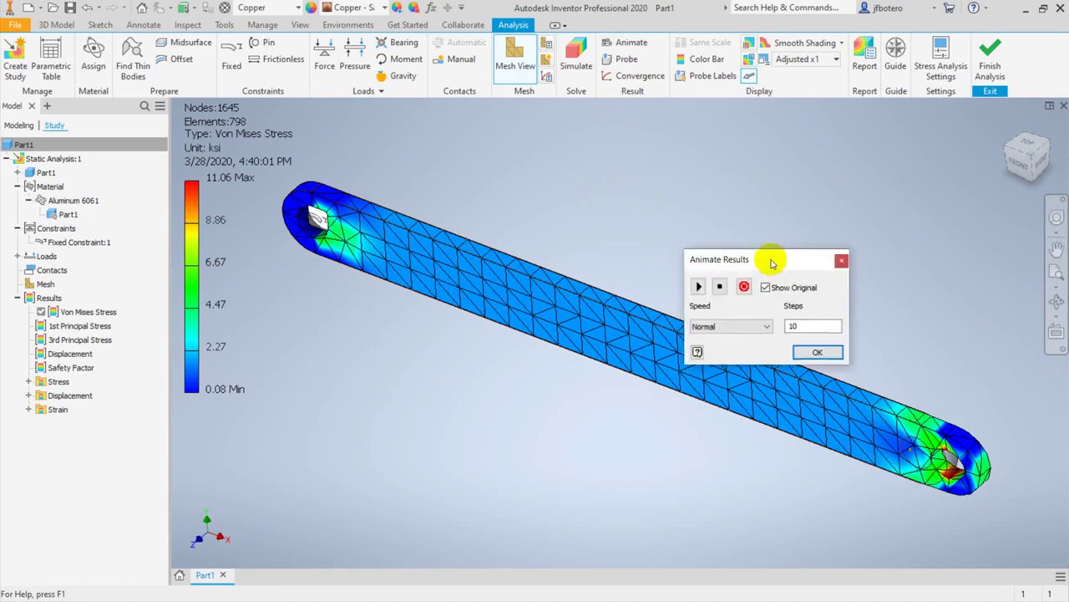
drag(776, 260, 812, 148)
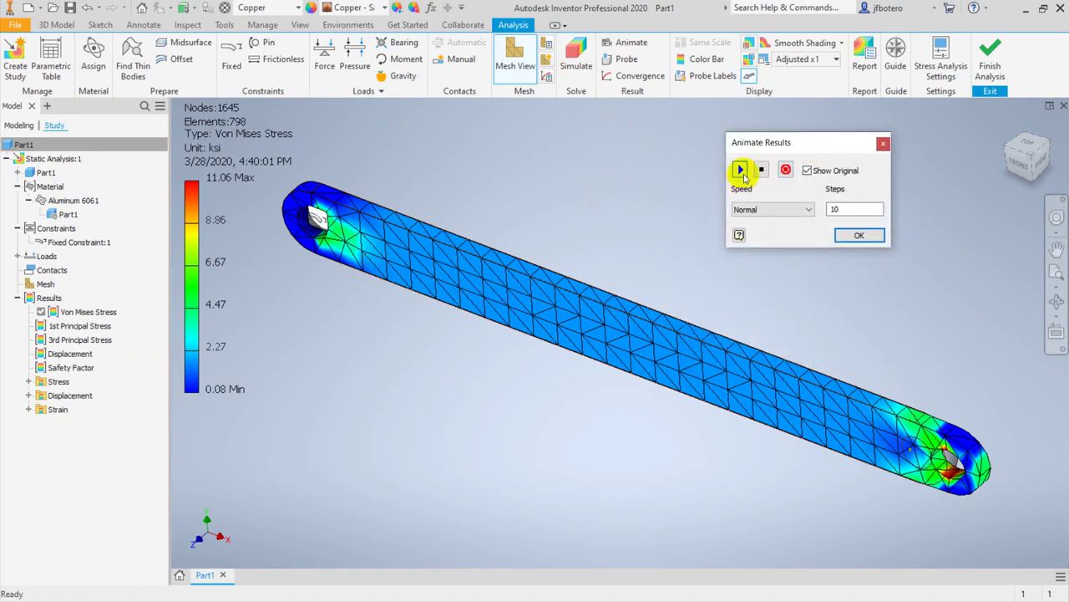
click(741, 170)
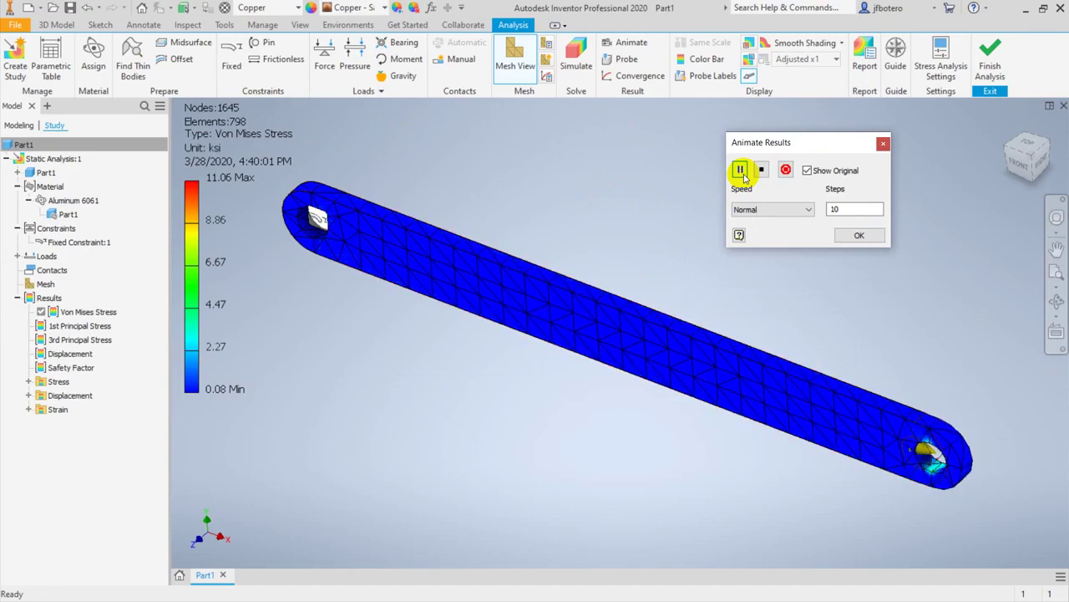
click(885, 144)
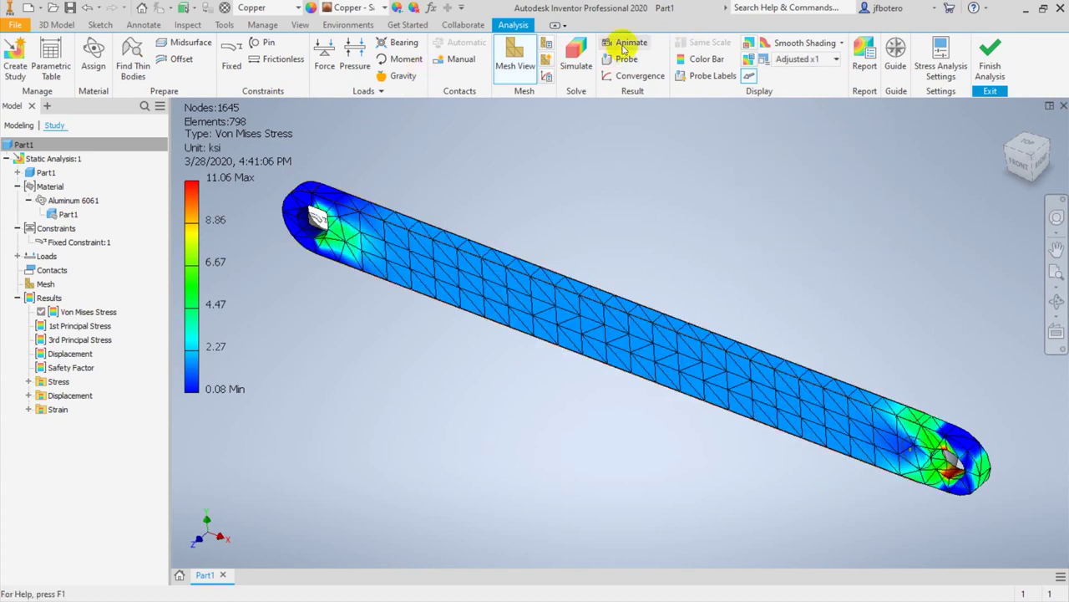
Step: Replay the stress animation while switching the original shape's display off and back on, and close it
click(623, 49)
click(739, 170)
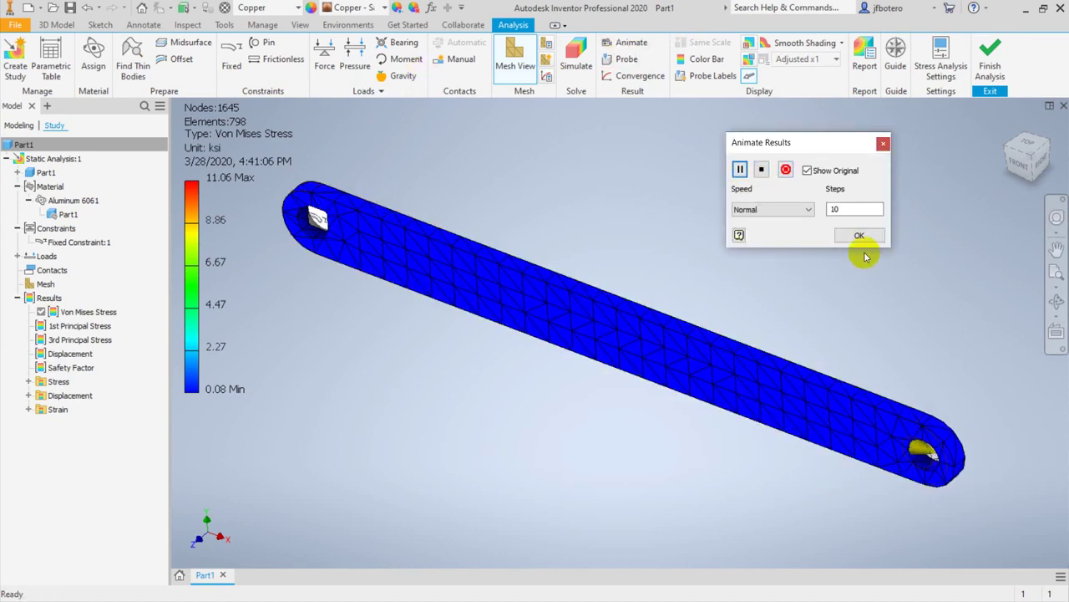
click(826, 170)
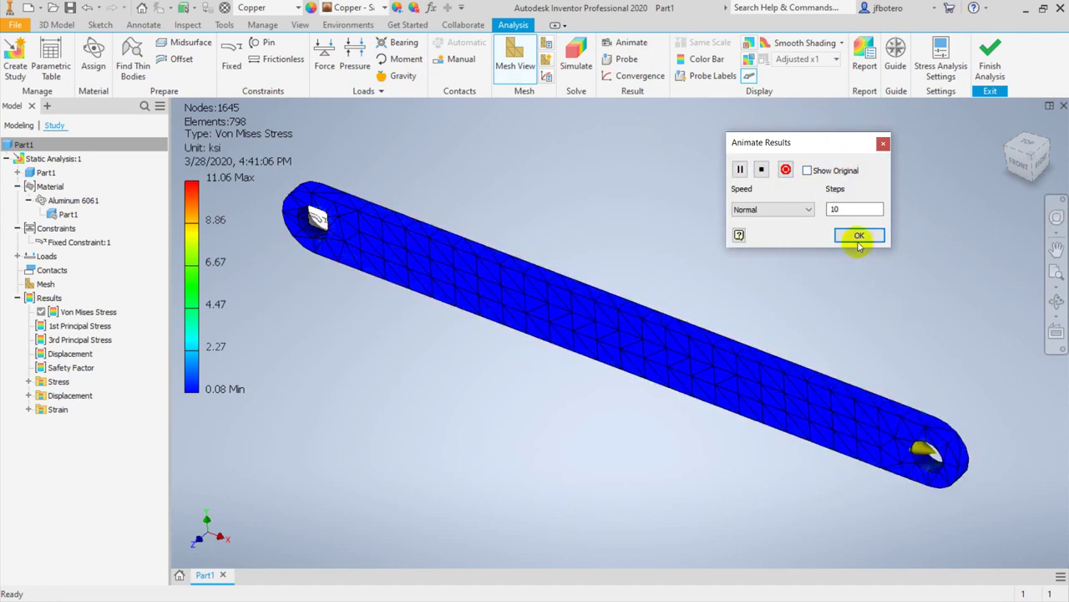
click(840, 172)
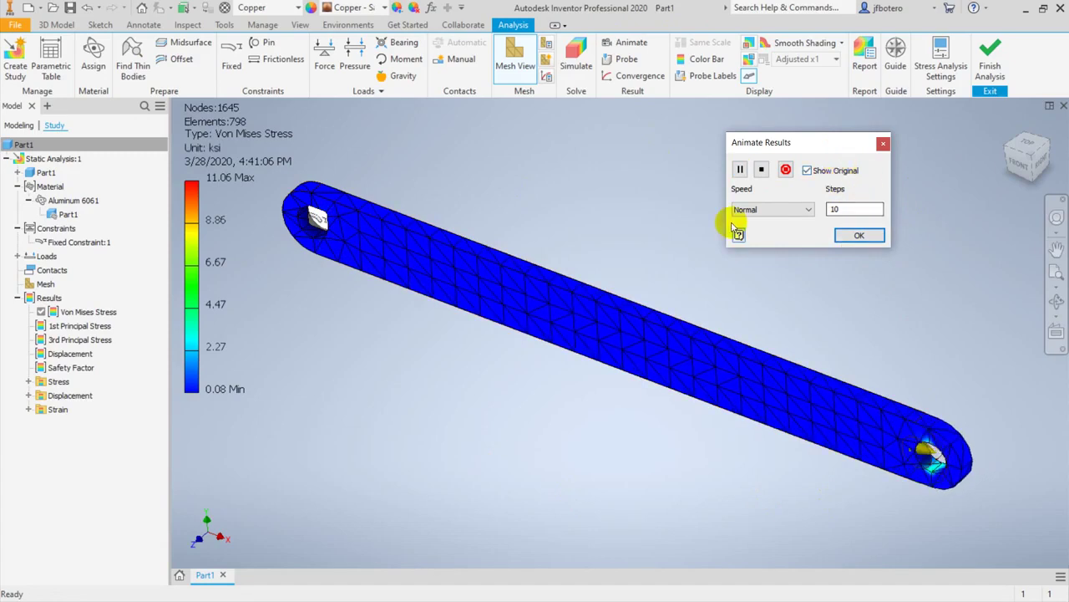
click(883, 144)
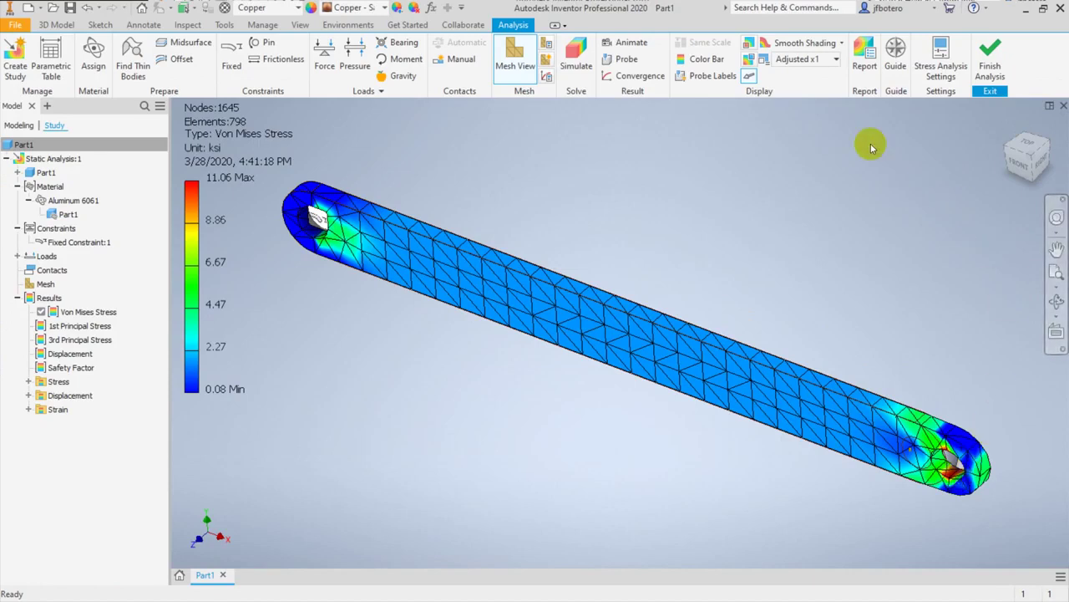
Step: Probe the Von Mises stress at five points around the middle of the link and finish probing
click(628, 60)
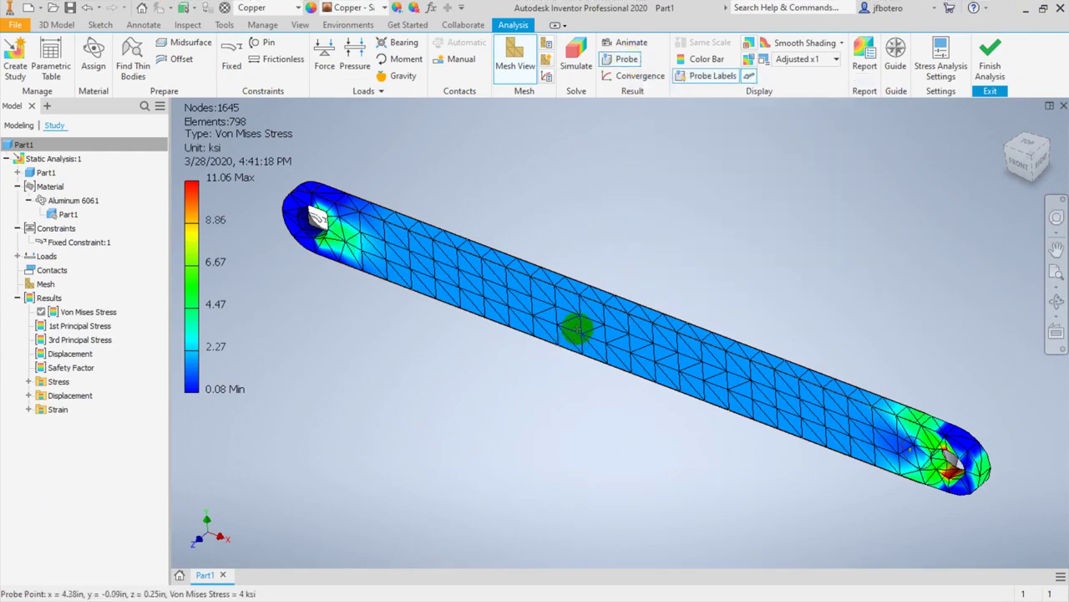
click(581, 336)
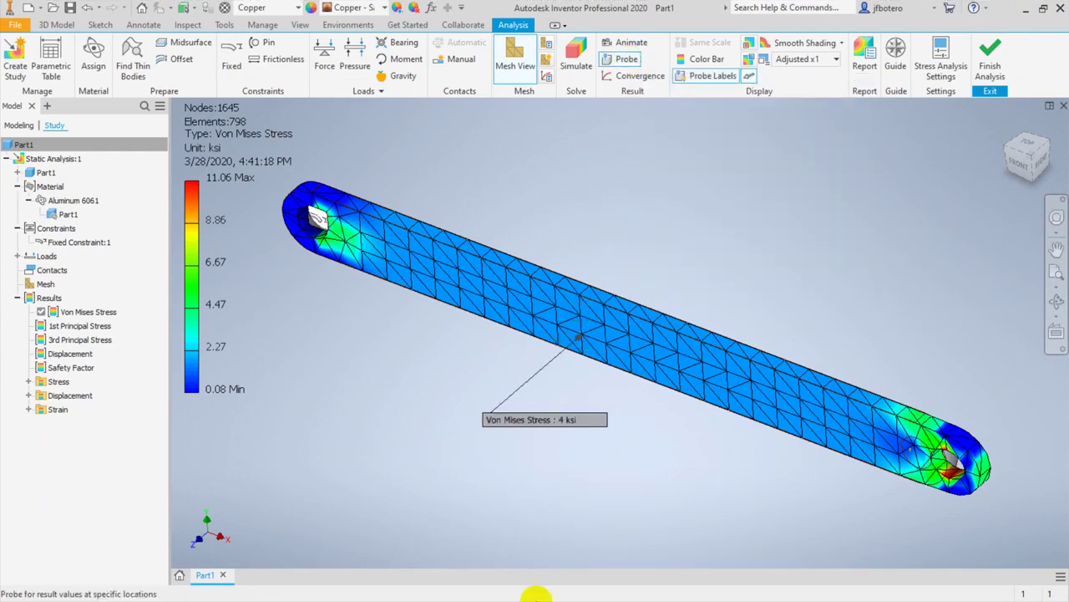
click(626, 334)
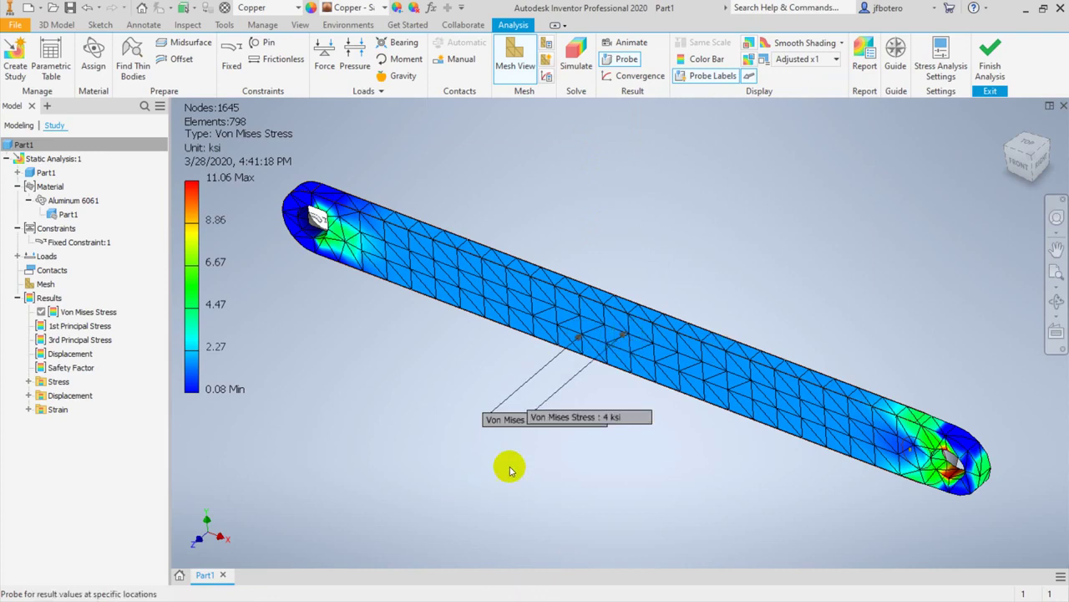
click(647, 363)
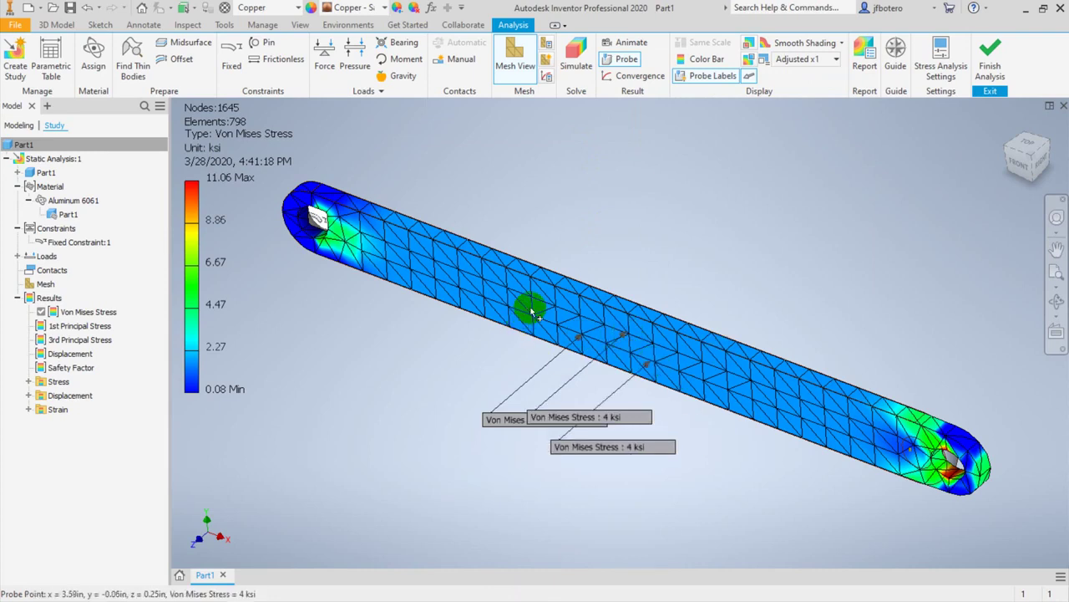
click(529, 314)
click(526, 299)
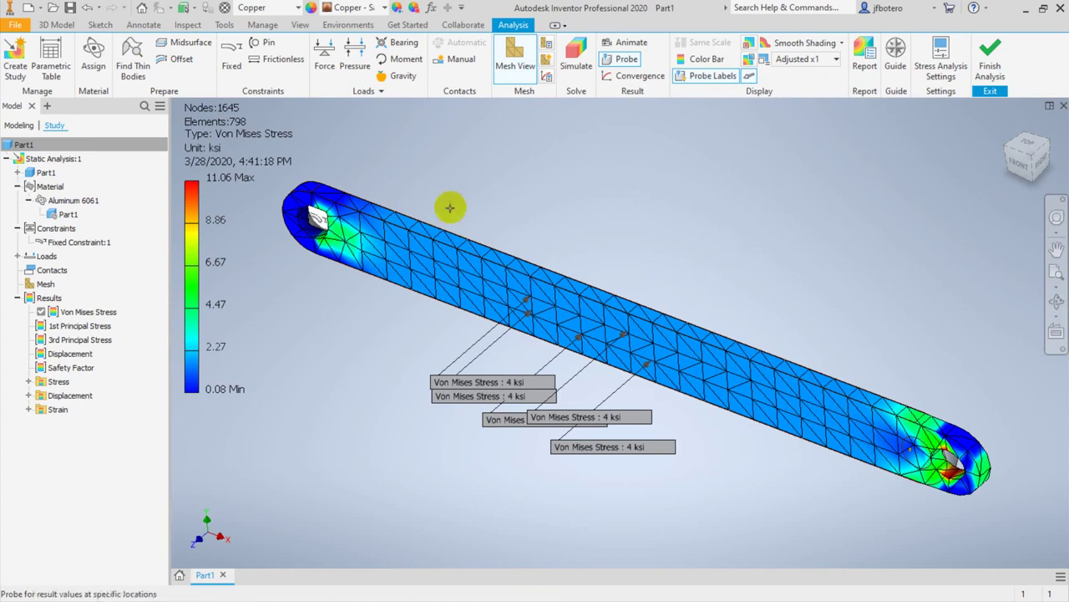
click(501, 291)
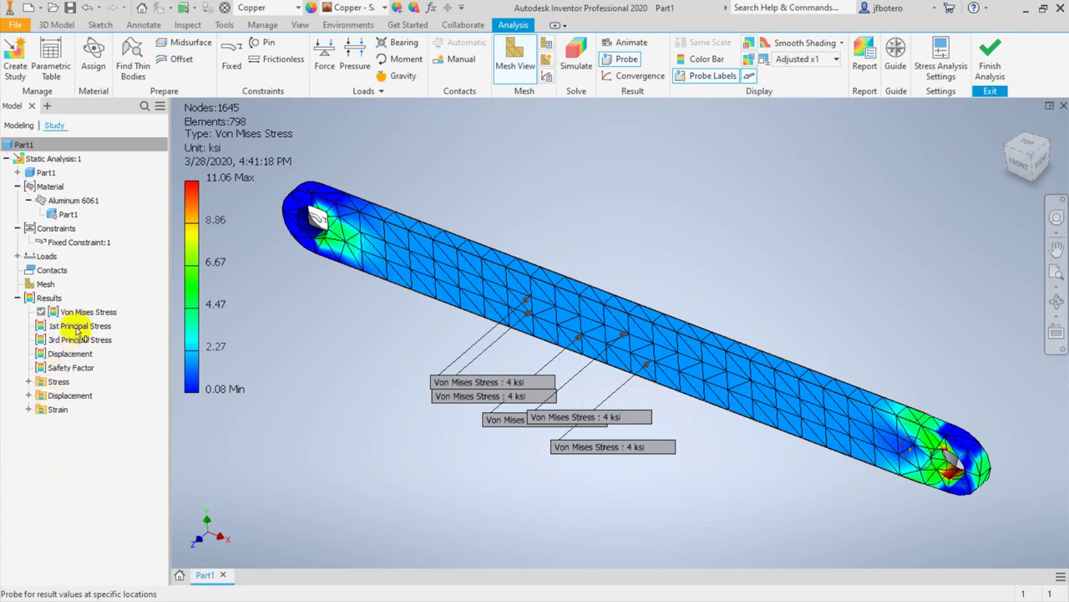
right_click(319, 310)
click(351, 318)
Step: Display the link's 1st Principal Stress plot, followed by its 3rd Principal Stress plot
click(63, 326)
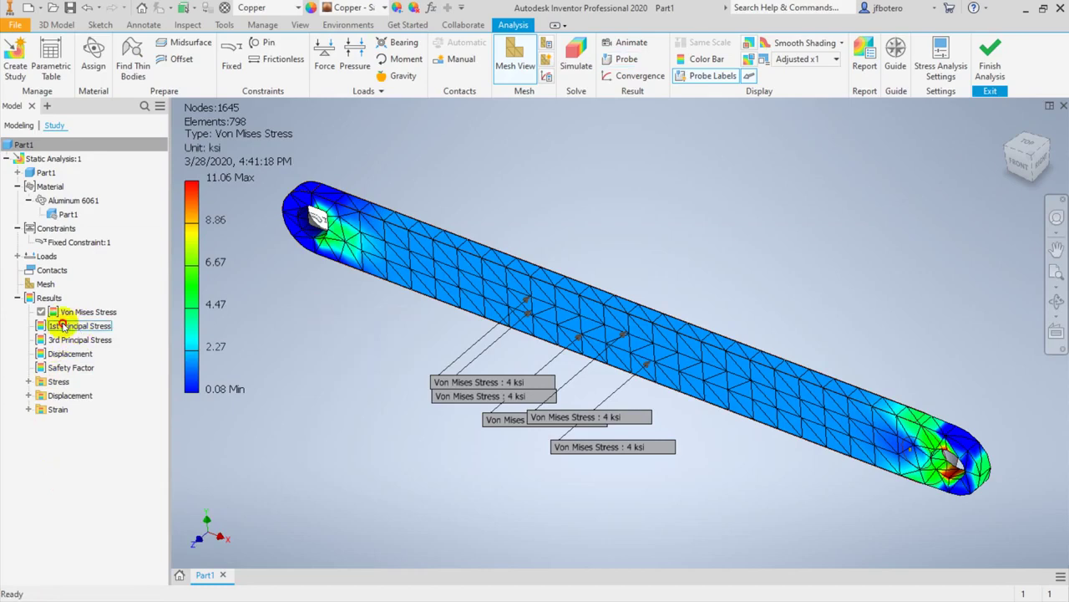
double_click(62, 326)
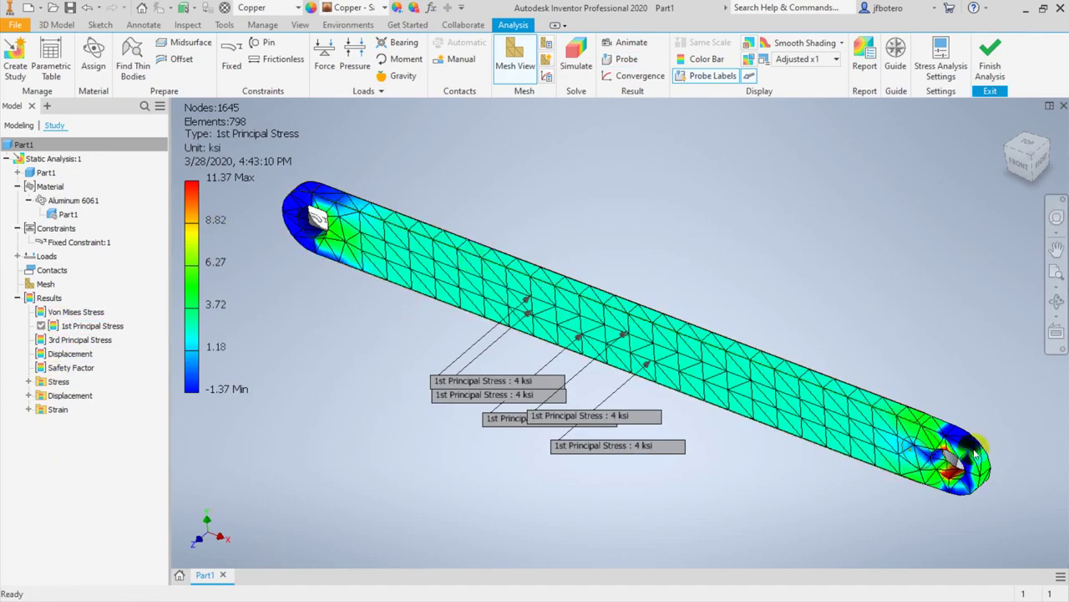
click(96, 338)
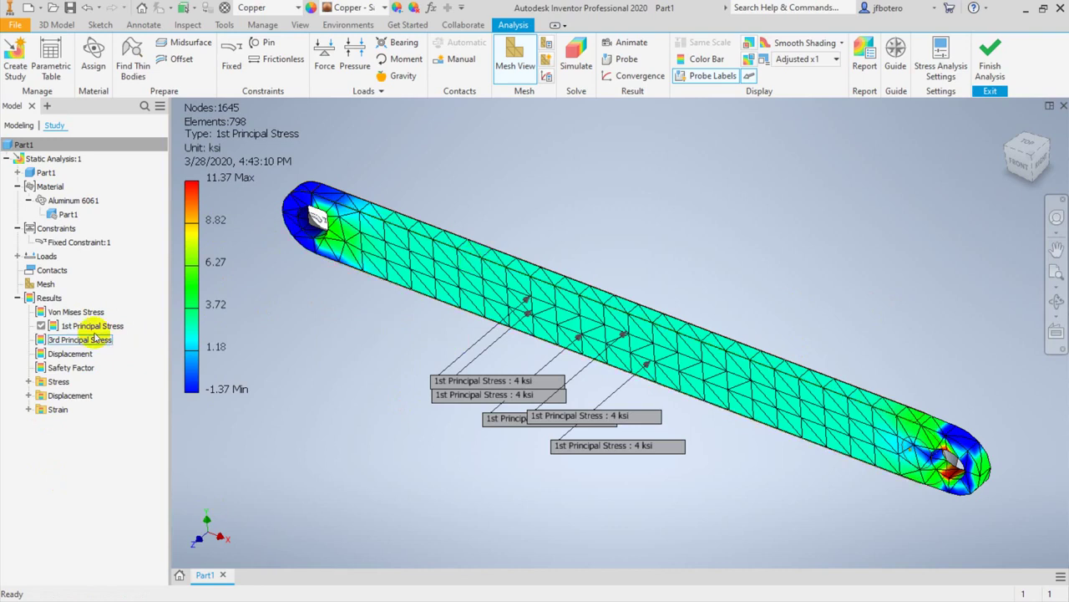
double_click(97, 339)
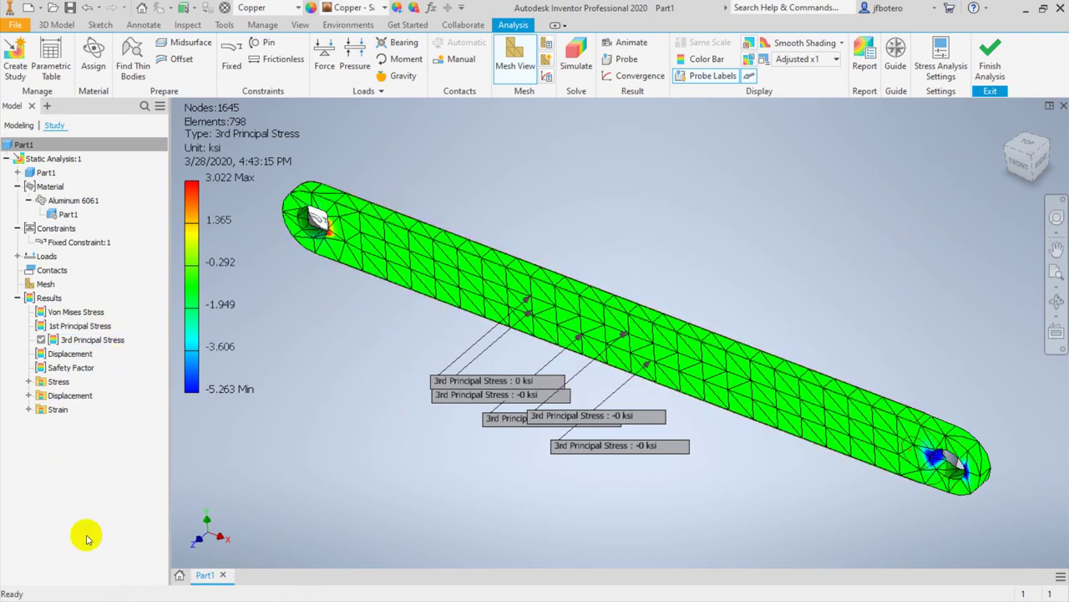
Step: Display the Displacement result plot on the link
click(60, 365)
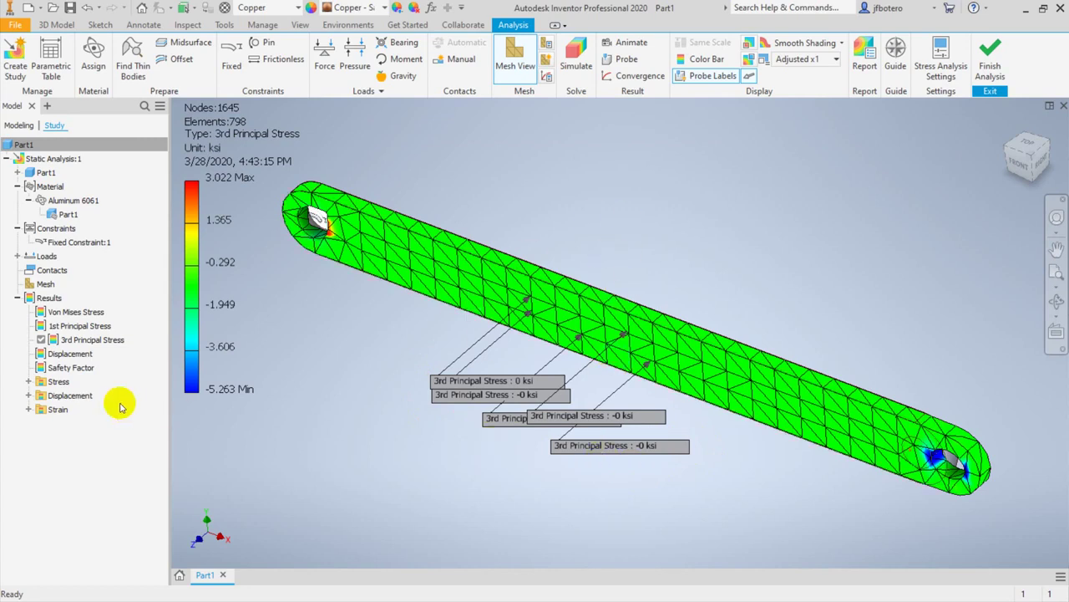
double_click(65, 353)
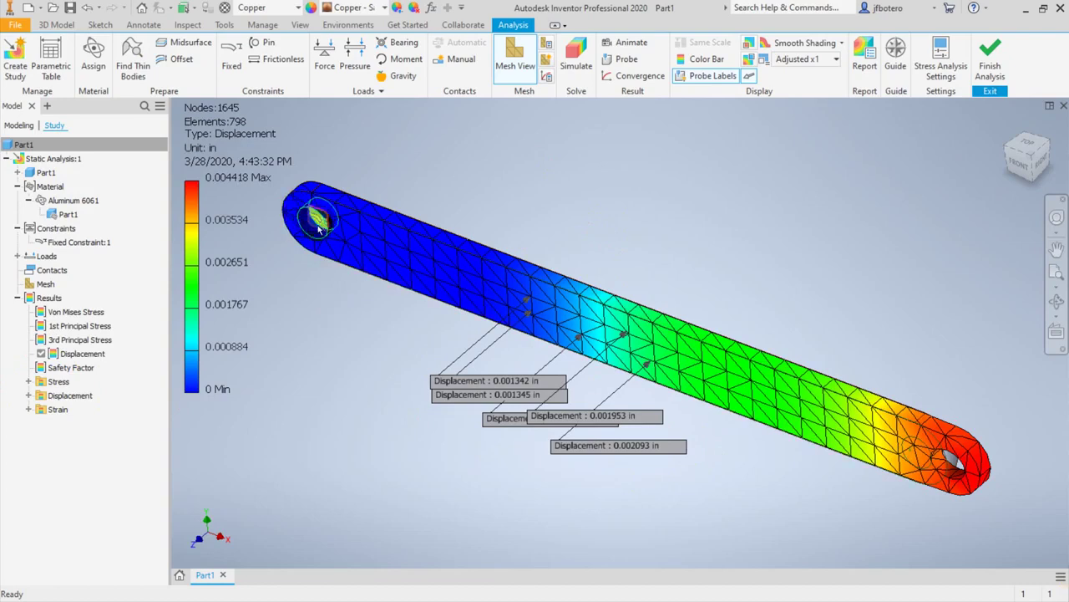
Step: Probe the displacement at one point on the fixed end and one on the loaded end of the link, and finish probing
click(627, 59)
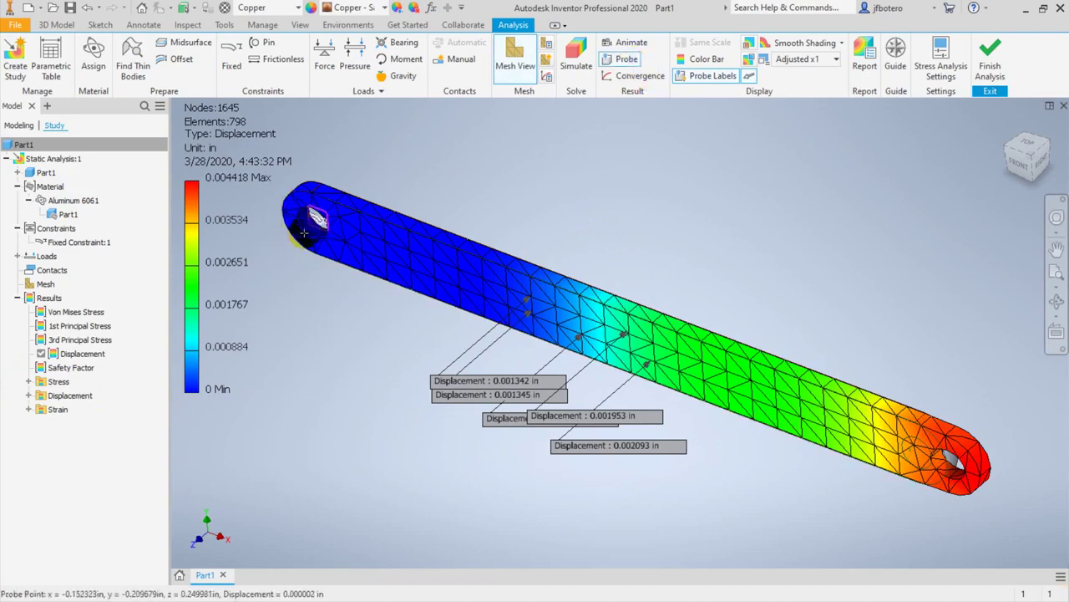
click(310, 236)
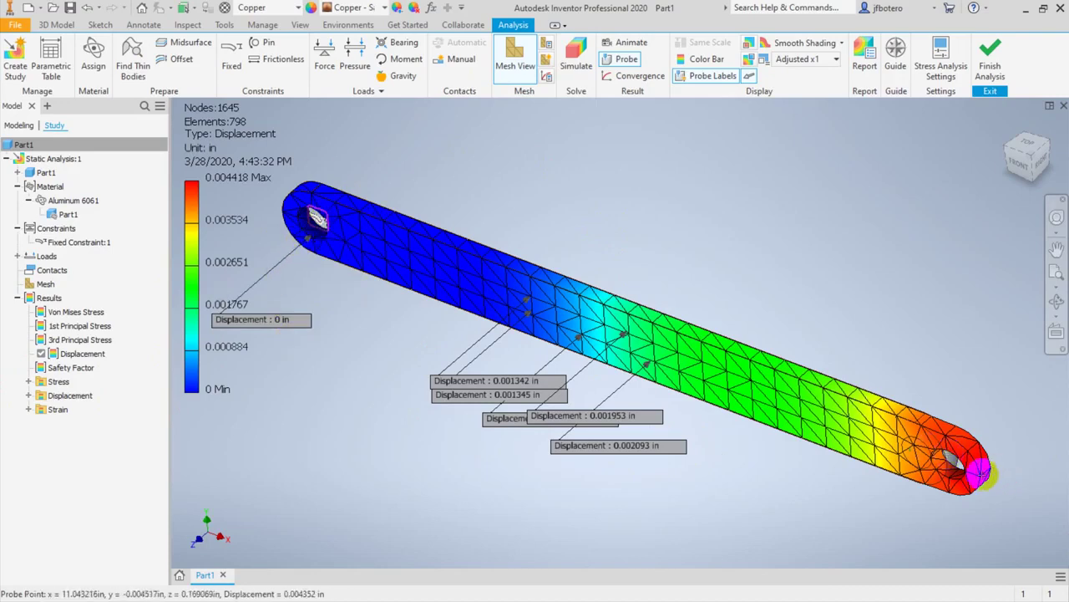
click(978, 477)
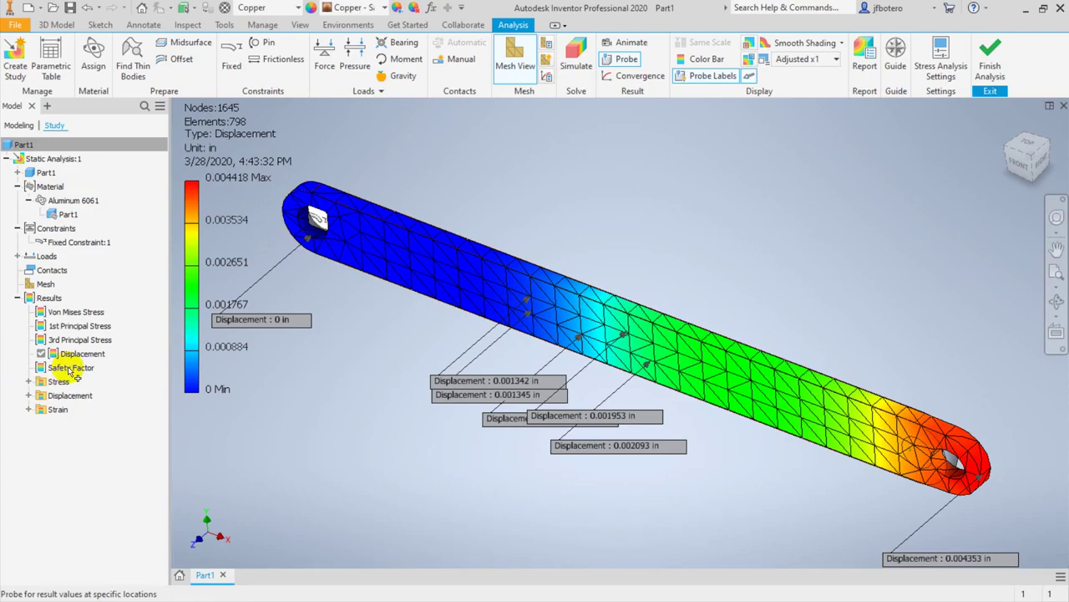
right_click(316, 362)
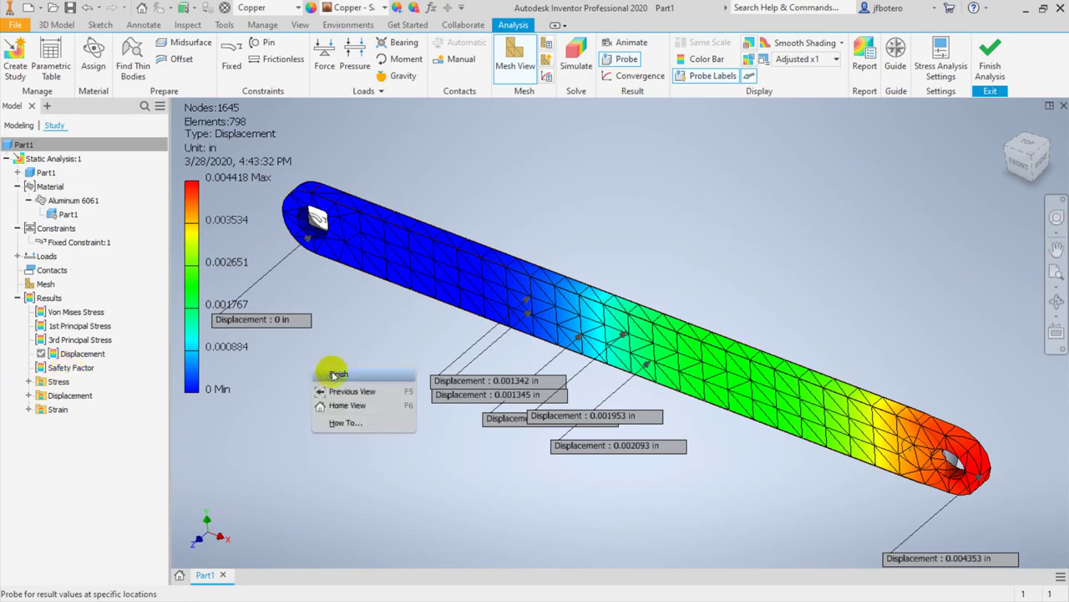
click(334, 373)
Step: Display the Safety Factor plot and examine the areas around both end holes of the link
double_click(83, 372)
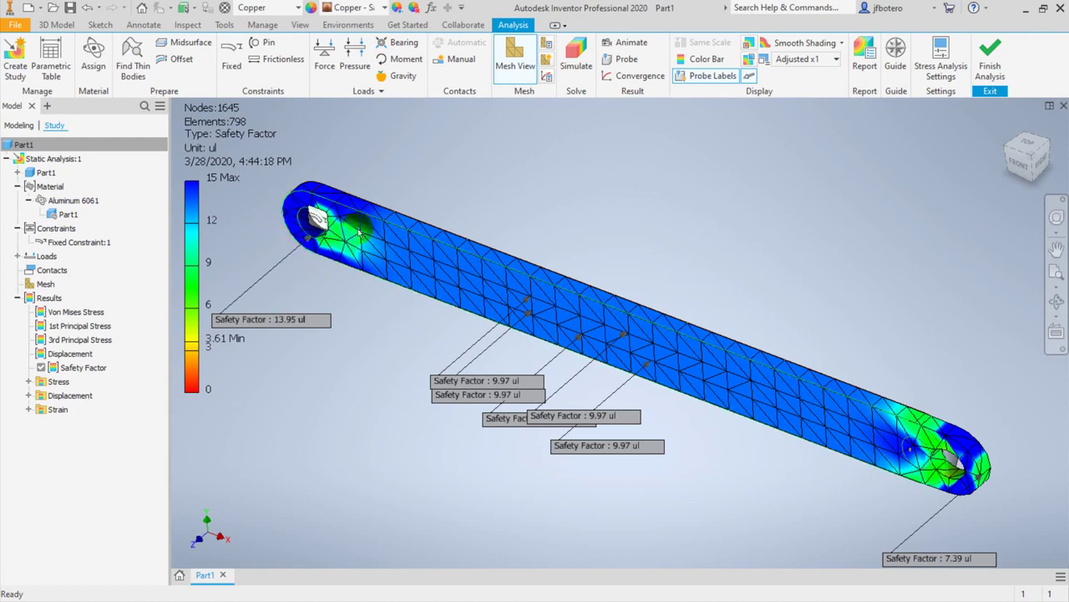
click(297, 197)
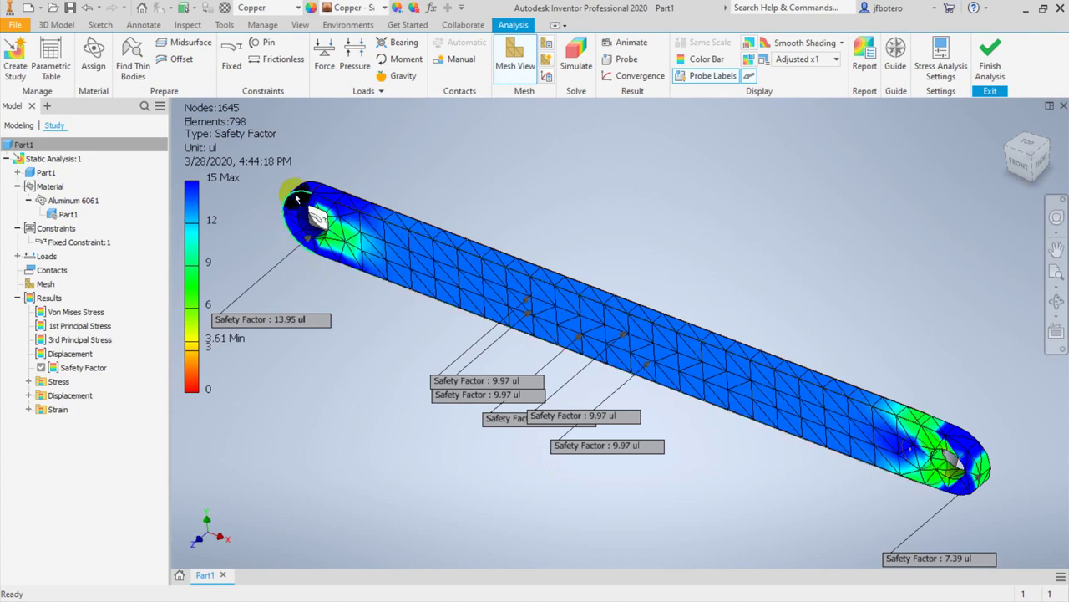
click(297, 237)
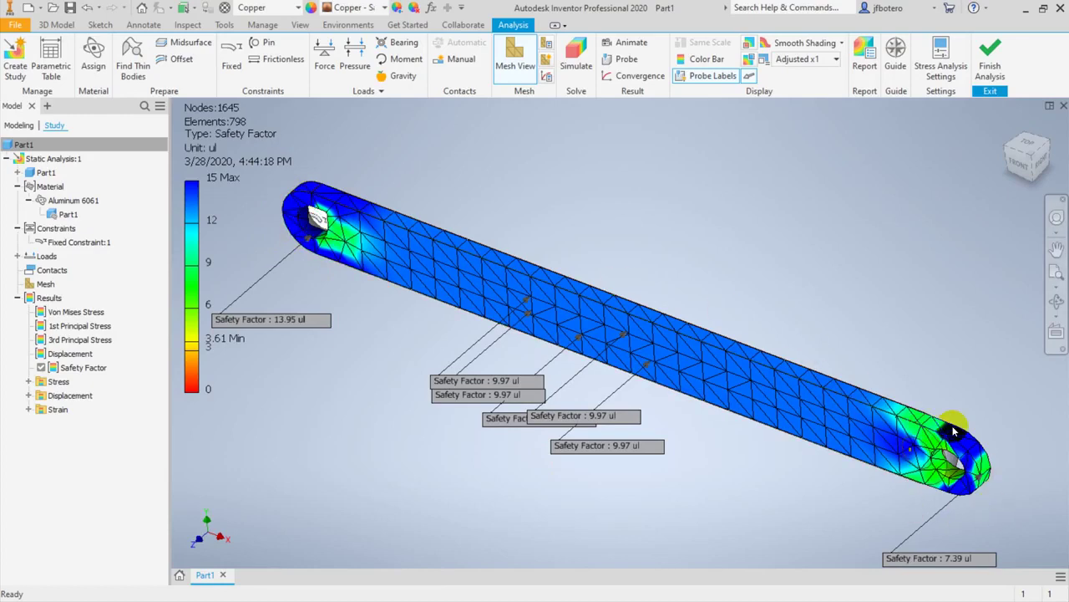
click(937, 497)
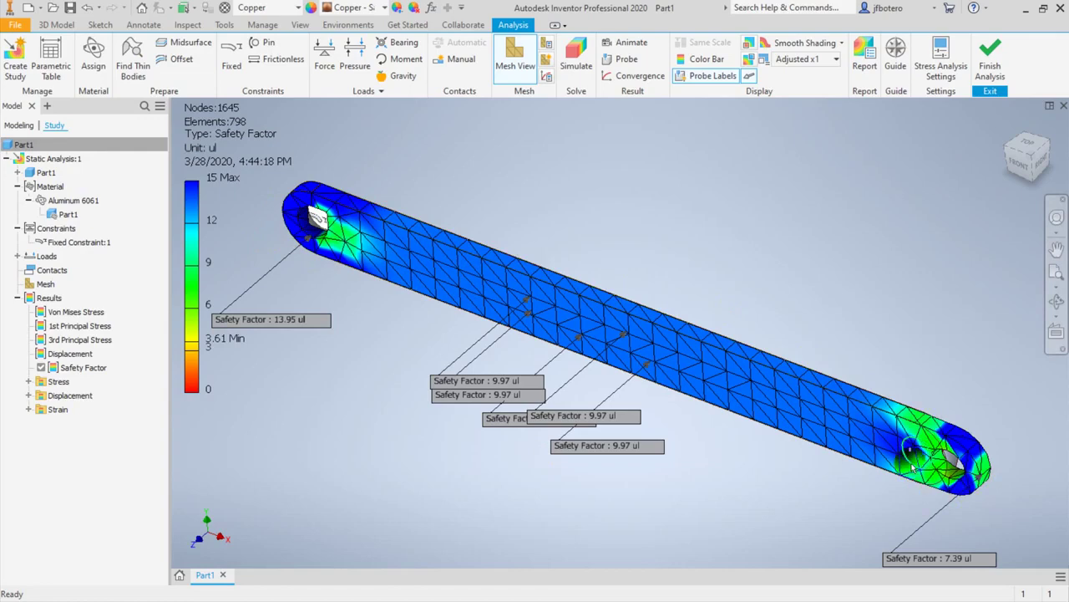
Step: Display the link's normal stress plots in sequence: Stress XX, Stress YY and Stress ZZ
click(28, 381)
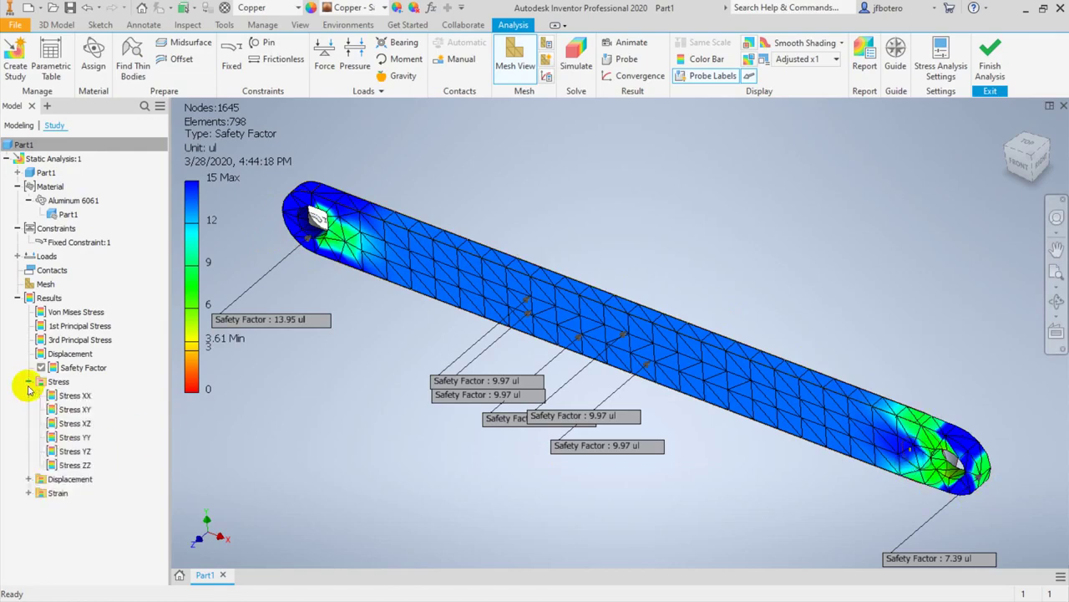
click(53, 398)
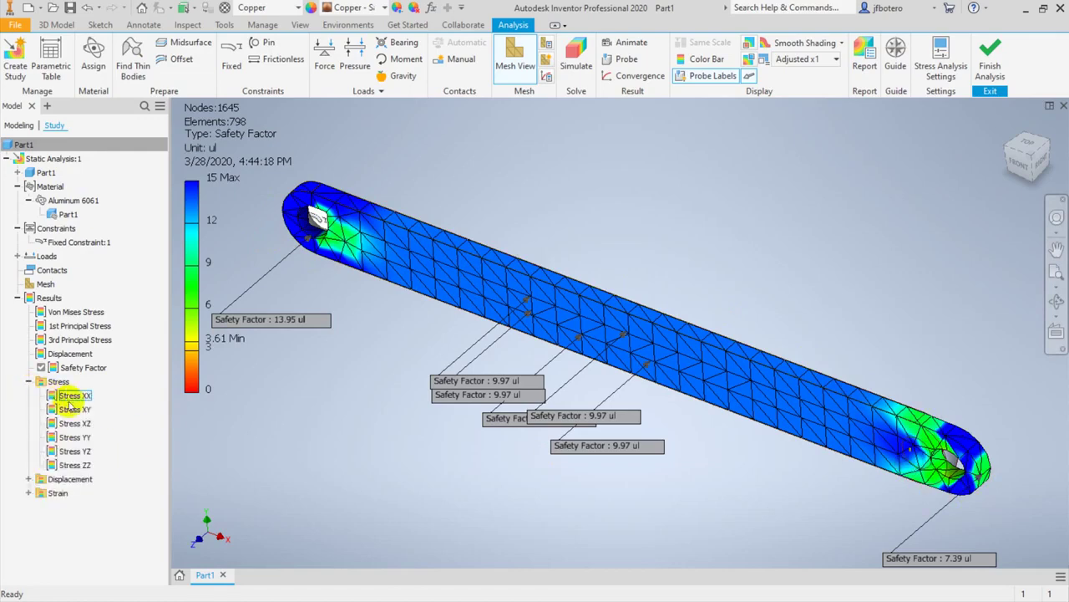
click(76, 408)
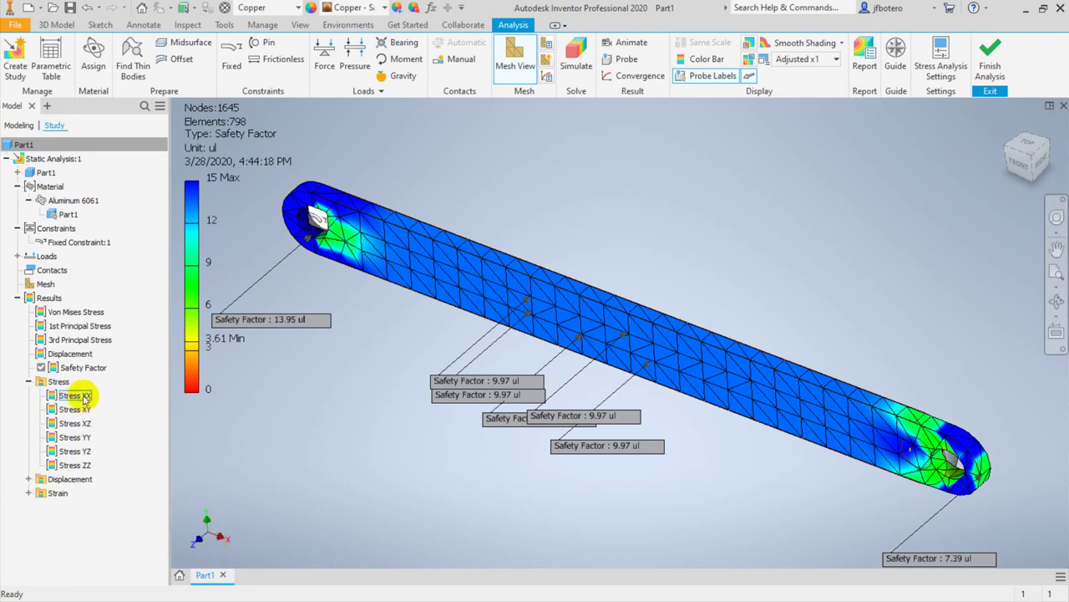
double_click(84, 394)
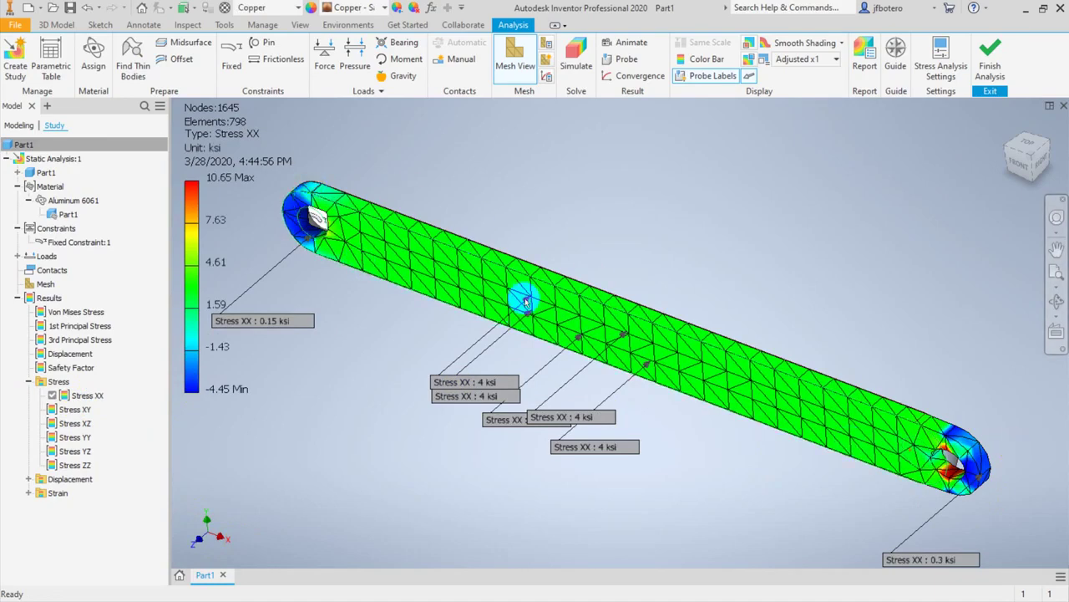
click(690, 432)
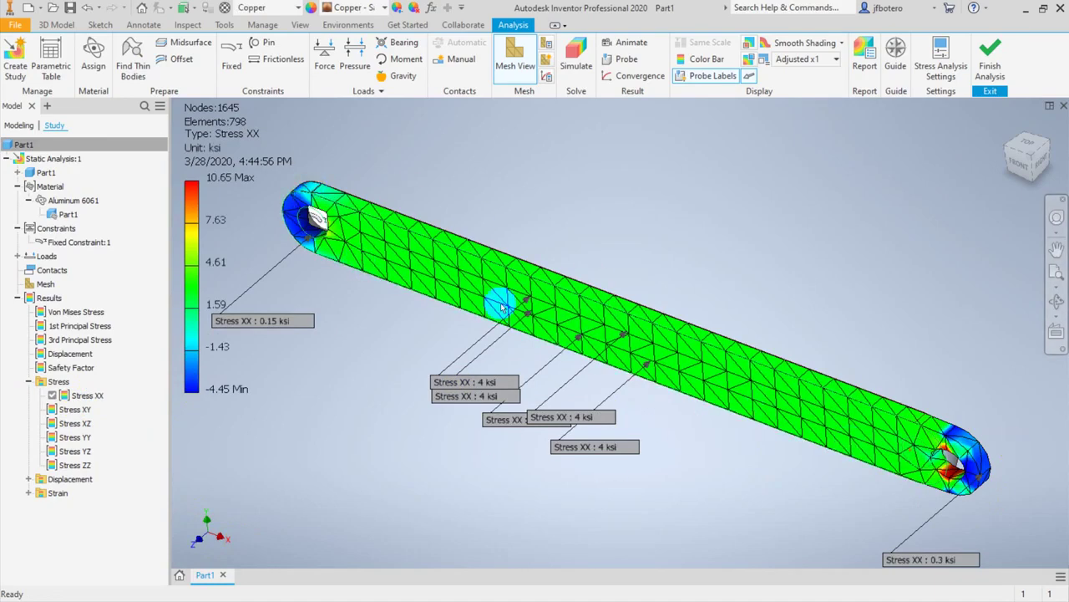
double_click(74, 439)
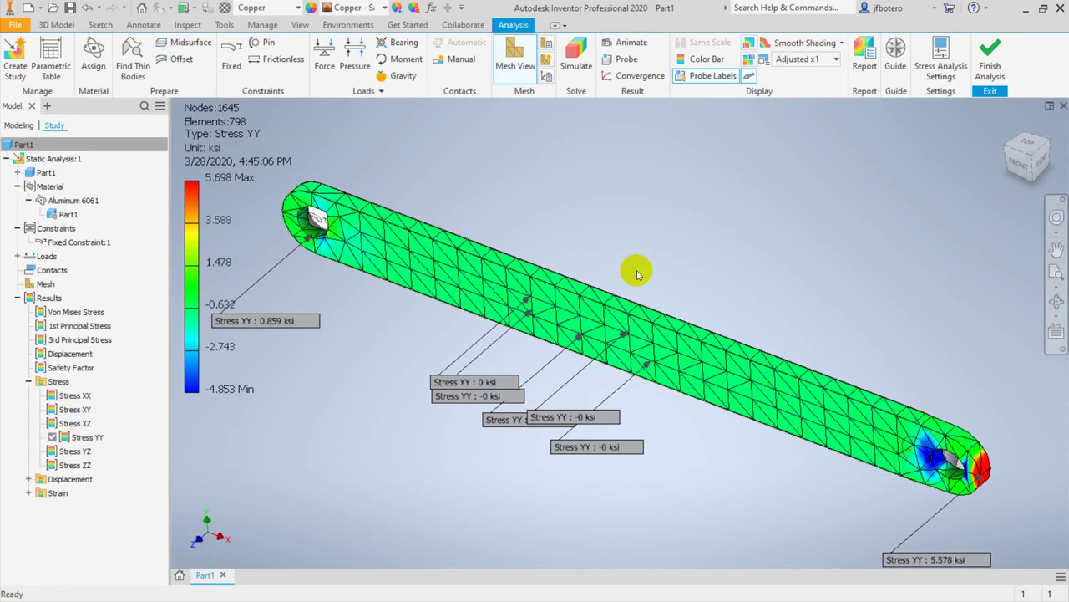
double_click(74, 465)
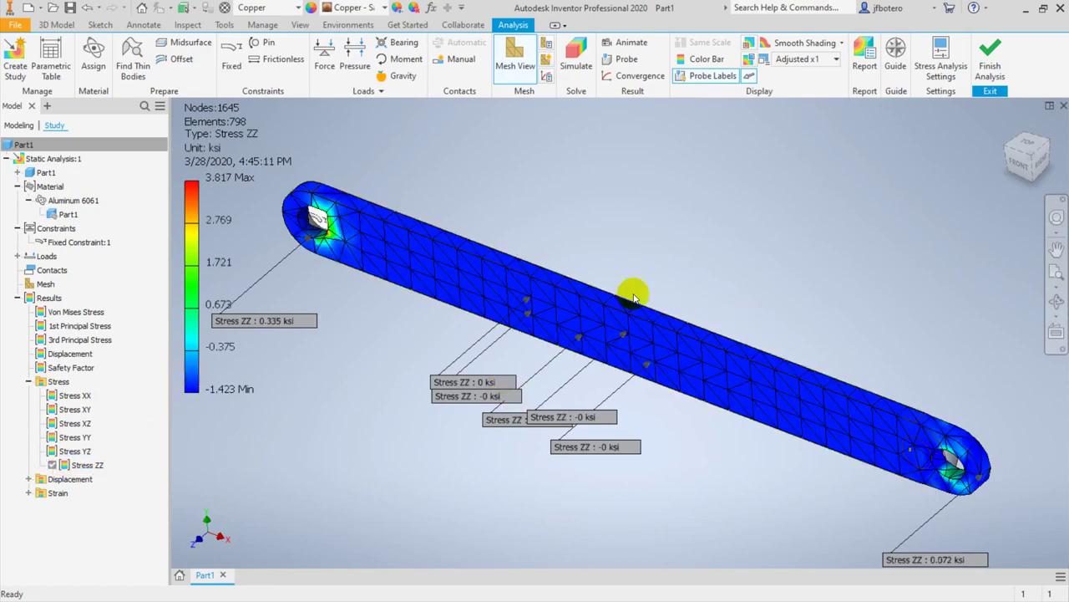
Step: Display the link's shear stress plots in sequence: Stress XY, Stress XZ and Stress YZ
double_click(84, 409)
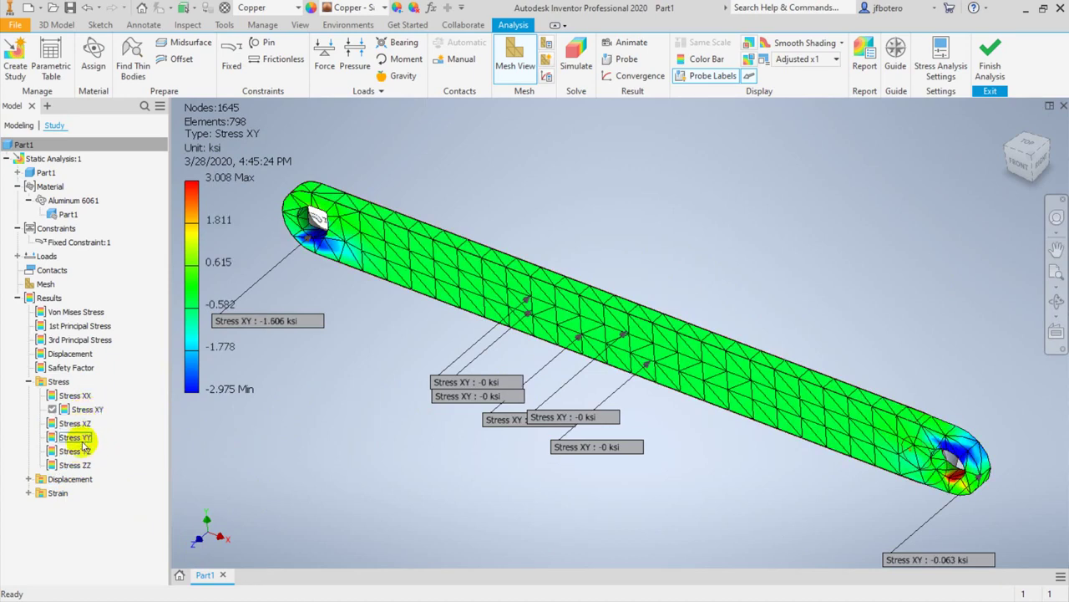
double_click(87, 424)
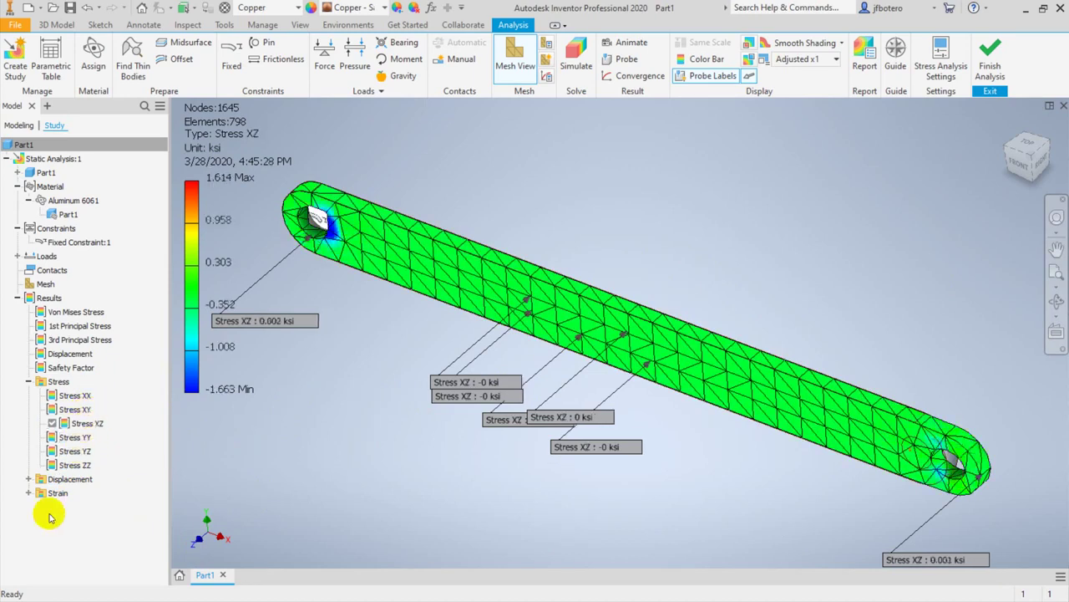
double_click(75, 452)
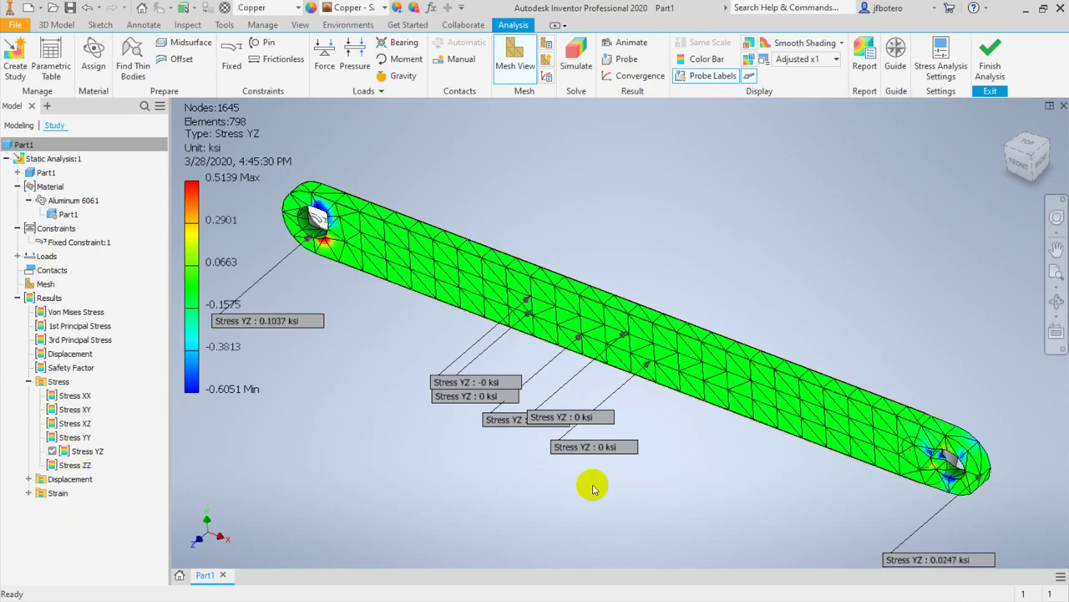
Step: Display the link's directional displacement plots in sequence: X Displacement, Y Displacement and Z Displacement
click(29, 479)
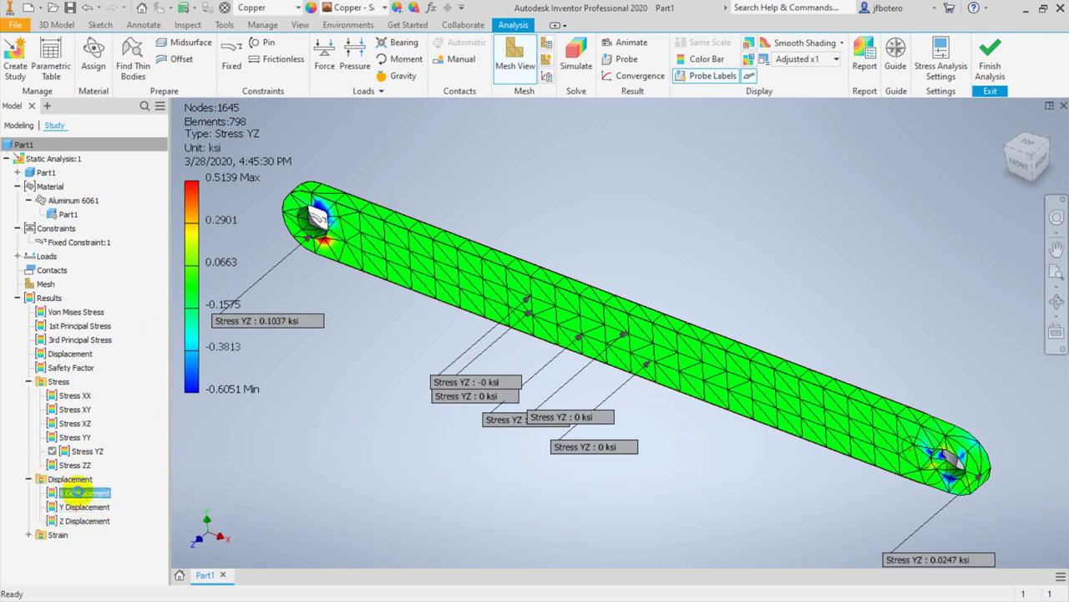
double_click(65, 493)
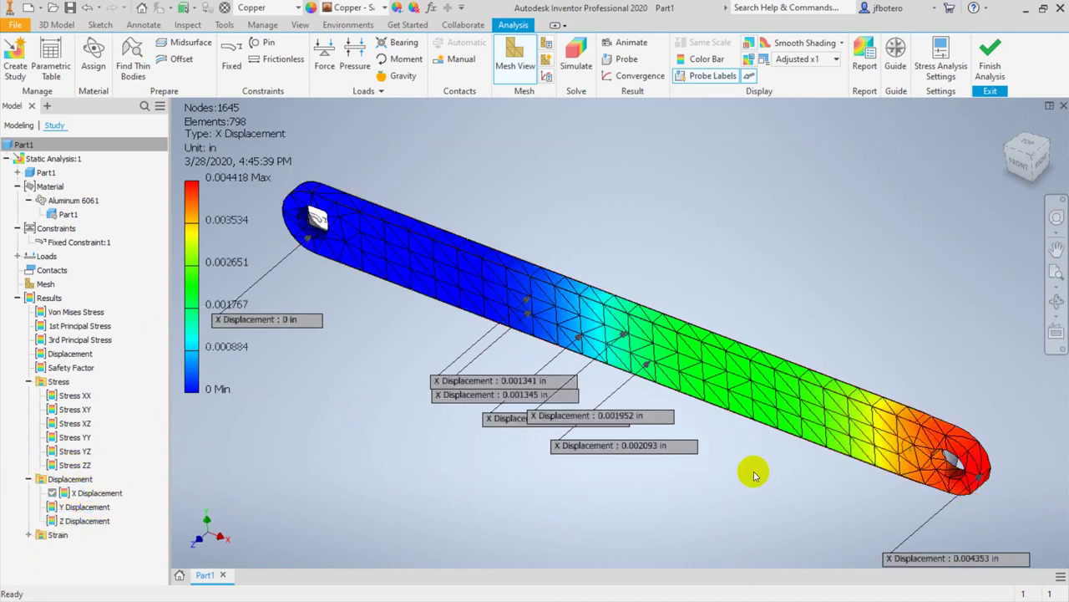
double_click(84, 507)
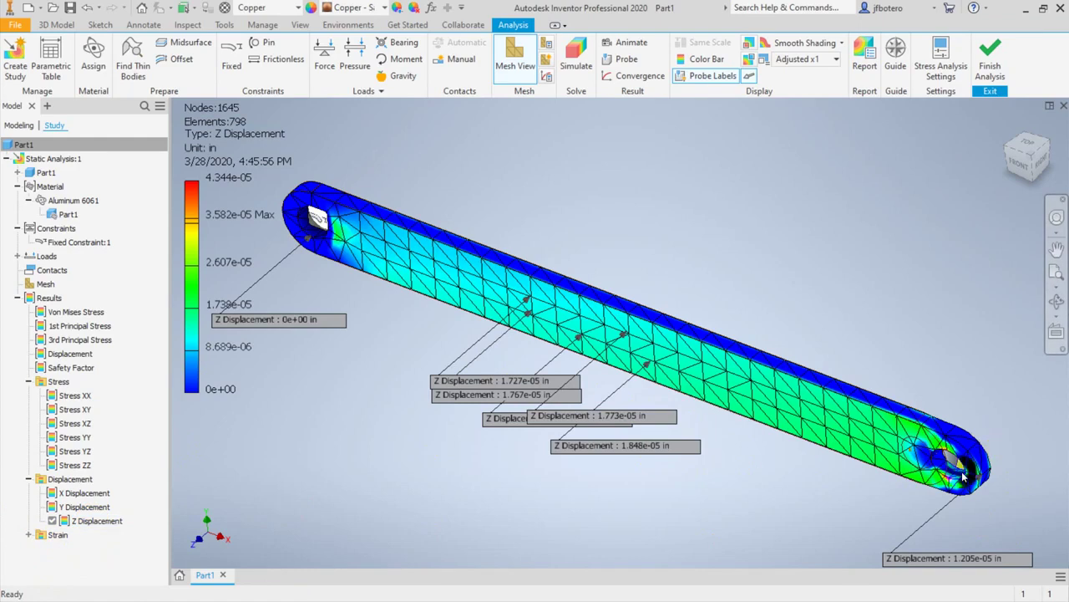
Step: Display the Equivalent Strain plot and examine the strain at the middle and the loaded end of the link
click(28, 534)
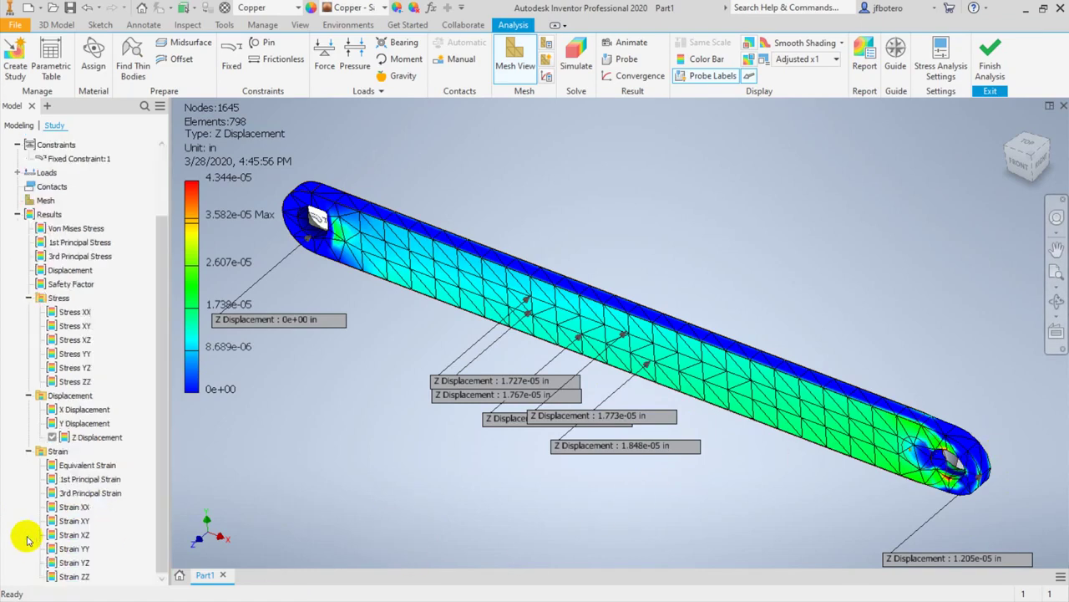
double_click(96, 462)
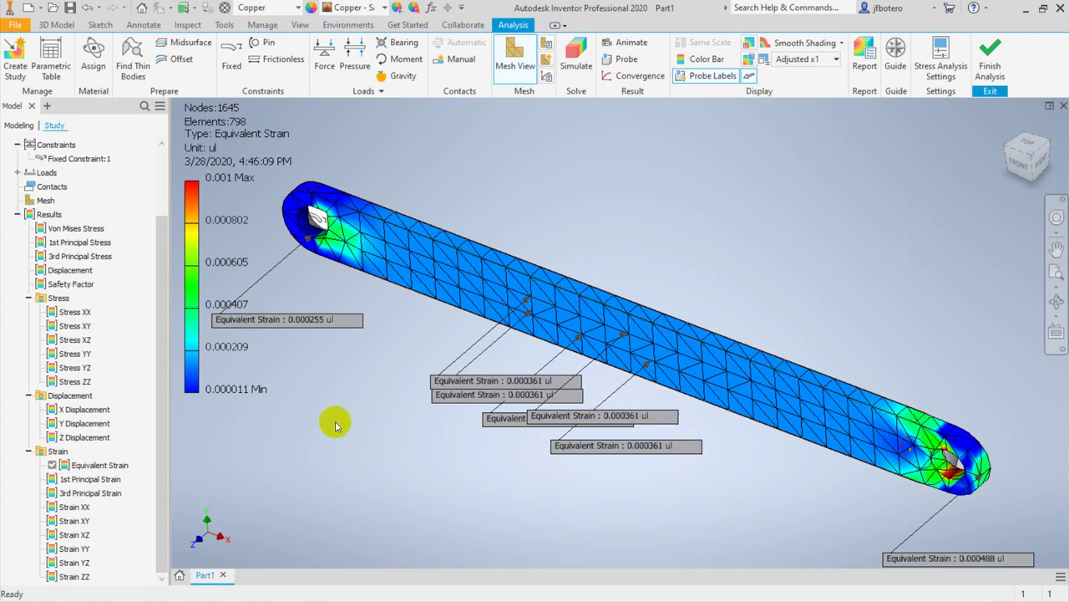
click(582, 327)
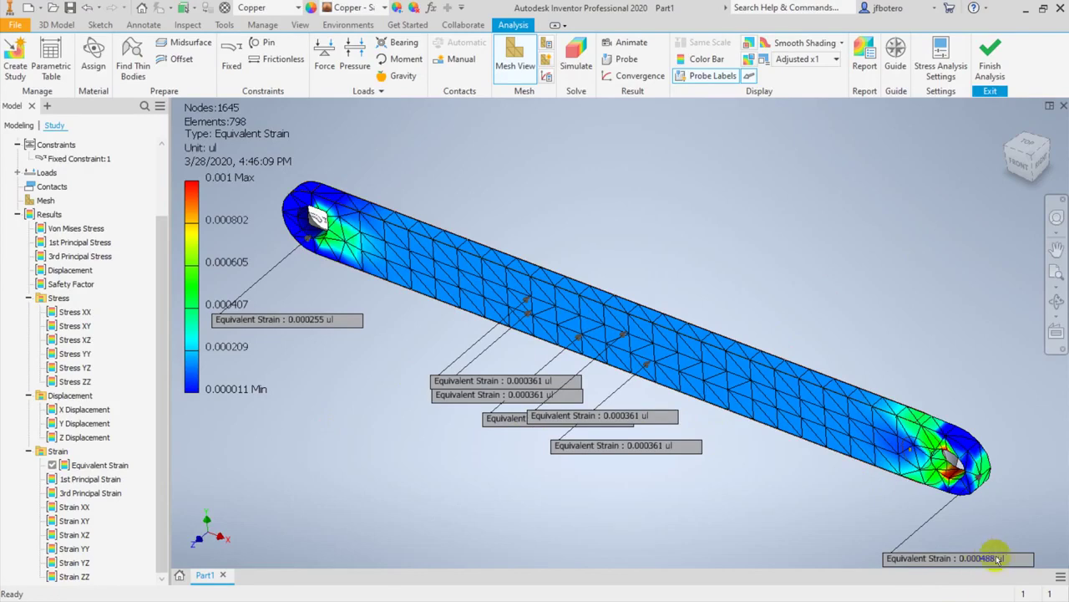
click(992, 485)
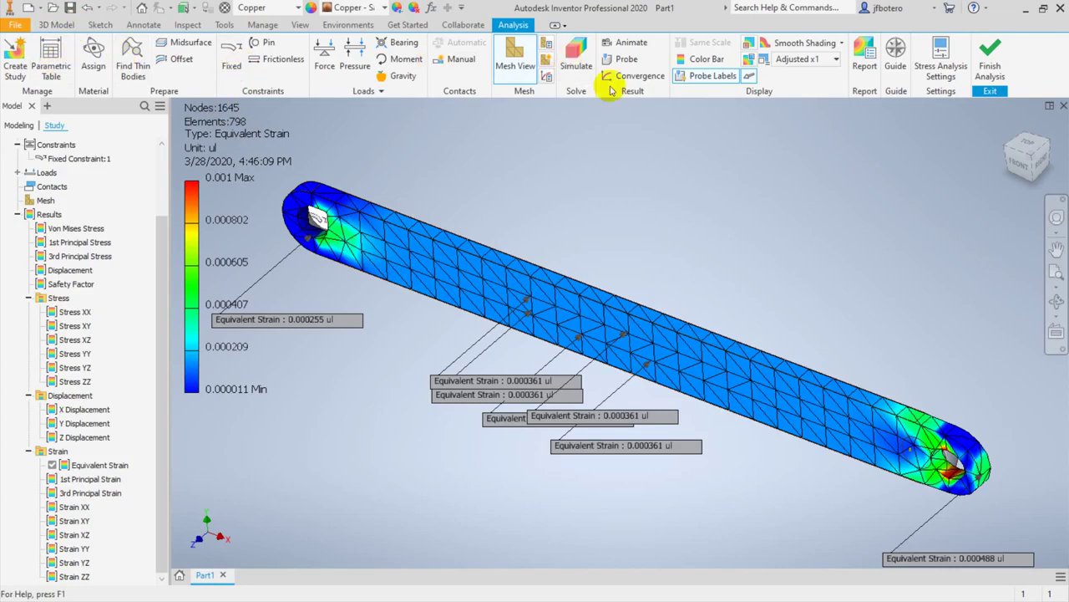
Step: Probe the equivalent strain in the red area beside the loaded end's hole and finish probing
click(627, 60)
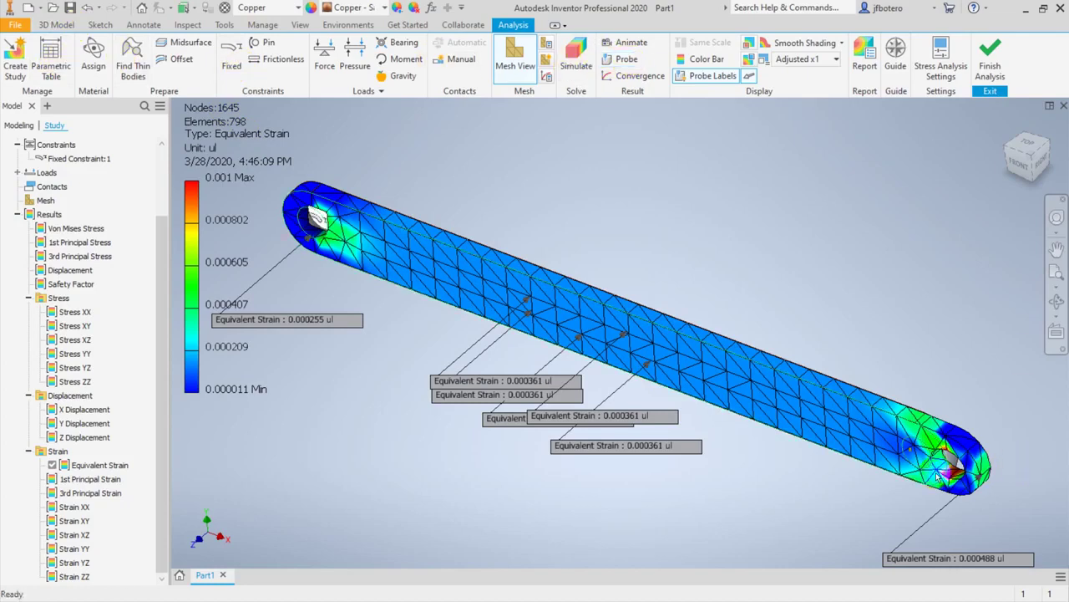
scroll(990, 468, up, 5)
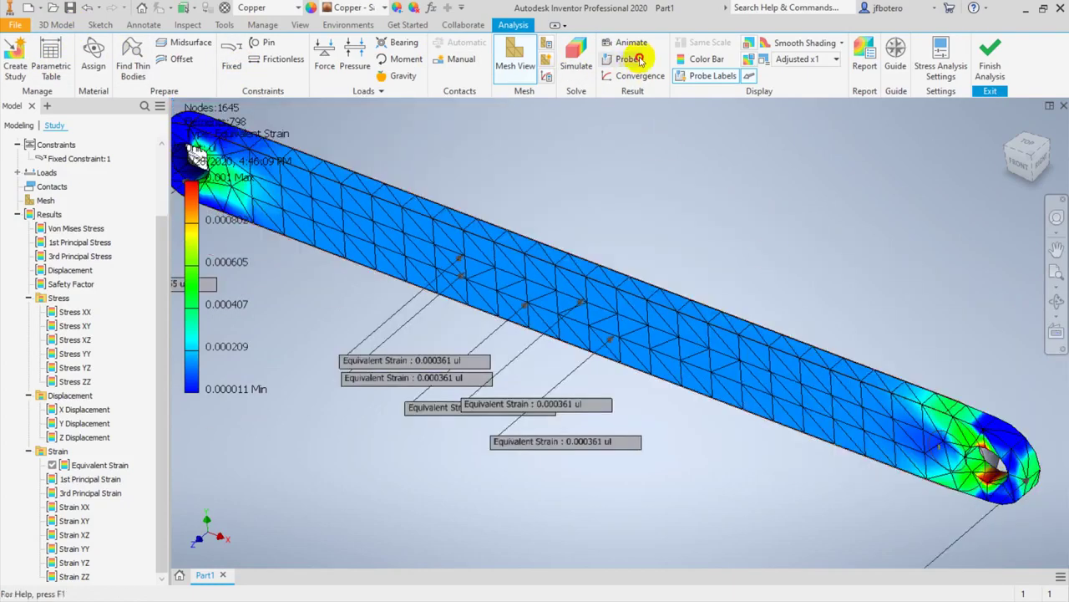
click(626, 60)
scroll(1003, 483, up, 5)
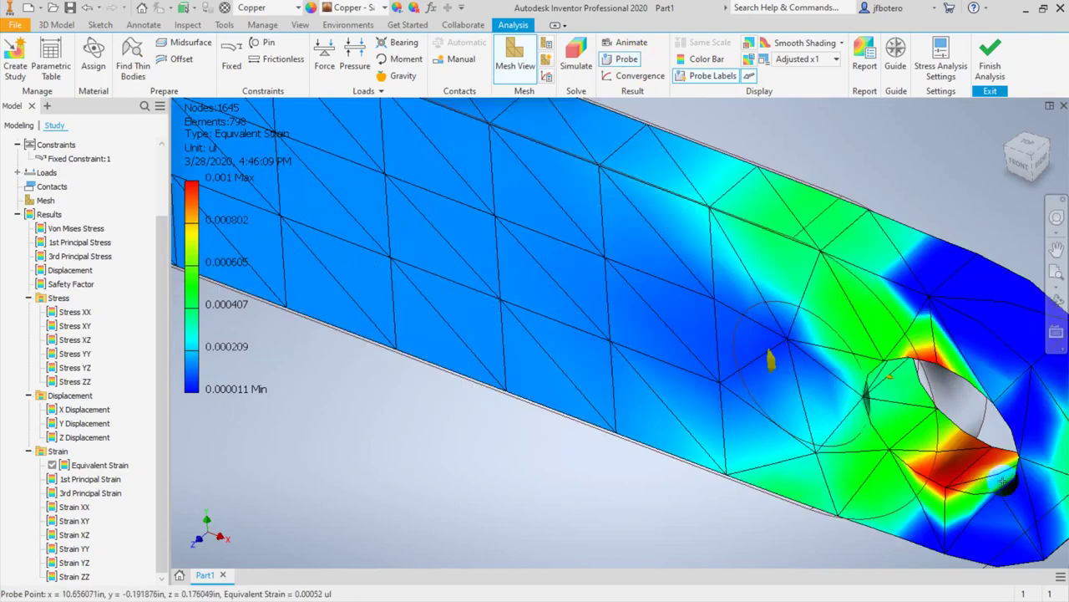
click(964, 474)
scroll(824, 530, down, 5)
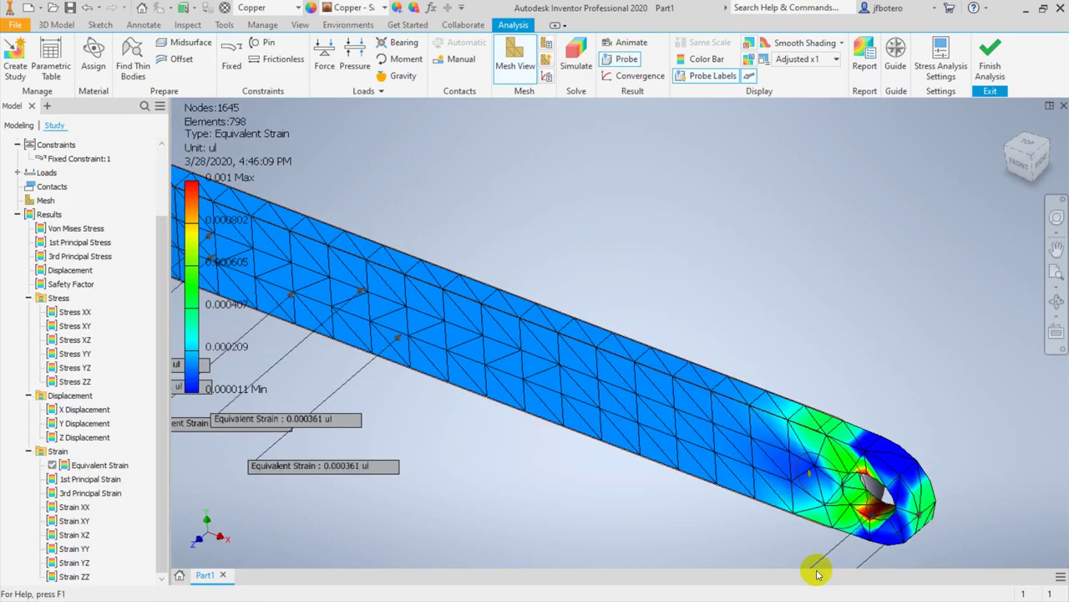
middle_drag(811, 568, 803, 307)
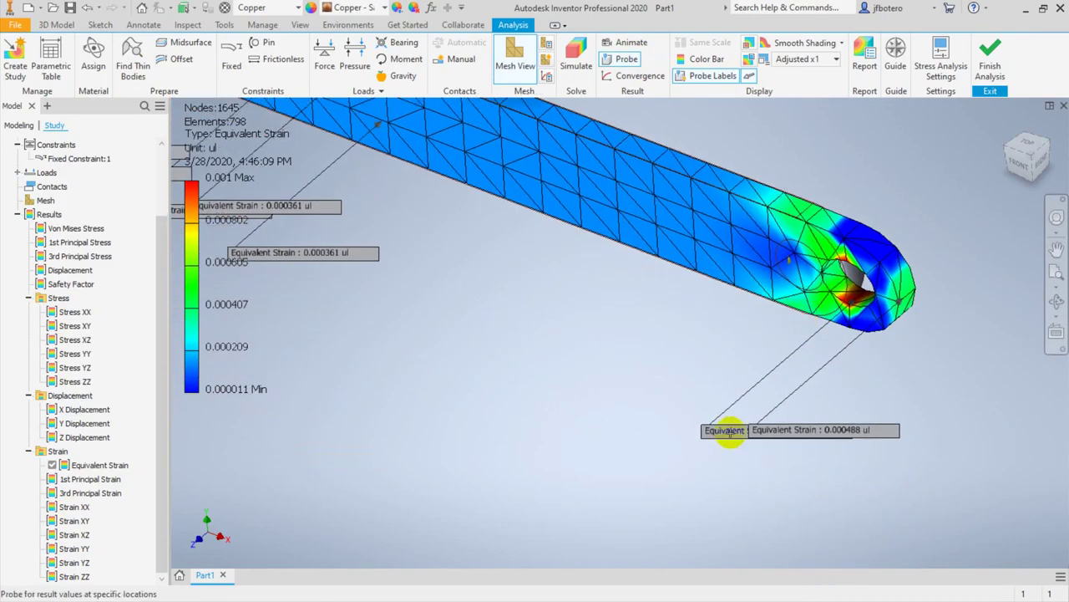
right_click(523, 303)
click(547, 305)
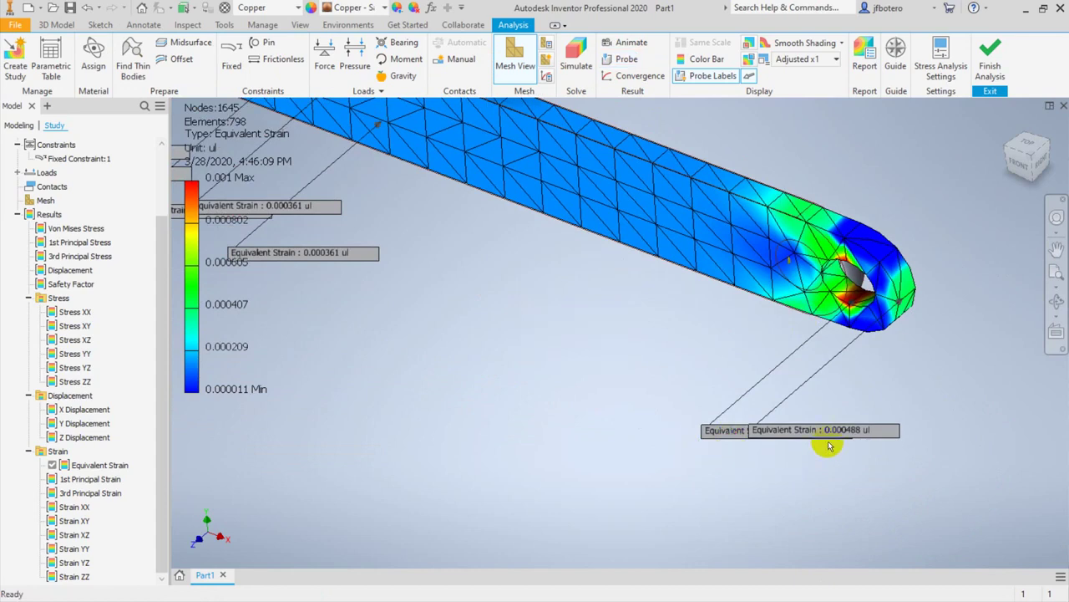
Step: Move the loaded end tip's strain label clear of the overlapping label and compare the new probe with the strain scale
drag(827, 431, 936, 415)
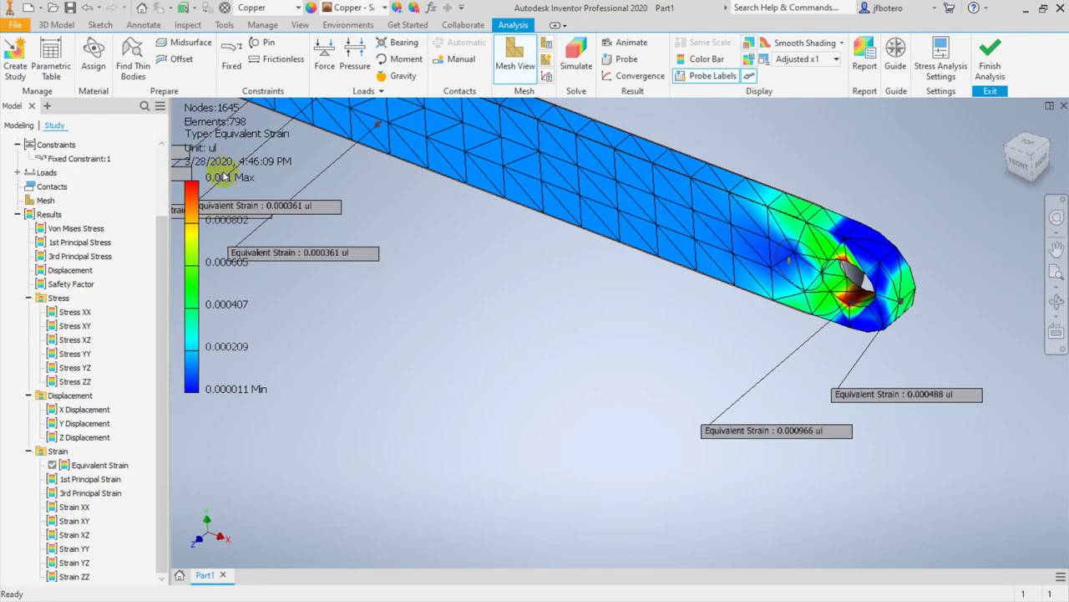
scroll(482, 282, down, 3)
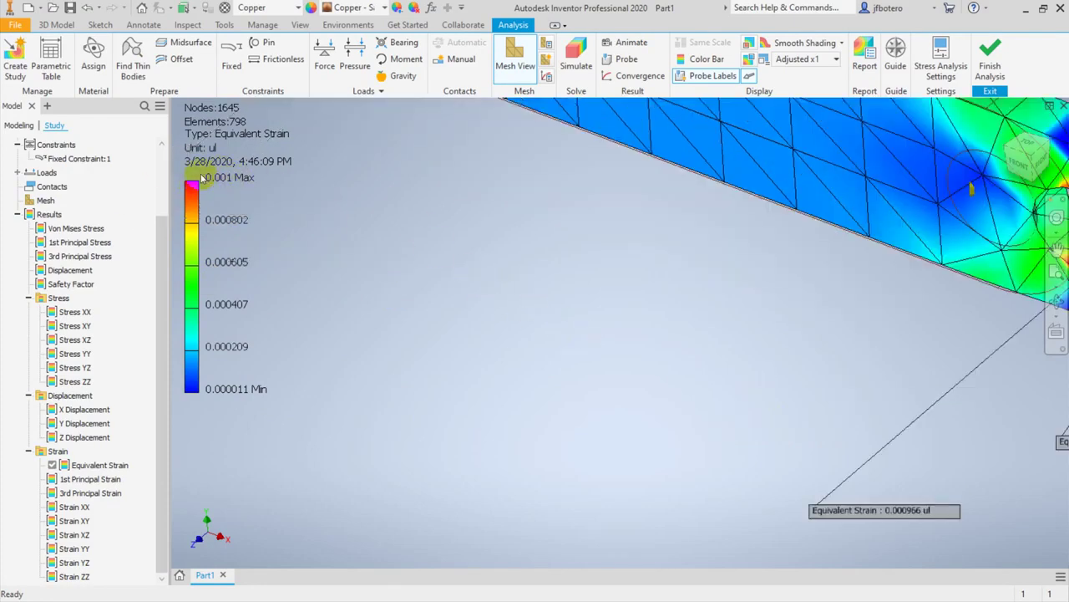
scroll(446, 232, up, 5)
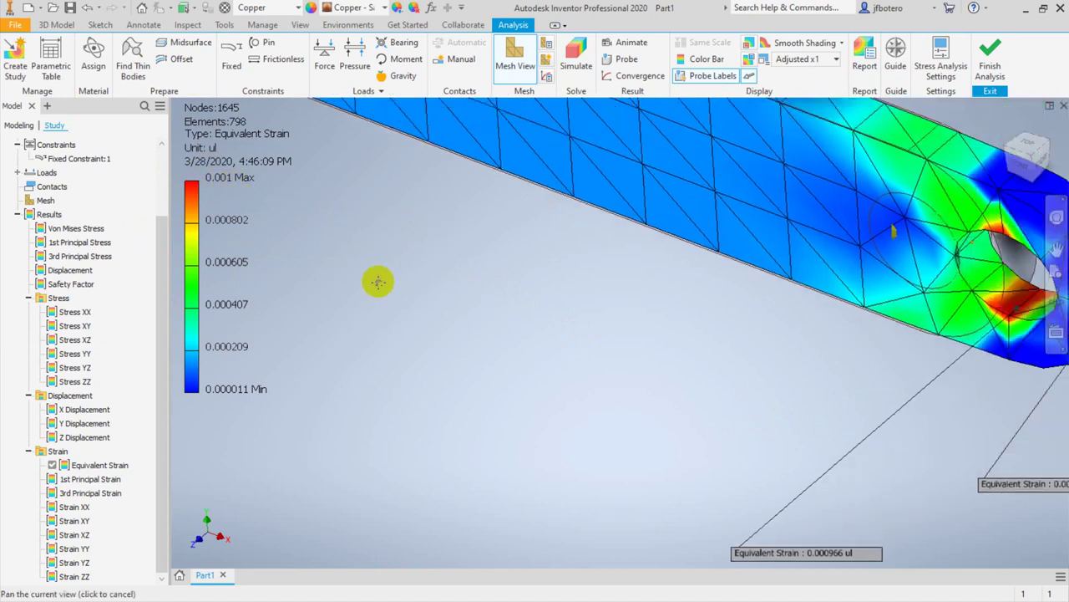
scroll(740, 292, up, 3)
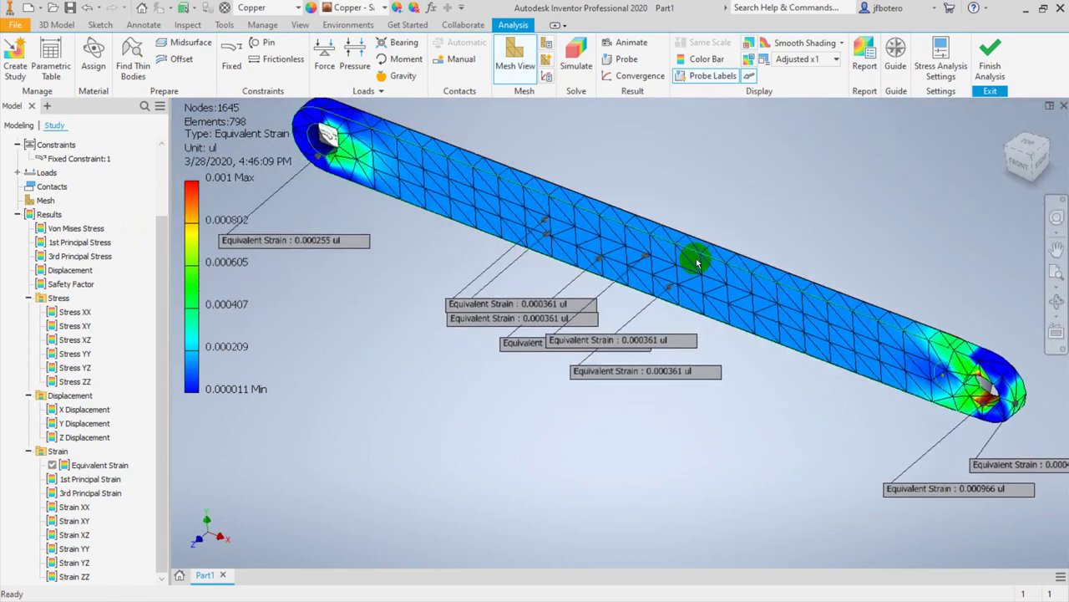
Step: Finish the stress analysis to return to the part model, and reopen the stress analysis environment
scroll(637, 312, down, 2)
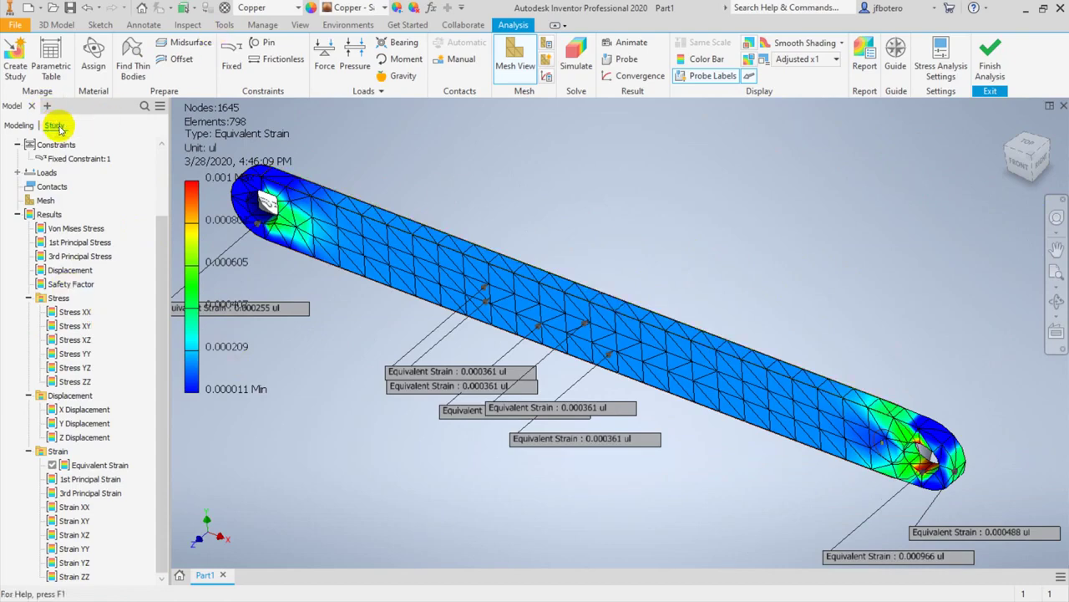
click(994, 55)
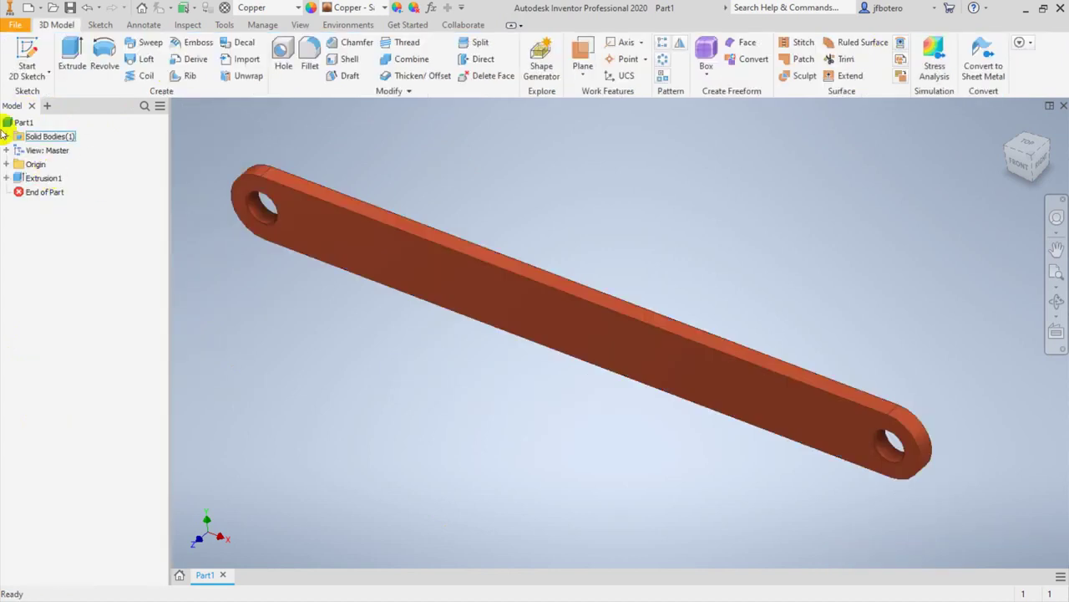
click(31, 192)
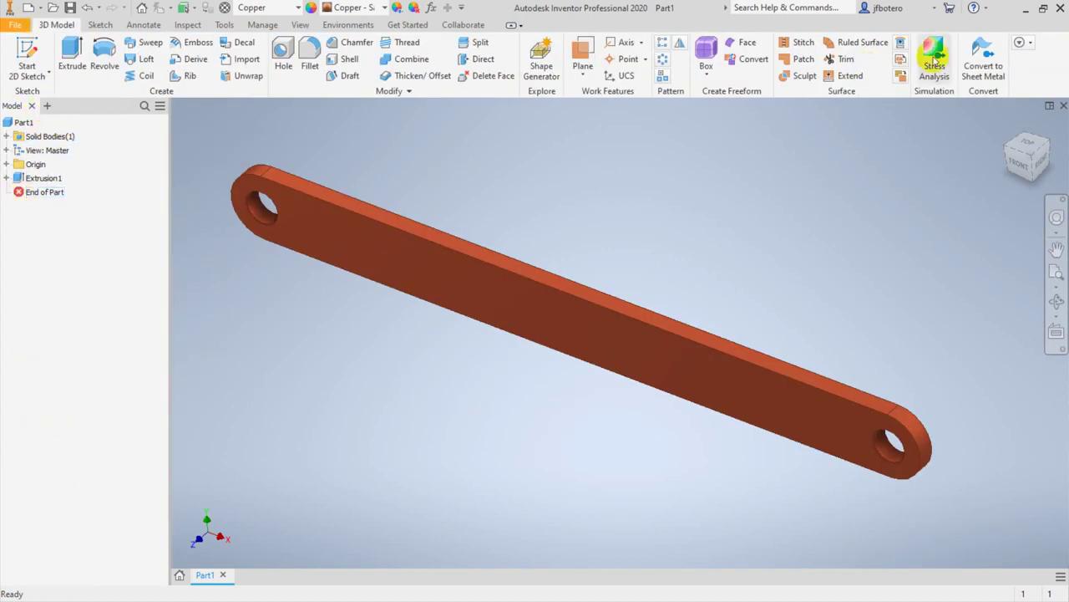
click(932, 55)
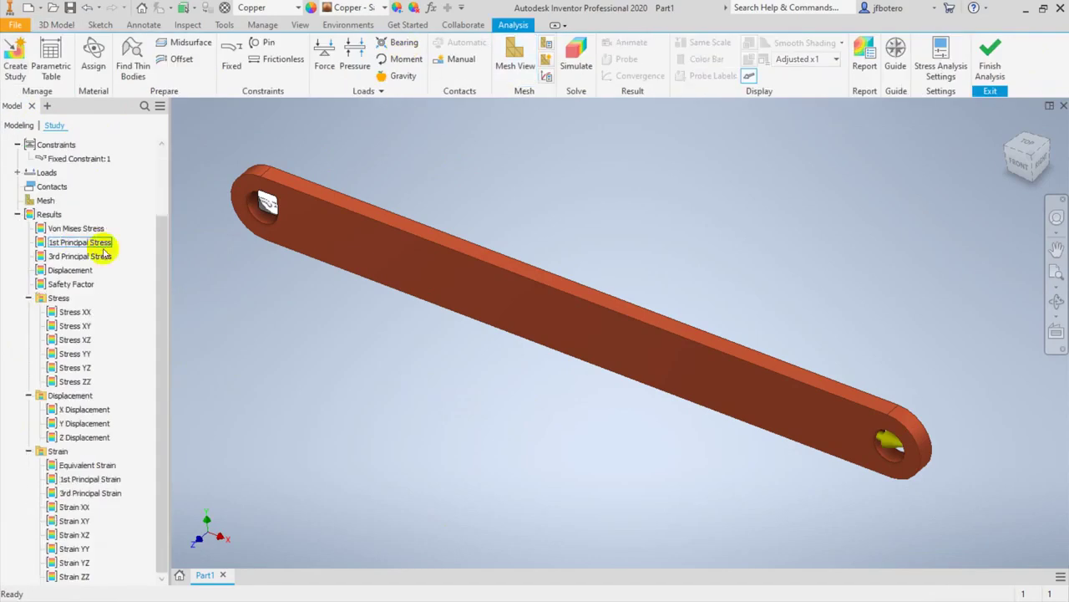
Step: Create a second study for the link as a single point static analysis with bonded contacts
click(55, 145)
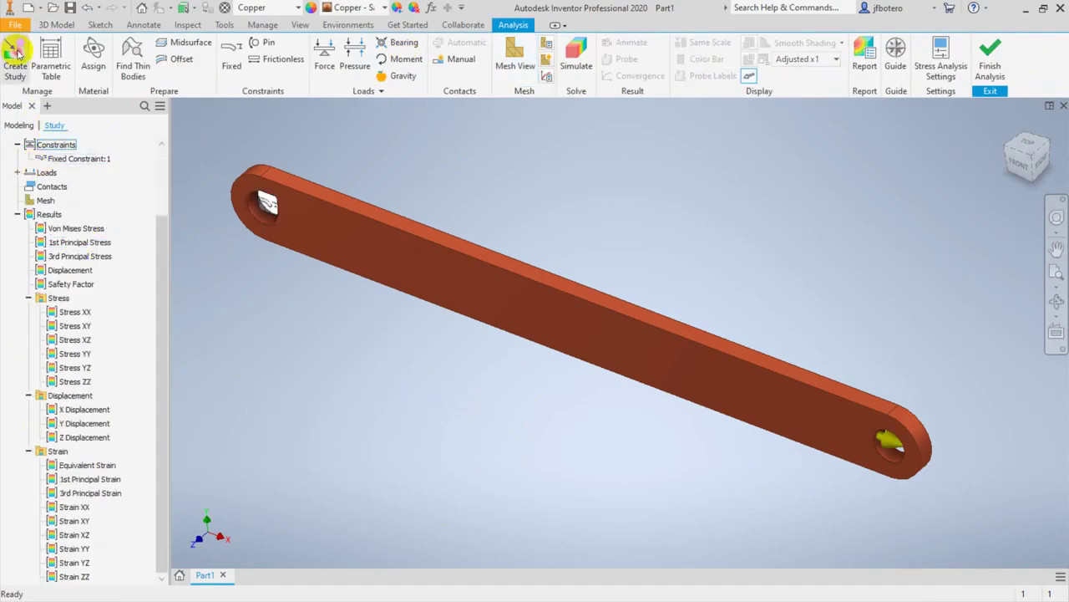
click(16, 58)
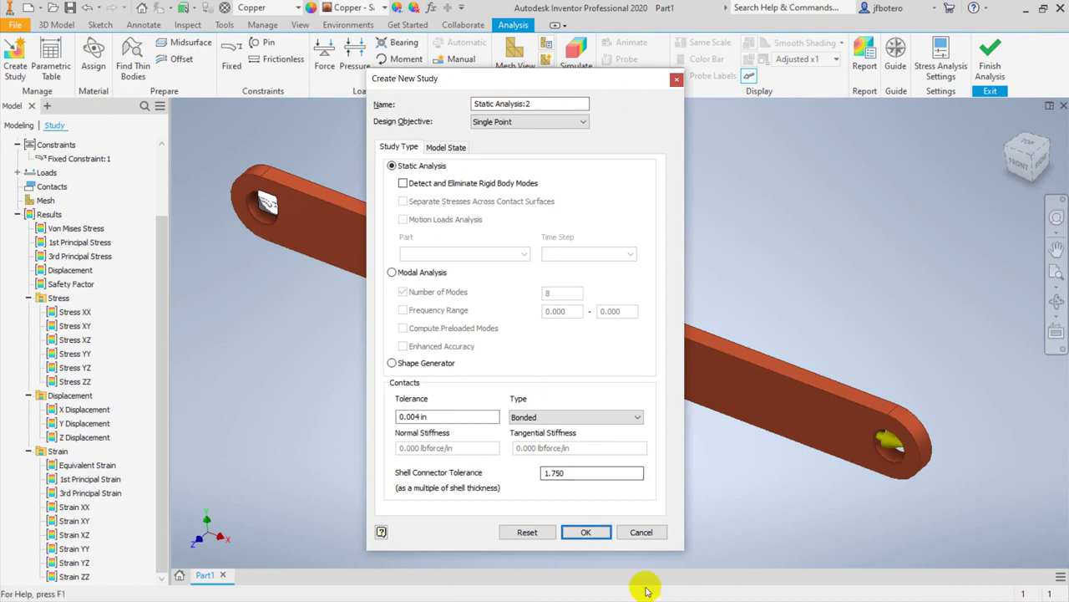
click(582, 532)
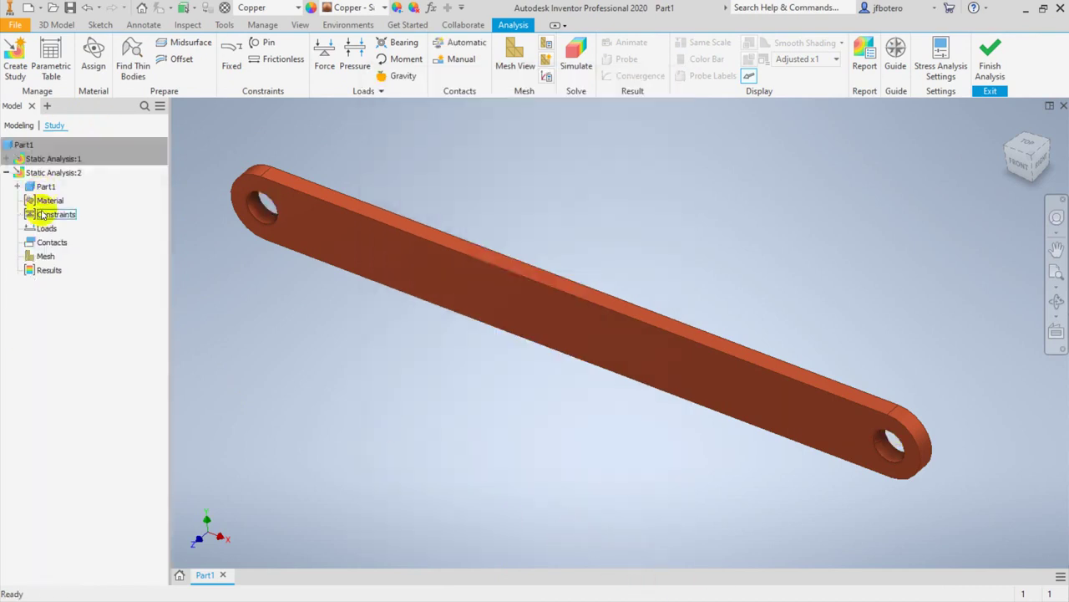
Step: Override the link's copper material in the new study with Steel, Carbon
double_click(46, 201)
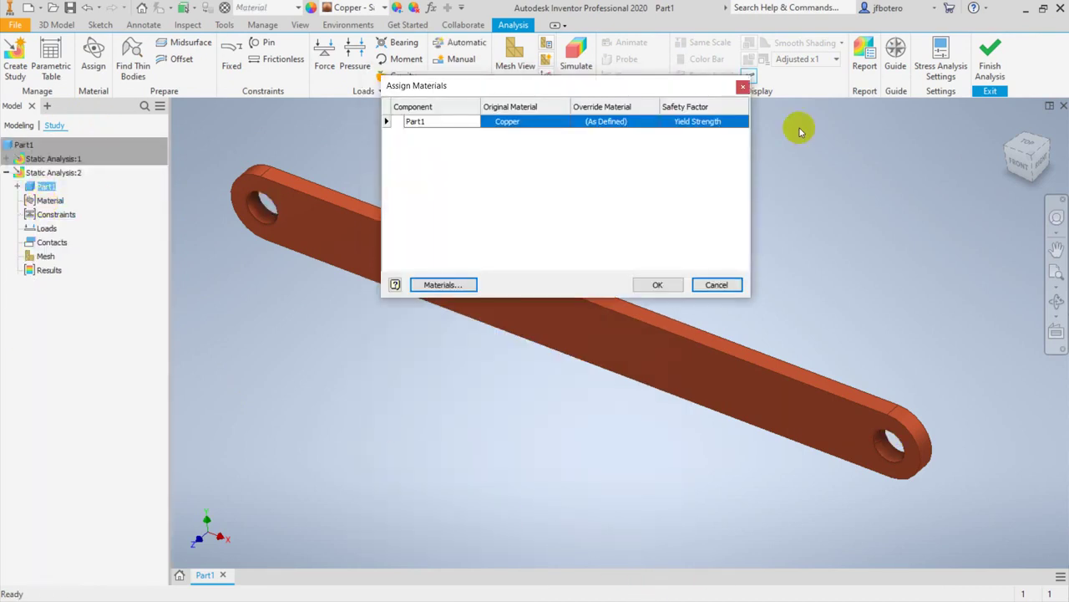
click(568, 123)
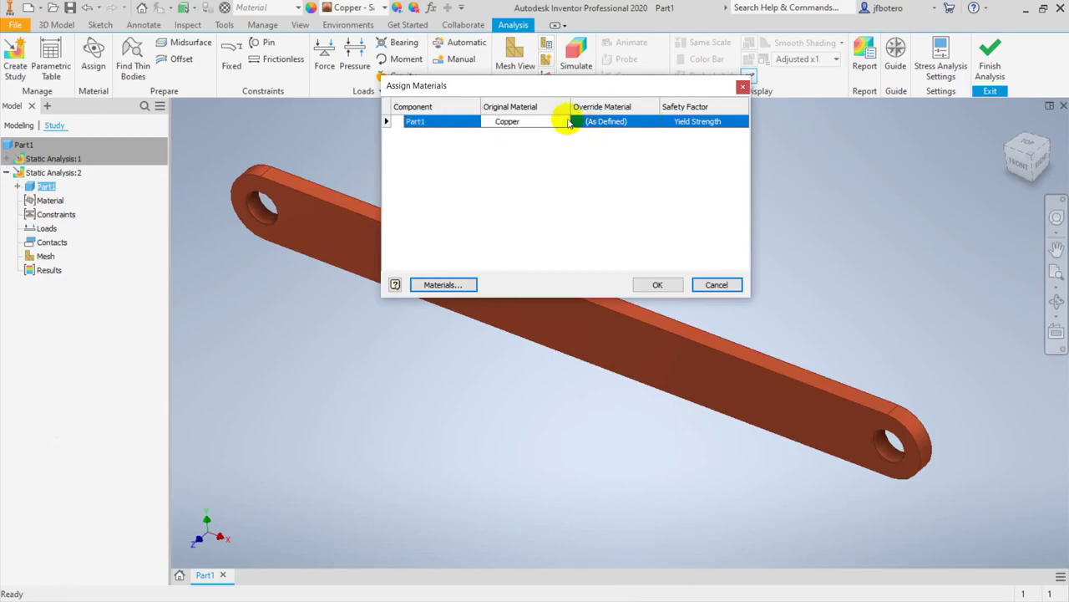
click(645, 124)
click(651, 122)
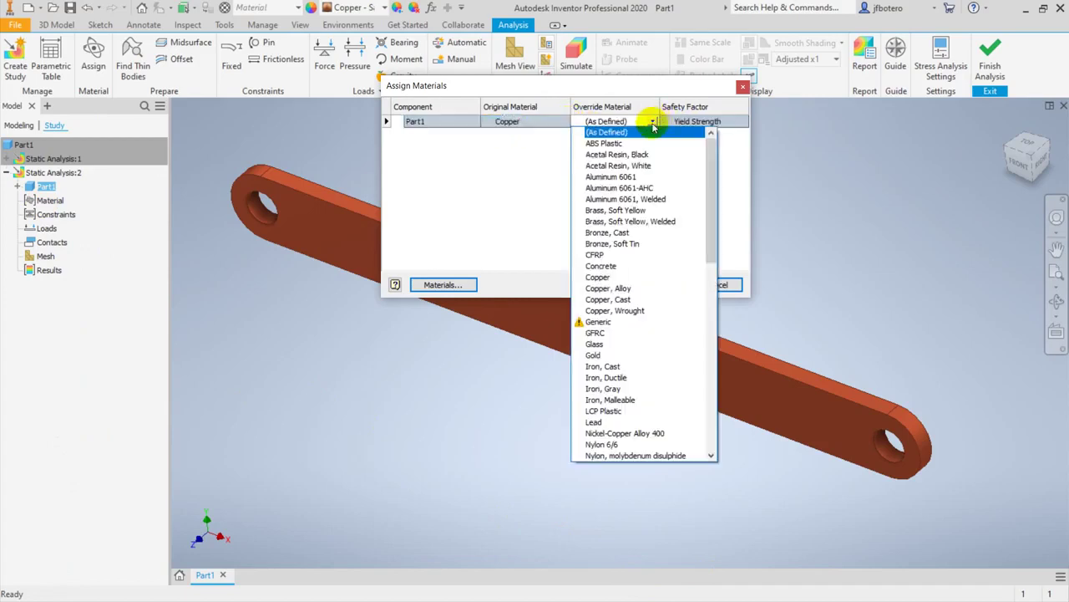
scroll(635, 293, down, 14)
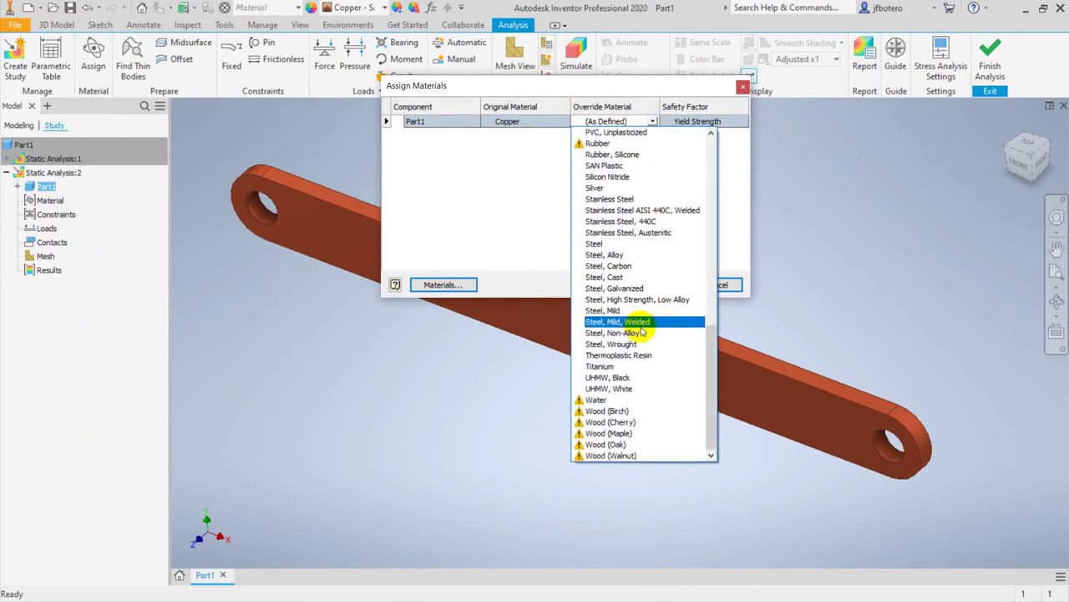
click(595, 243)
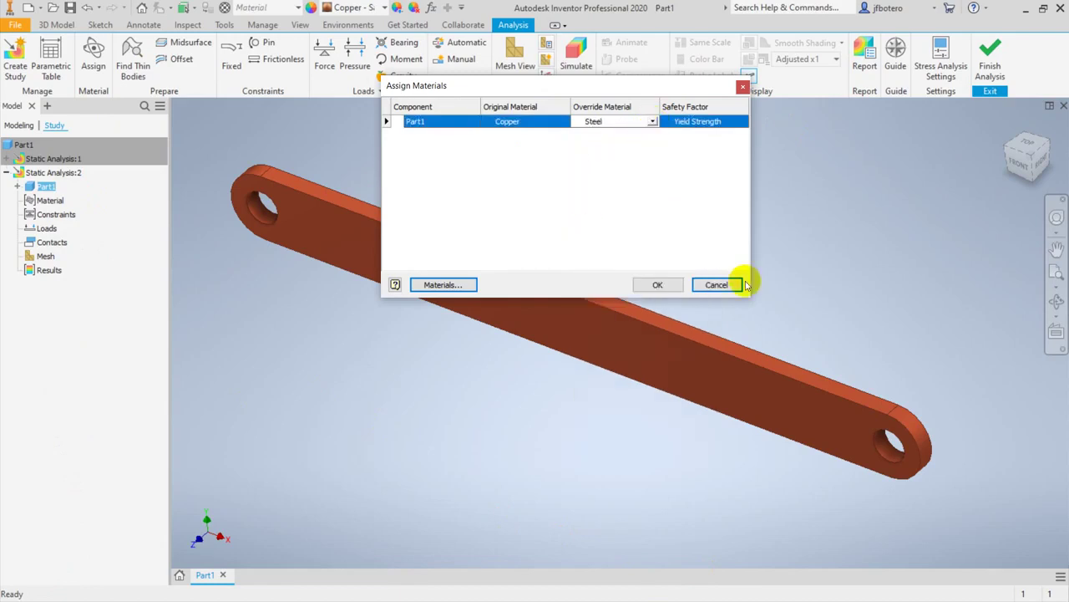
click(653, 122)
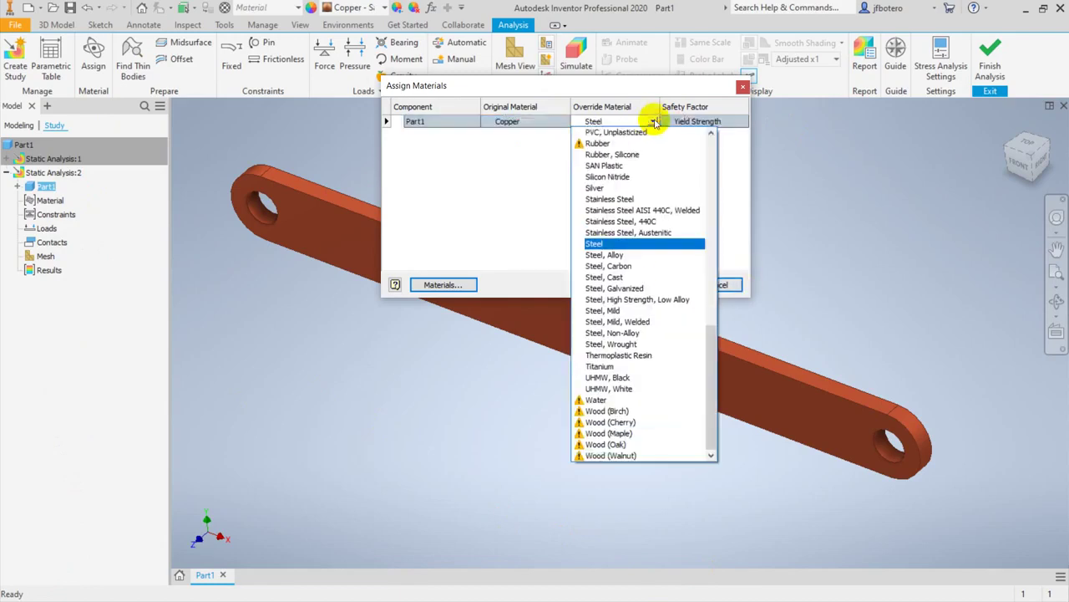
click(637, 265)
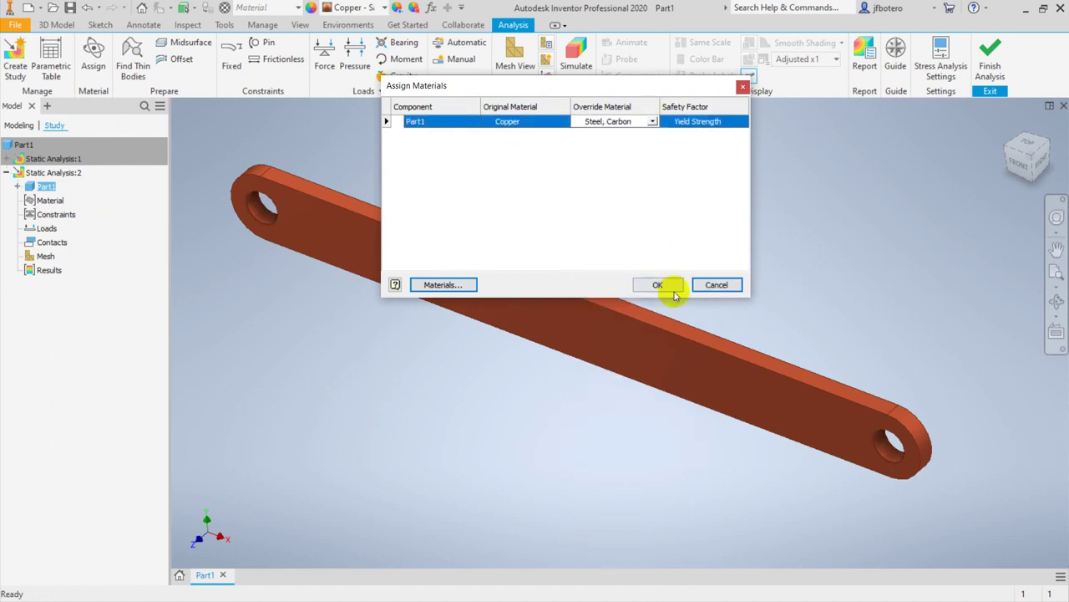
click(674, 288)
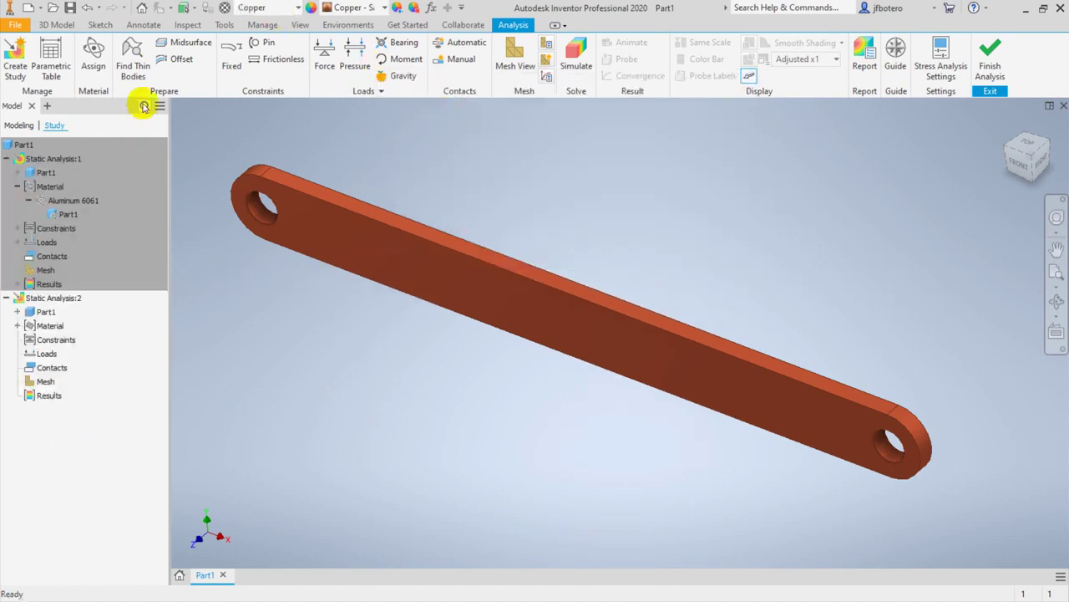
Step: Apply a fixed constraint to the inner face of the hole at the link's upper end
click(234, 50)
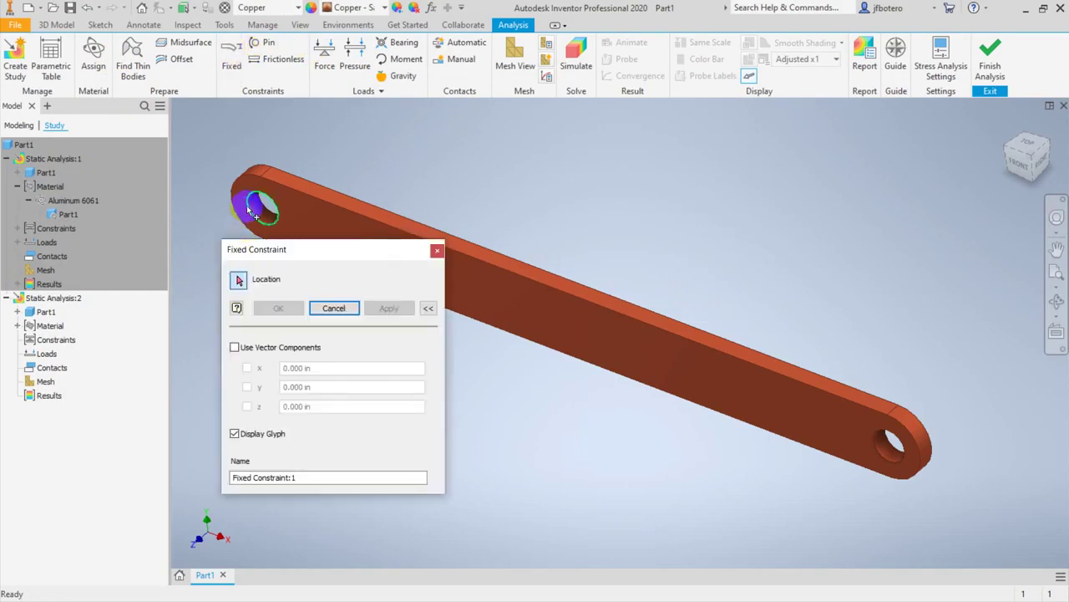
click(255, 216)
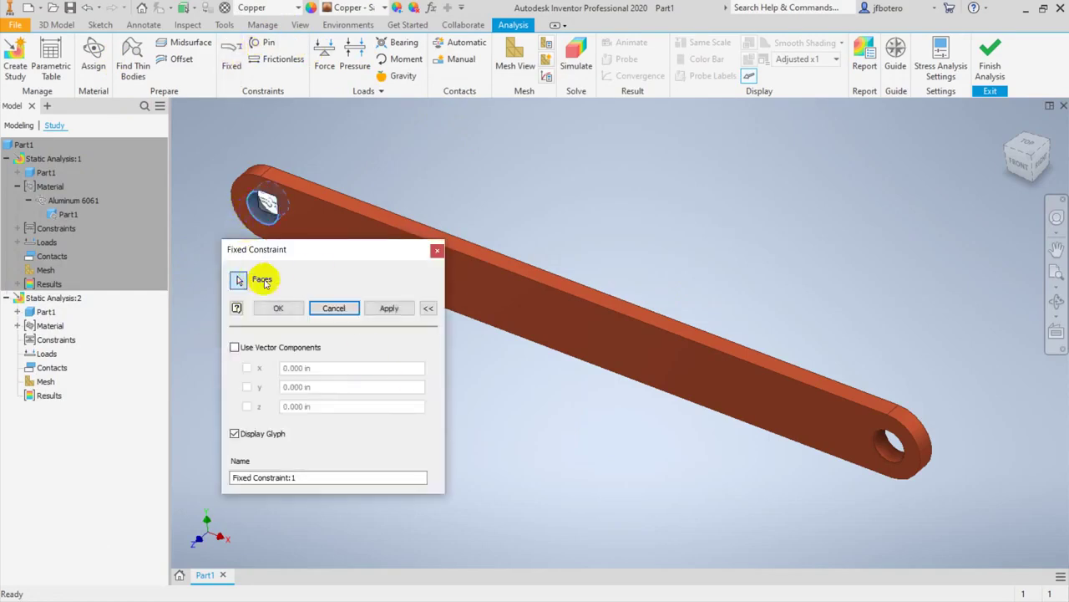
click(389, 307)
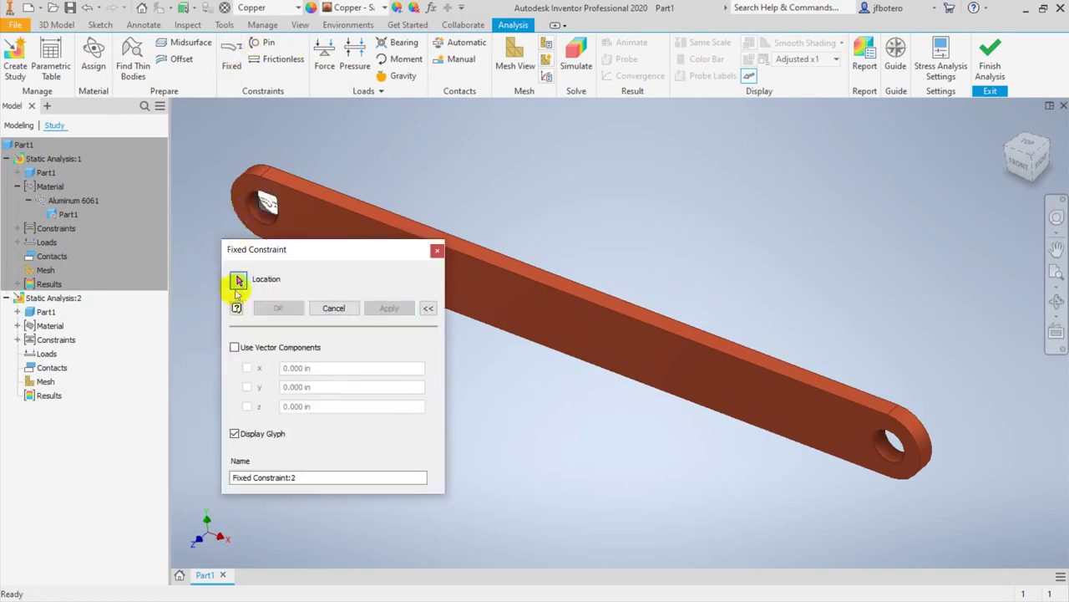
click(437, 250)
Step: Apply a force to the inner face of the hole at the link's lower end, defining it by vector components with Fx
click(324, 52)
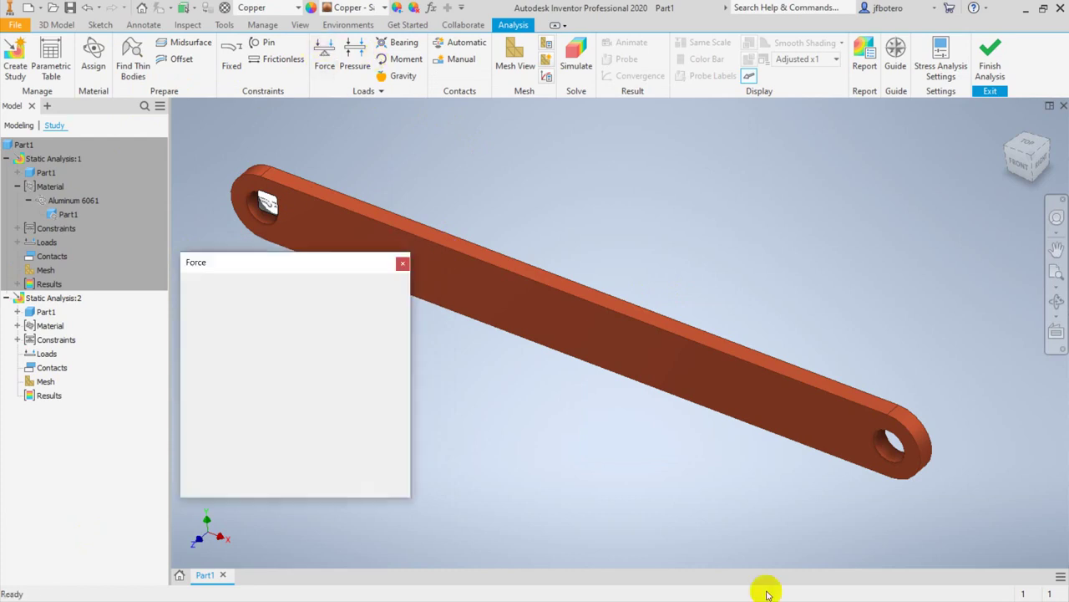
click(889, 455)
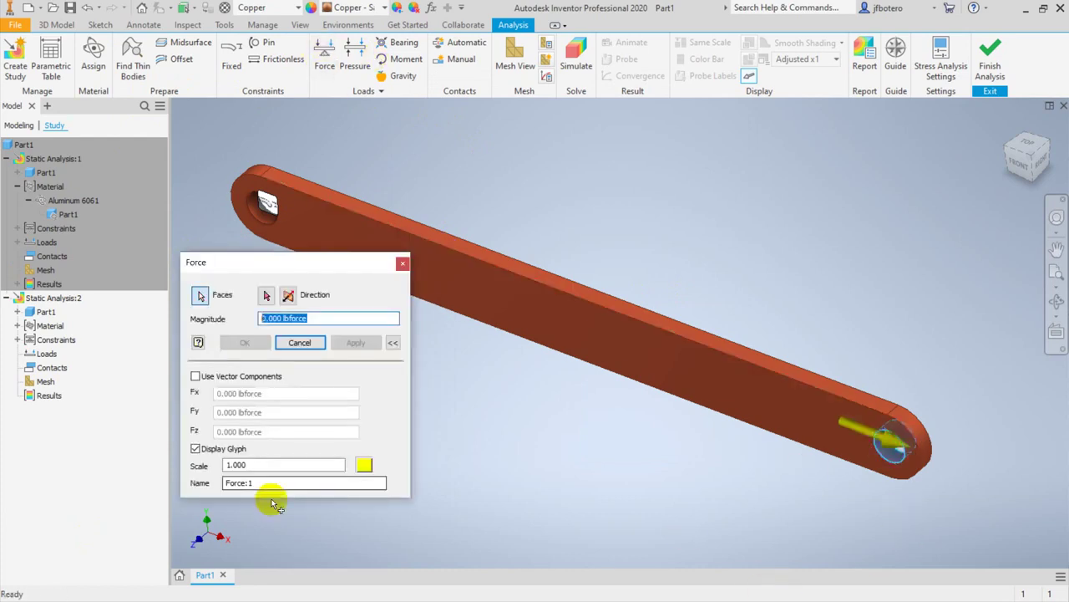
click(200, 376)
click(250, 393)
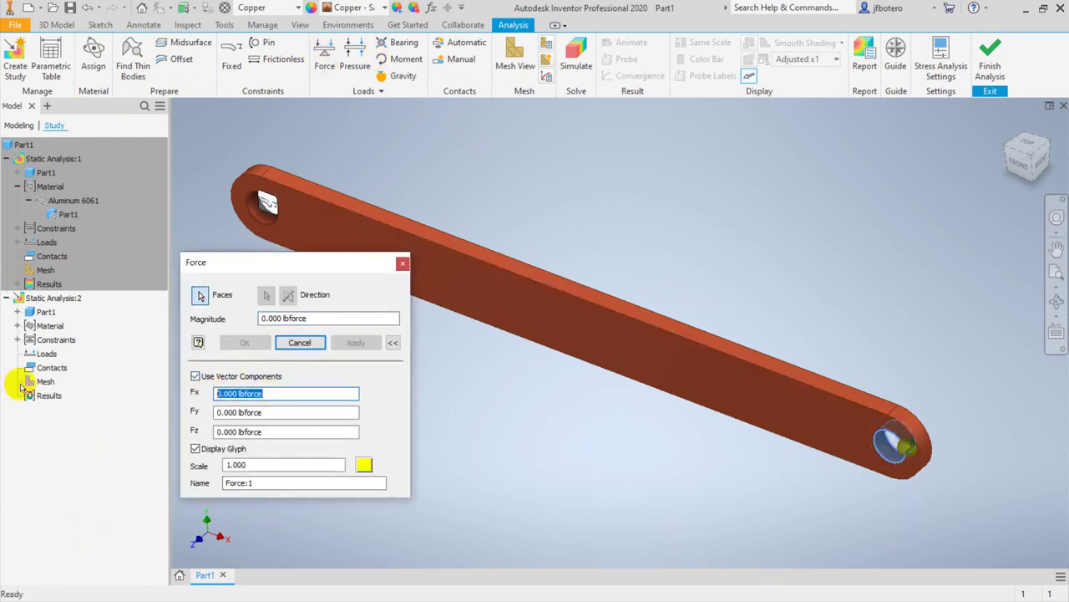
key(Return)
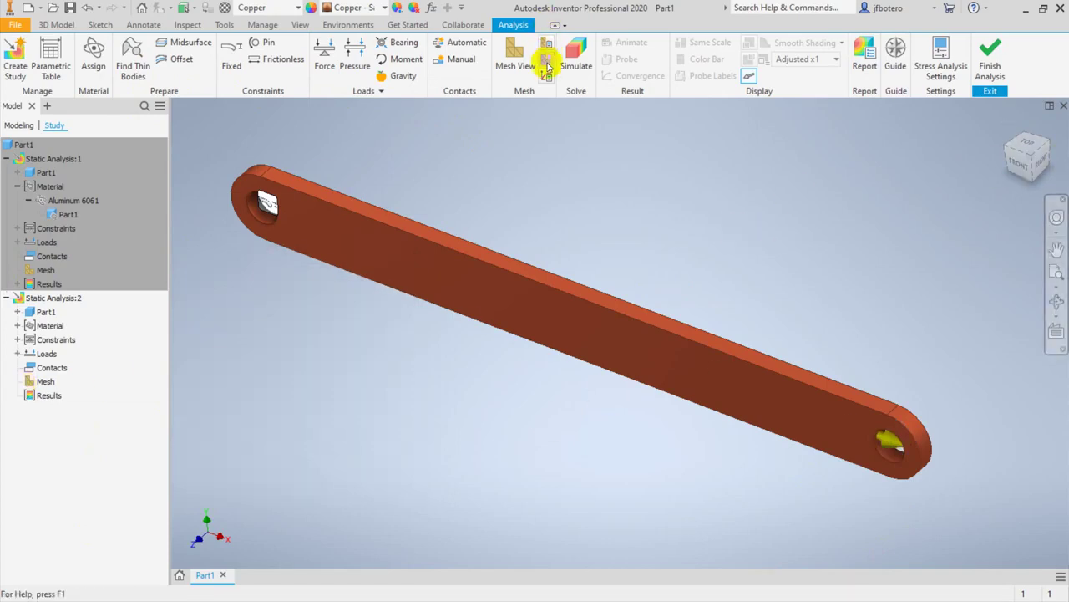
Step: Mesh the link and set the average element size to 0.035 and the minimum element size to 0.1
click(515, 50)
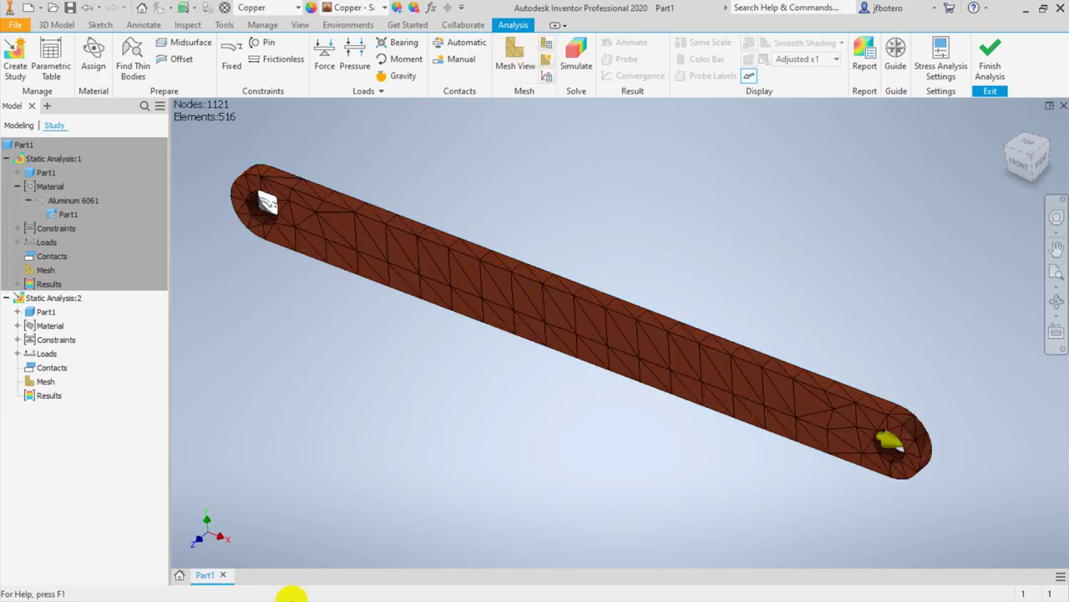
click(547, 46)
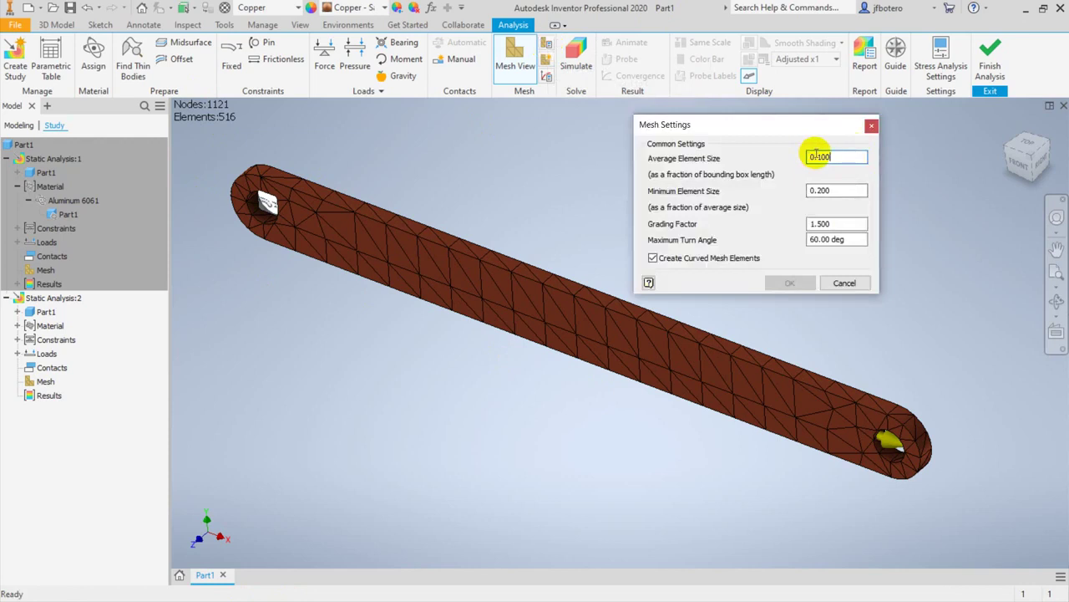
drag(817, 156, 834, 157)
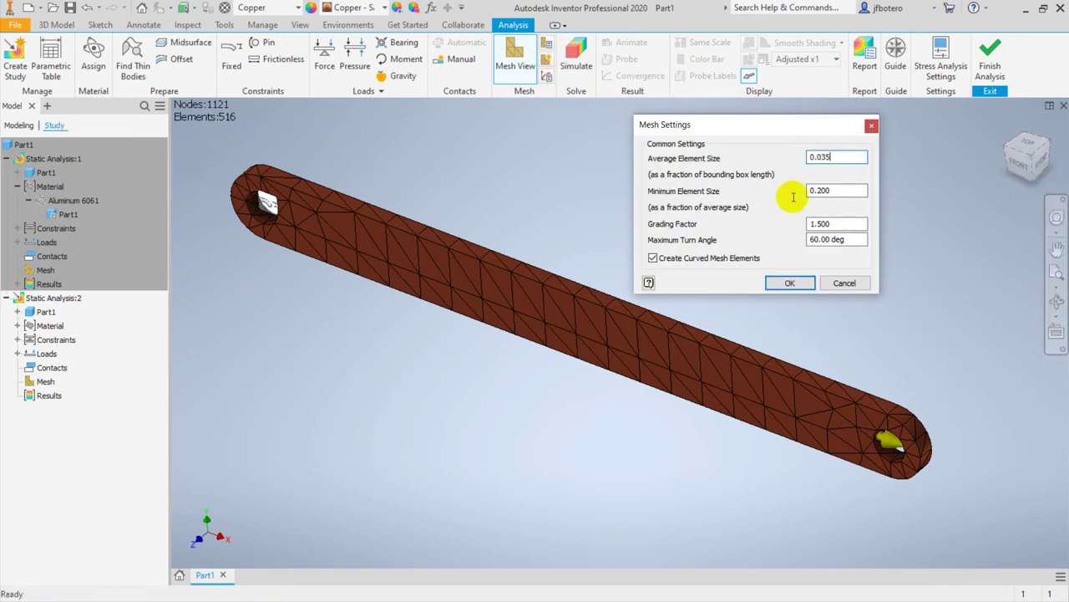
double_click(823, 190)
click(824, 190)
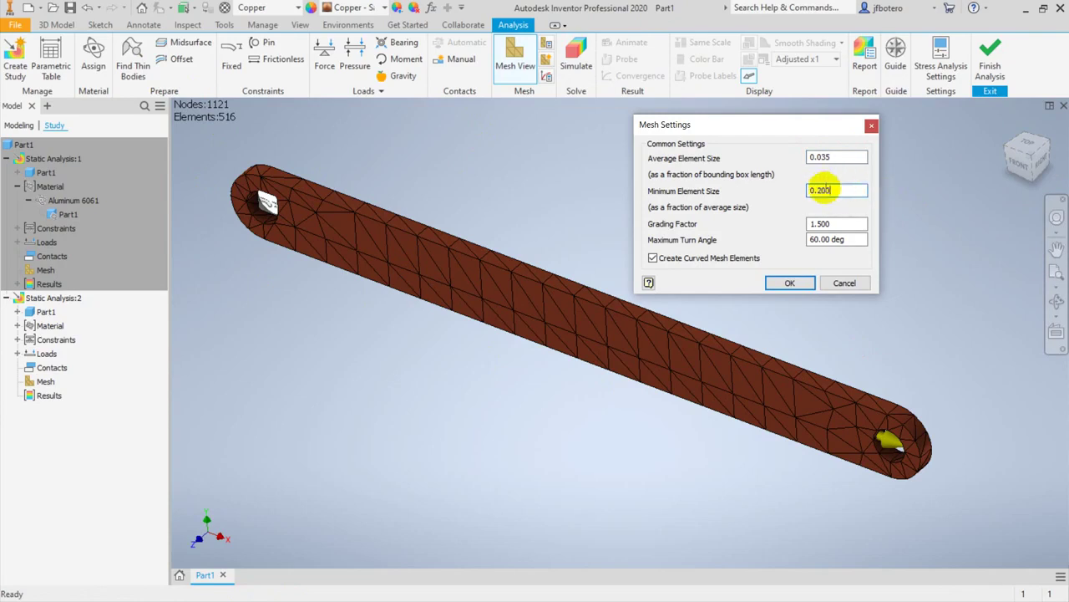
drag(819, 190, 879, 194)
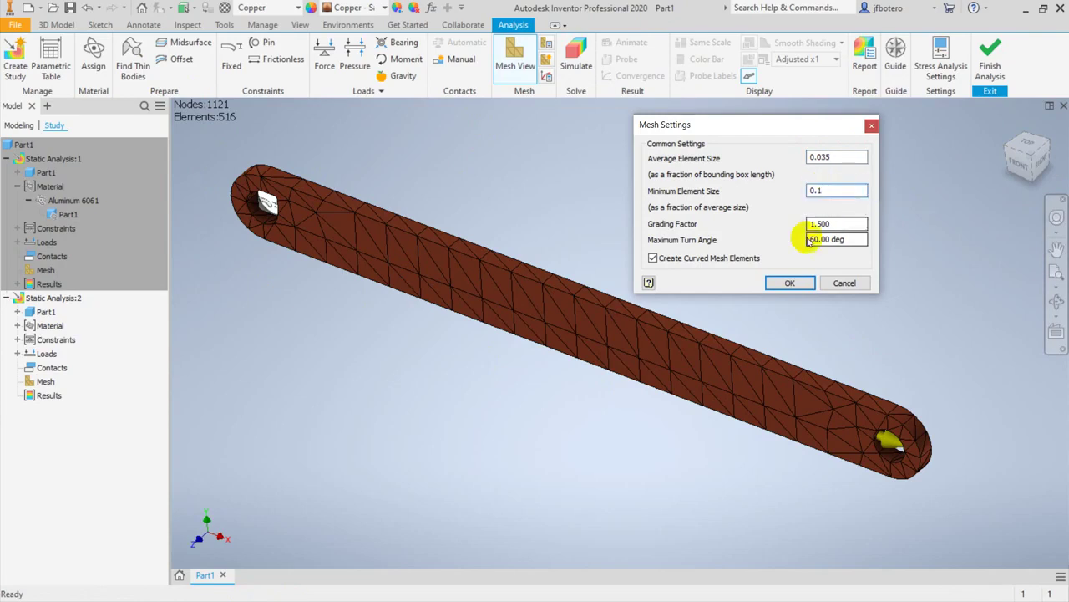
click(790, 283)
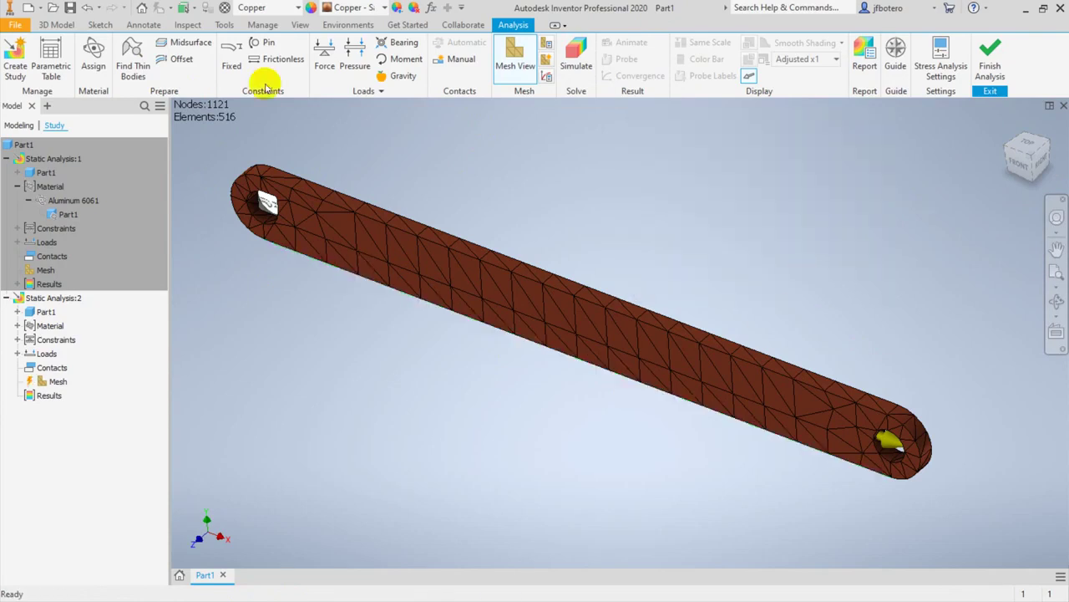
Step: Update the mesh with the new settings and run the simulation of the second static study
right_click(40, 384)
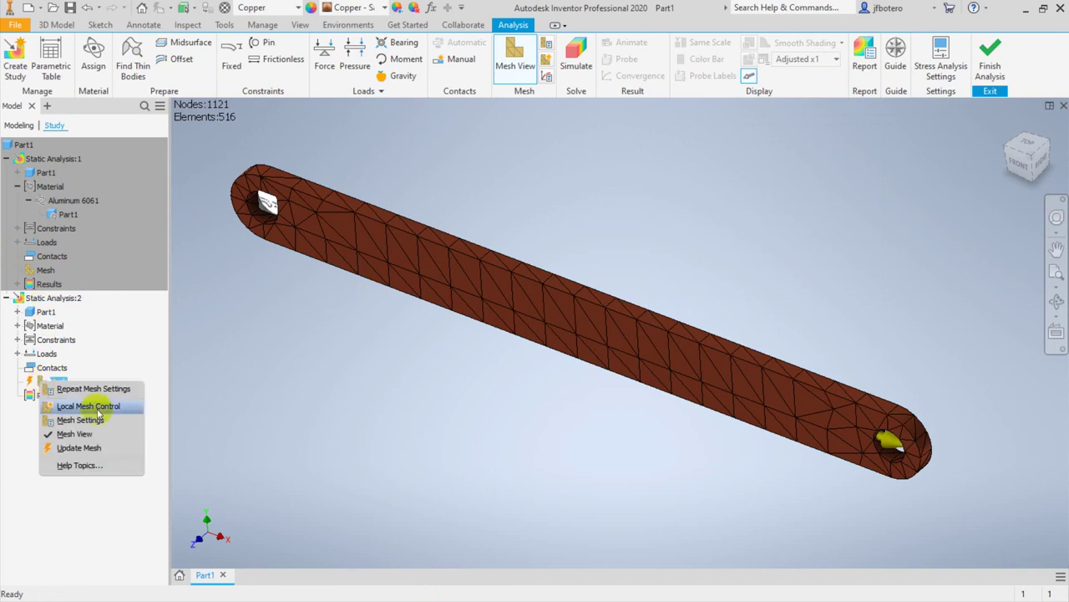
click(101, 468)
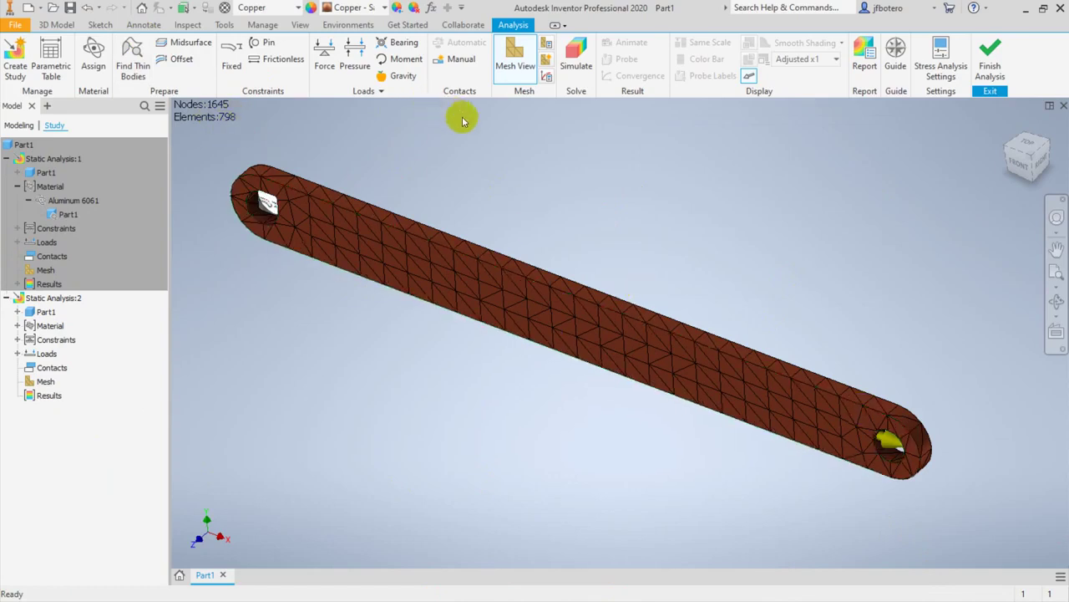
click(574, 57)
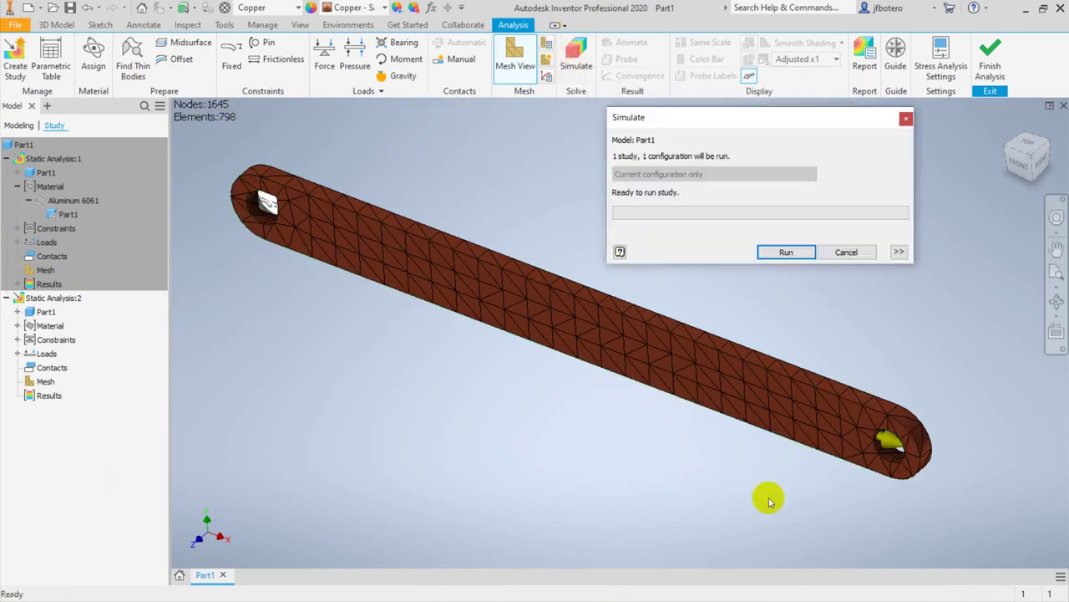
click(786, 254)
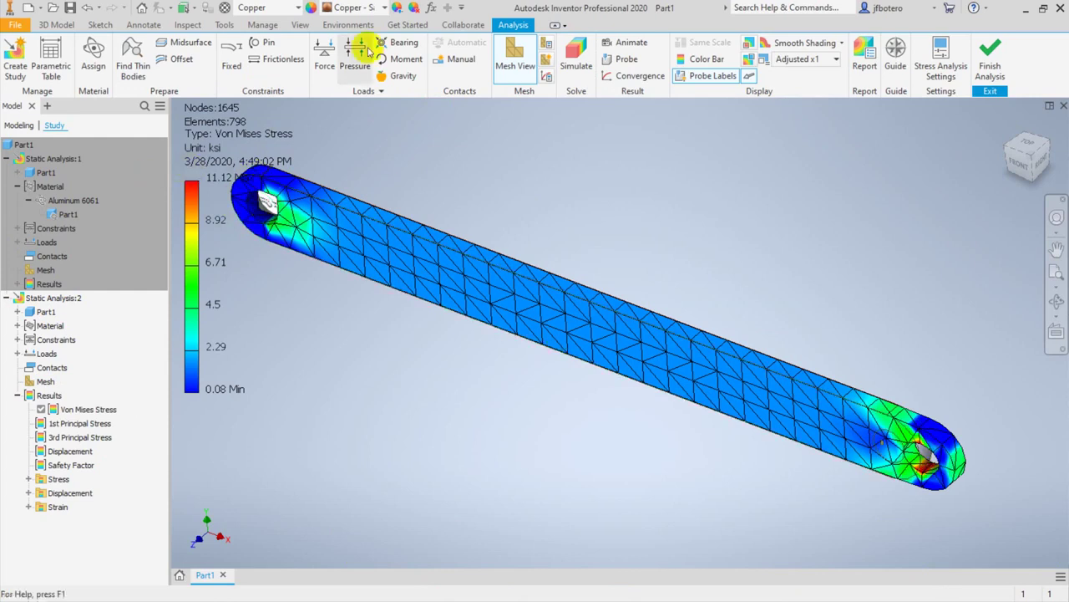
Step: Probe the Von Mises stress near the middle of the link in the new study
click(622, 58)
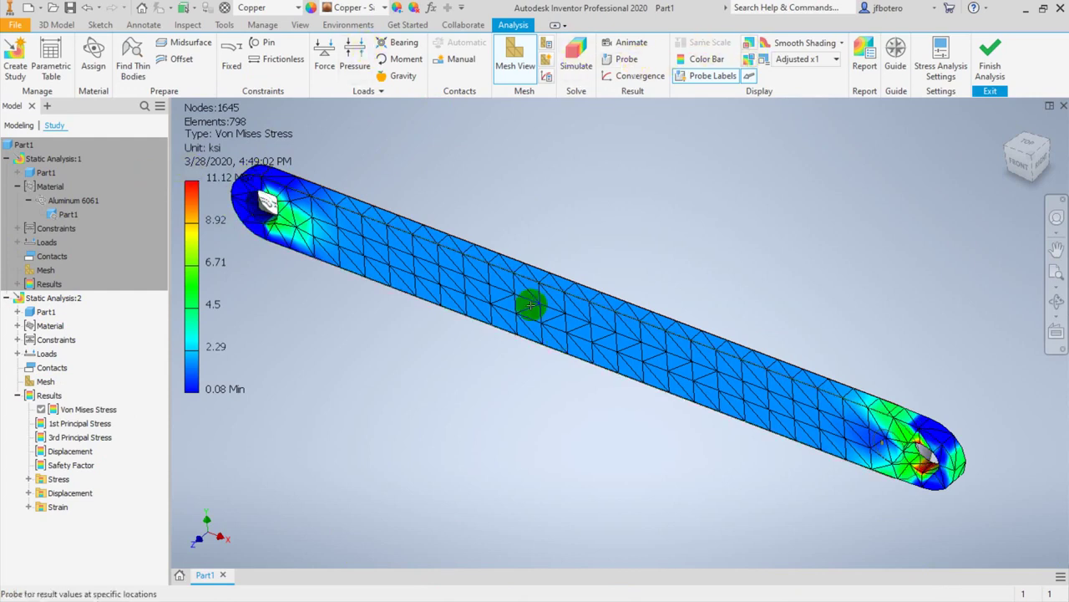
click(542, 323)
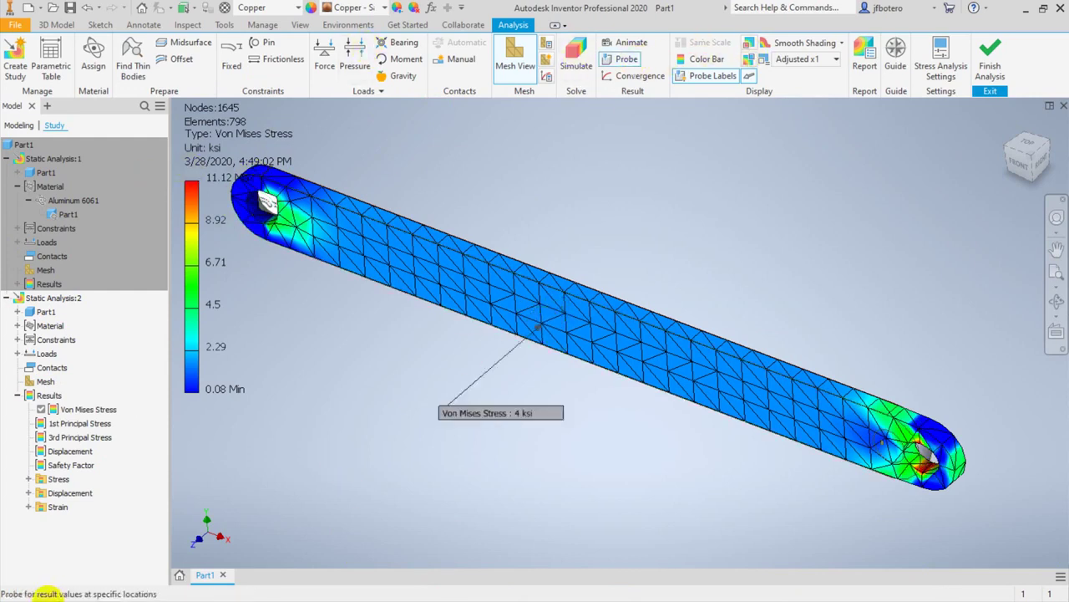